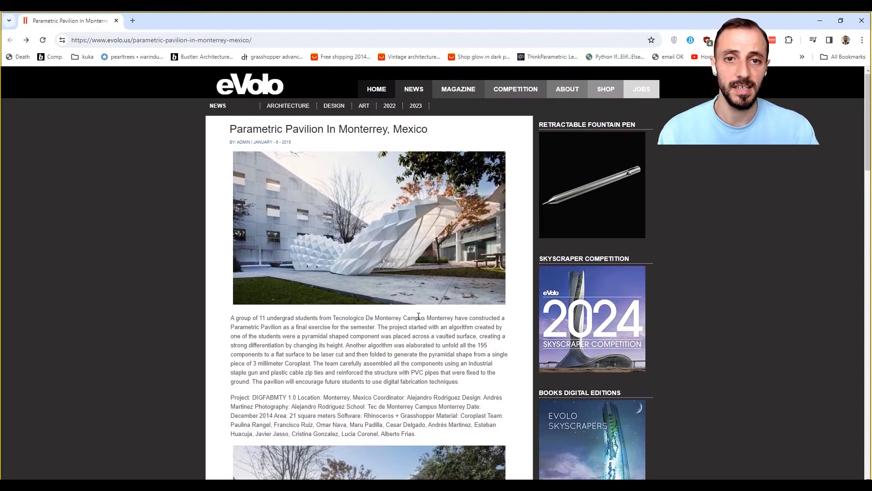
Step: Examine the photos of the Monterrey pavilion and the structure, grid and folding diagrams in the eVolo article
scroll(418, 317, "down", 1)
scroll(419, 316, "down", 8)
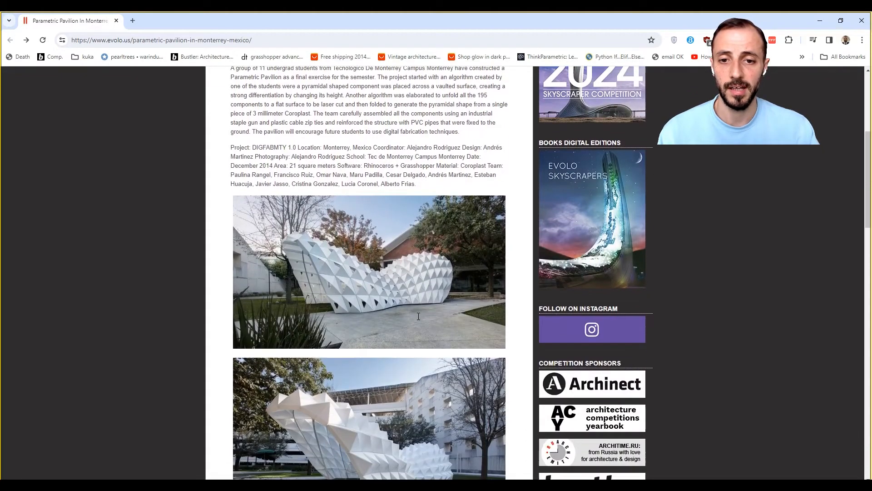
scroll(417, 318, "down", 6)
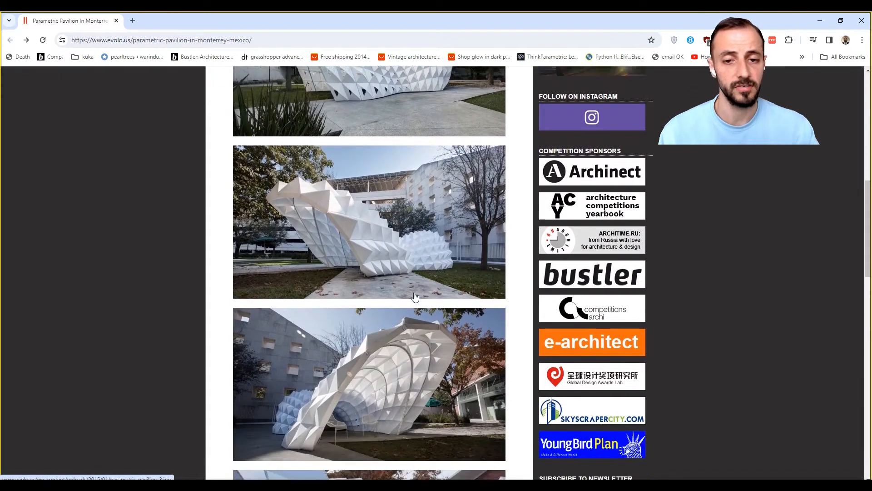
scroll(415, 296, "down", 7)
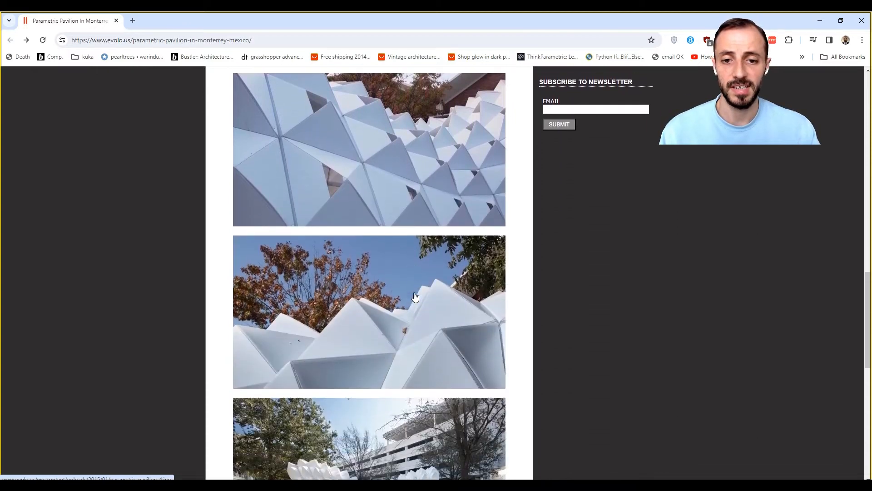
scroll(414, 294, "down", 3)
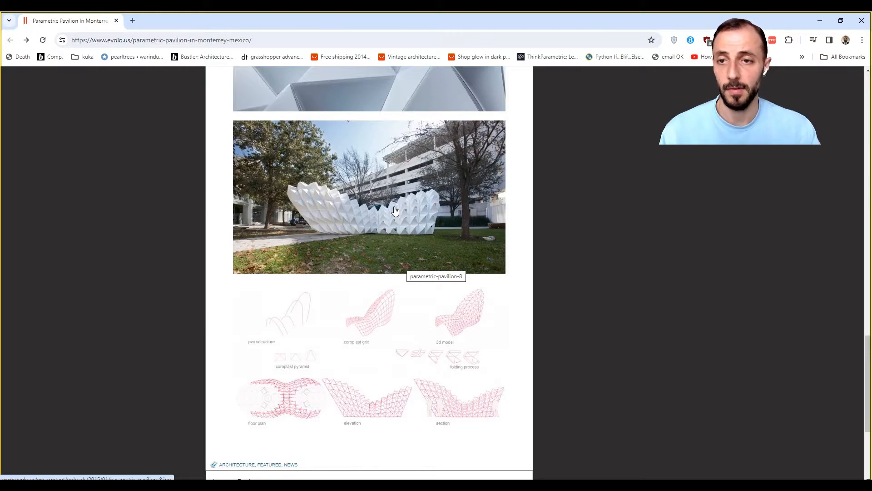
scroll(395, 211, "up", 20)
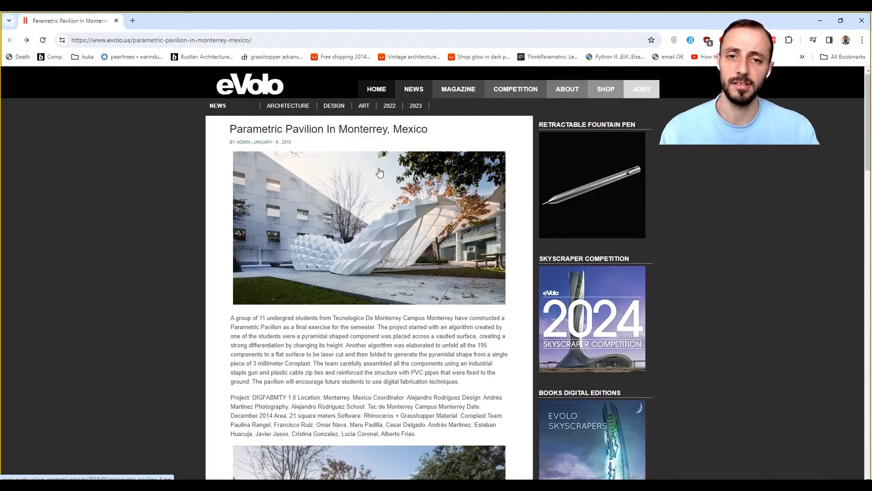
scroll(377, 257, "down", 20)
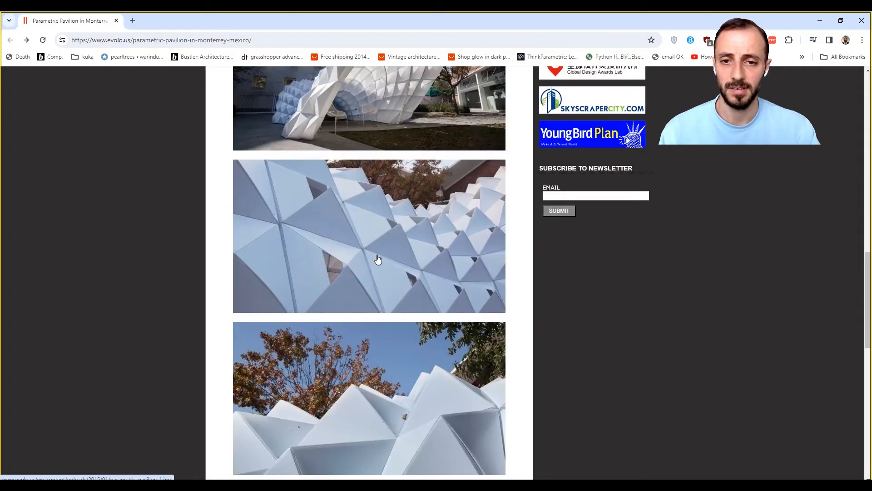
scroll(377, 259, "down", 10)
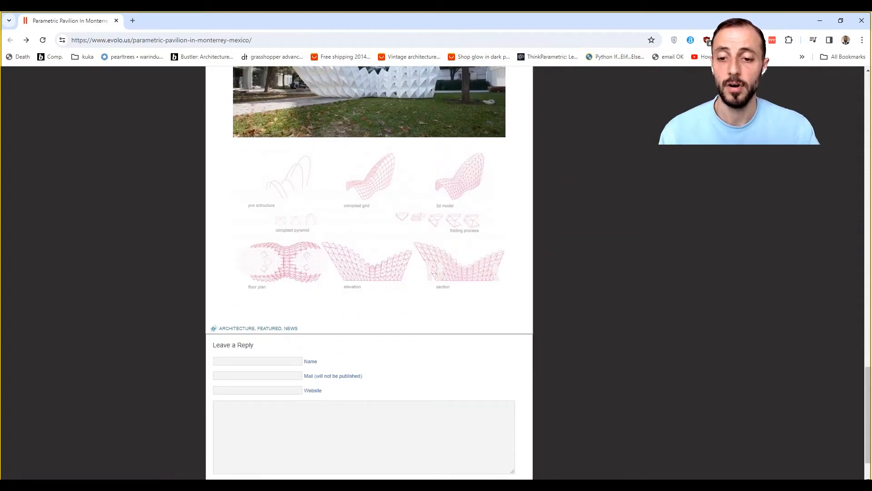
Step: Switch to Rhino, move the Grasshopper window aside and expose more of the Perspective viewport around the origin
left_click(214, 449)
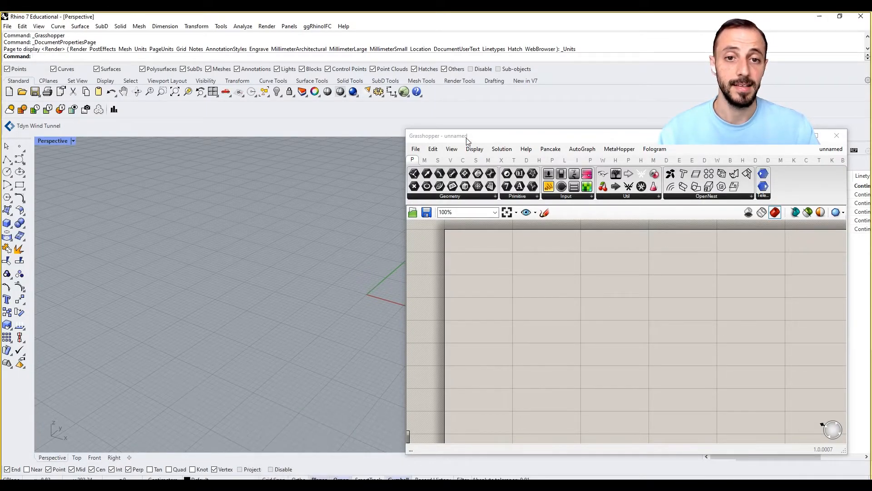
left_click_drag(467, 139, 560, 127)
right_click_drag(206, 277, 192, 295)
right_click_drag(387, 248, 235, 306)
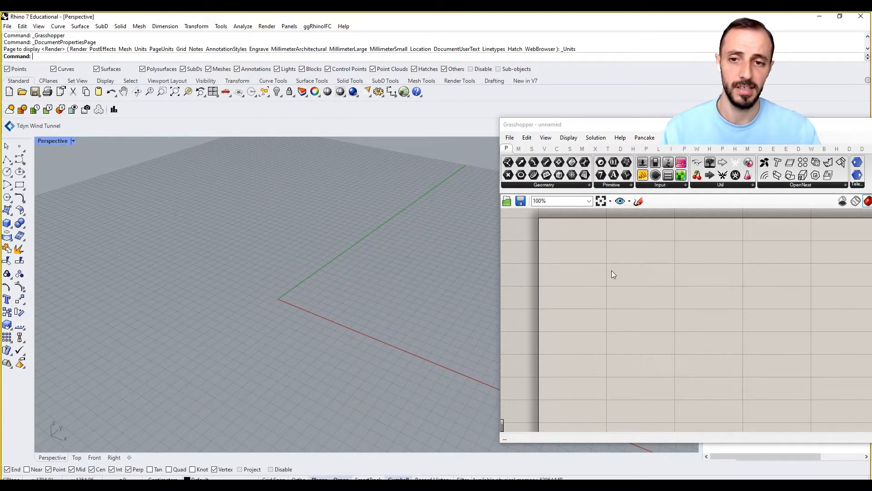
Step: Maximize the Top viewport in place of the Perspective view
double_click(52, 140)
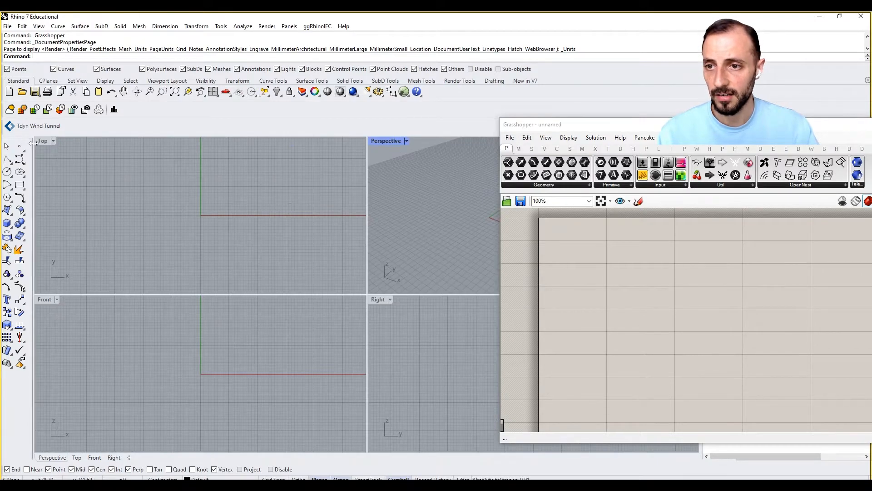
double_click(44, 143)
scroll(170, 264, "down", 6)
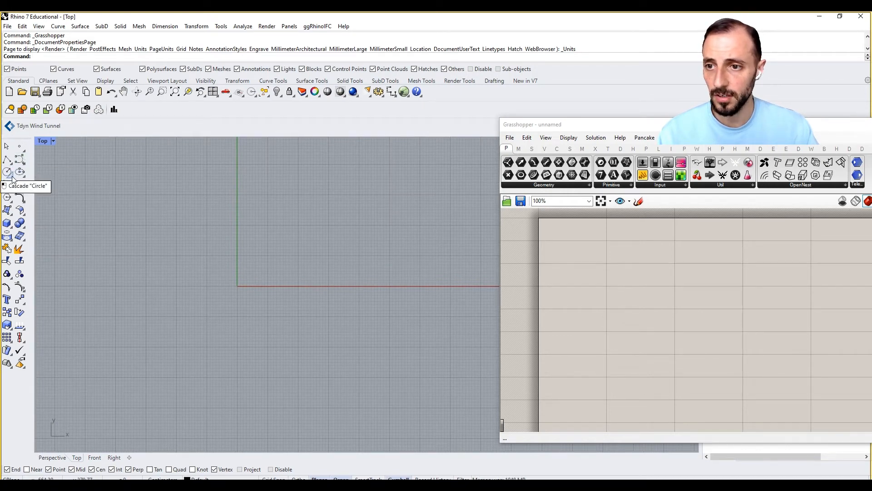
left_click(11, 188)
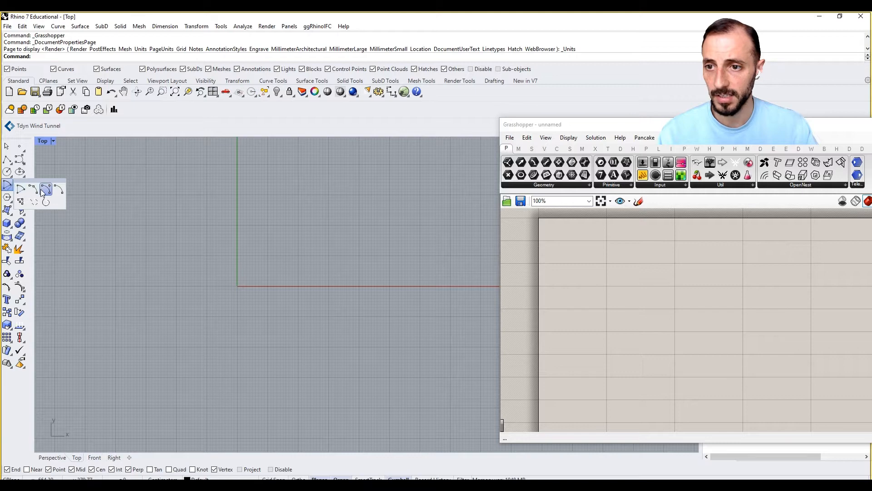
left_click(33, 190)
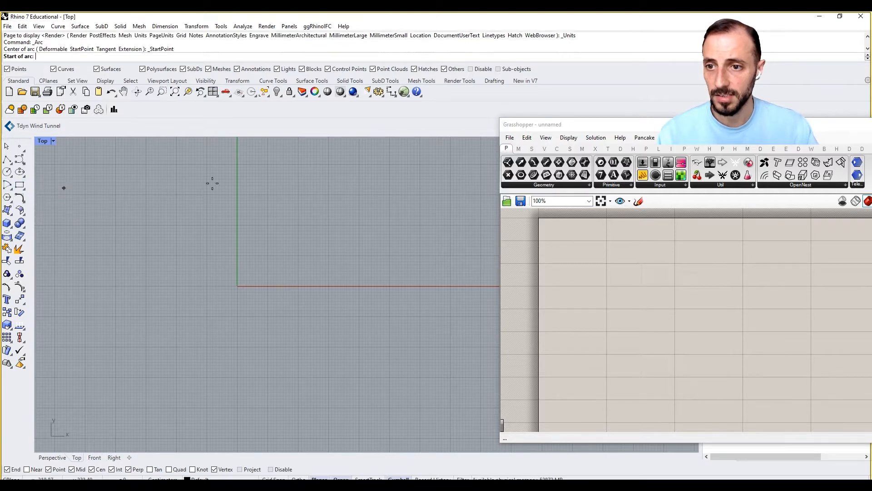
left_click(187, 156)
left_click(245, 274)
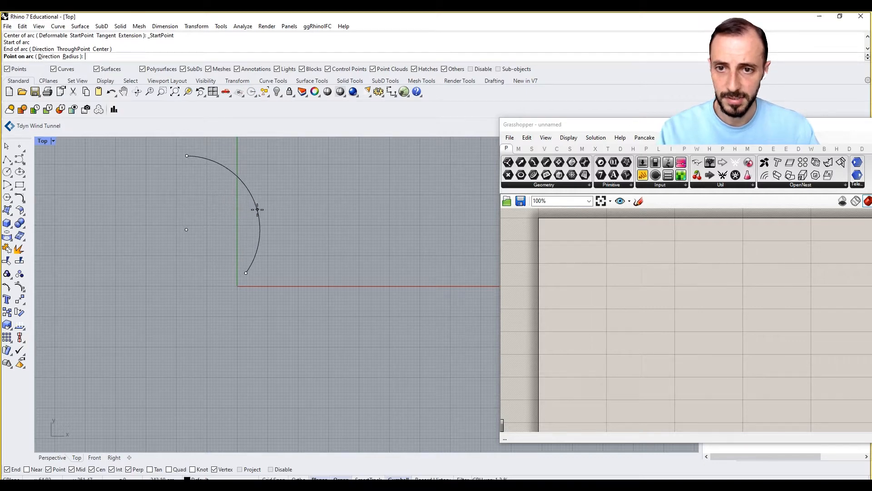
key("Escape")
Step: Draw a tall start-end-point arc across the Y axis, with its ends left of the axis and its bulge facing right
right_click(222, 231)
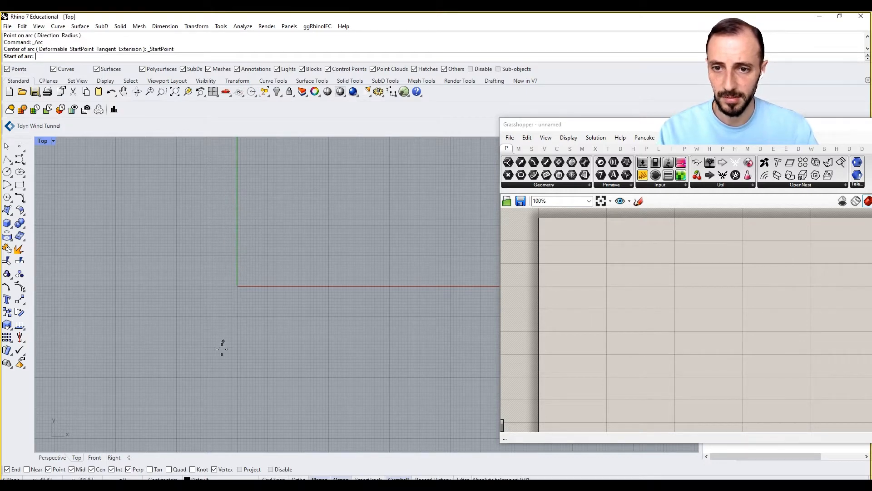
left_click(204, 381)
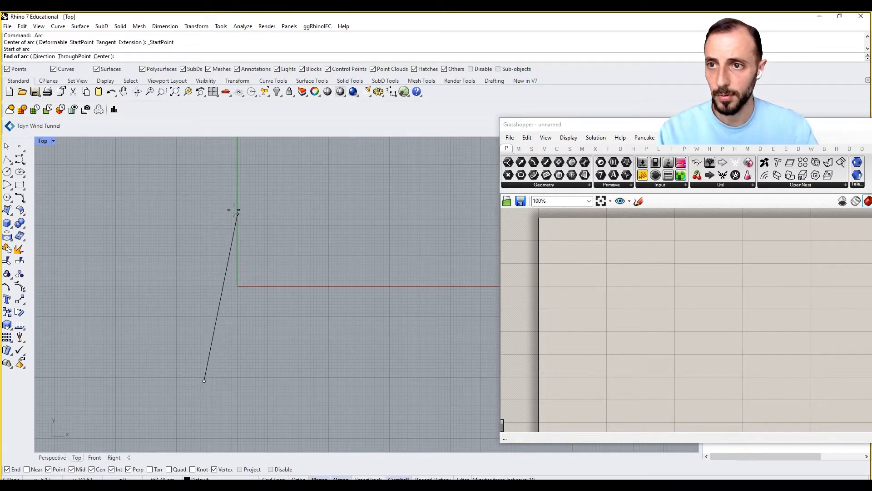
left_click(207, 165)
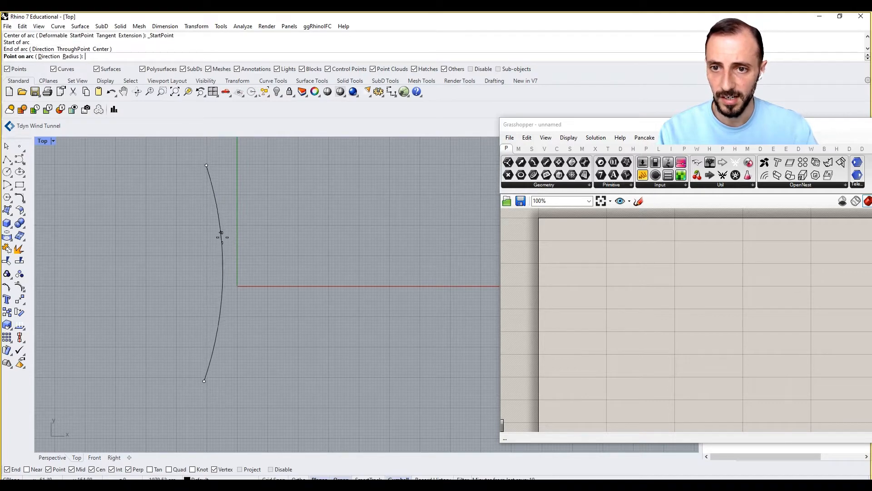
left_click(248, 271)
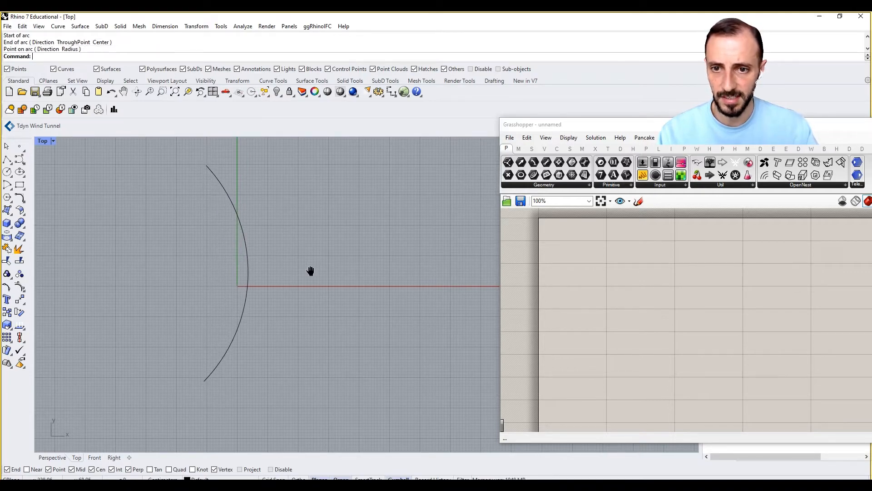
Step: Draw a second arc of similar height to the right of the first, bulging left so the two arcs curve towards each other
right_click_drag(310, 271, 279, 252)
key("Return")
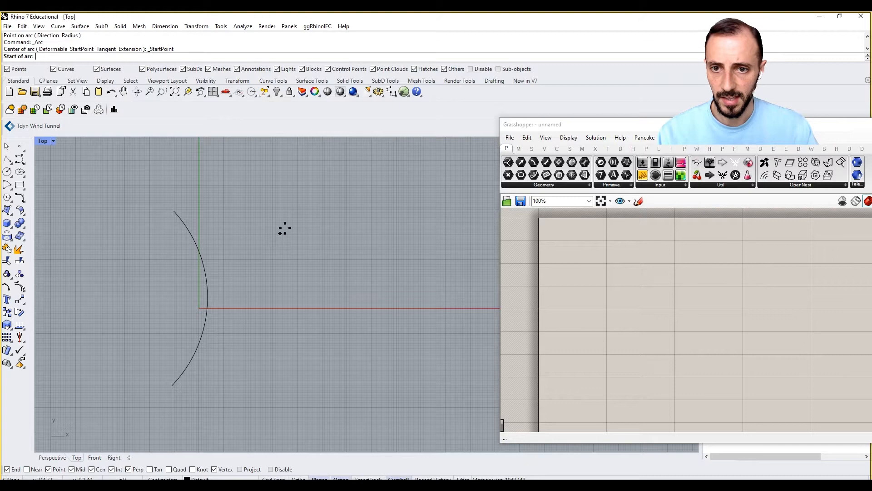
left_click(297, 210)
left_click(298, 391)
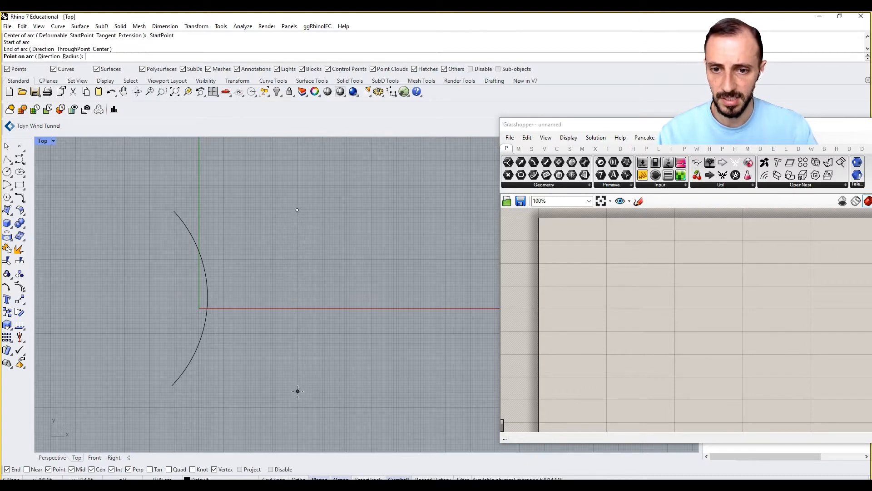
left_click(273, 339)
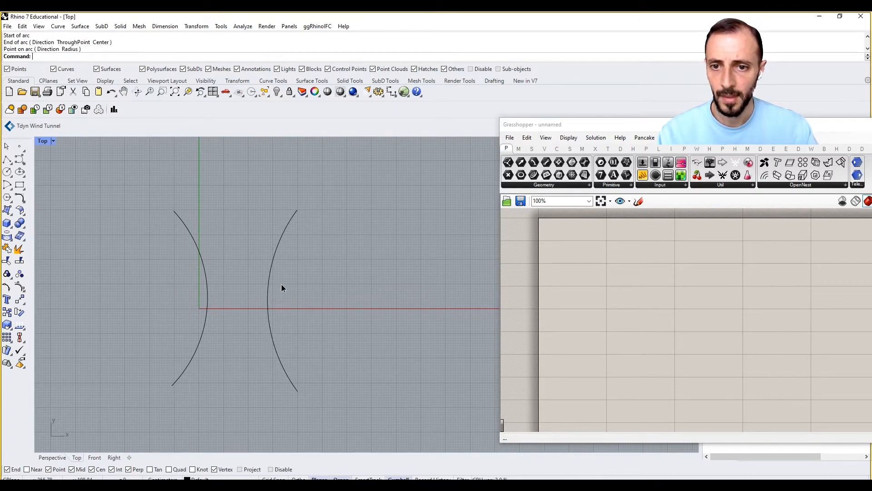
left_click_drag(281, 285, 202, 291)
left_click(231, 244)
left_click(202, 257)
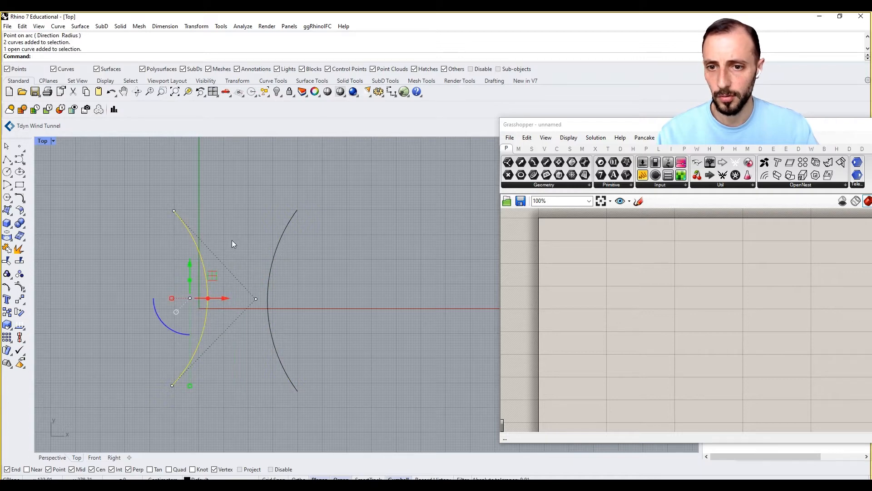
left_click(243, 264)
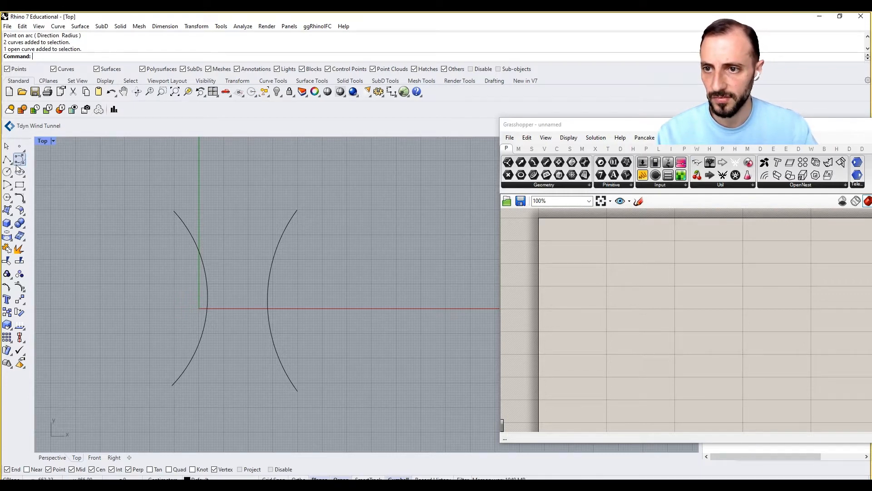
Step: Draw a reference rectangle about 747 cm high around the two arcs, starting at the left arc's lower endpoint
left_click(19, 185)
left_click(172, 385)
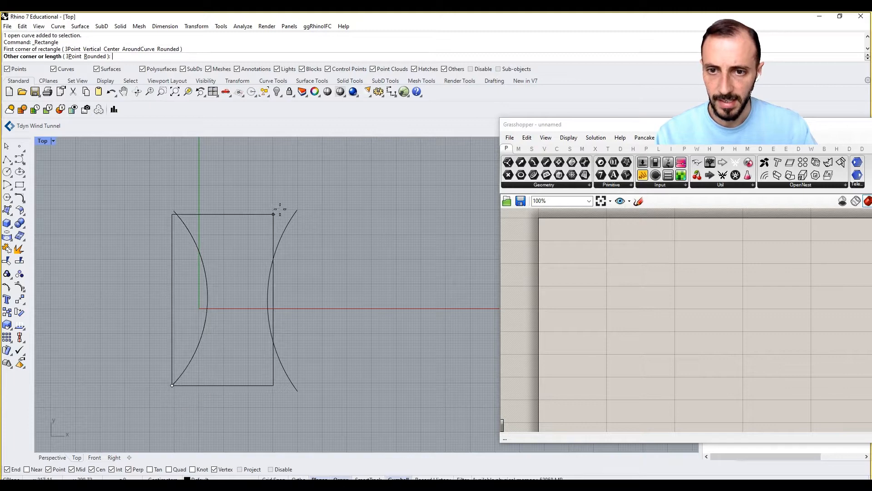
left_click(310, 201)
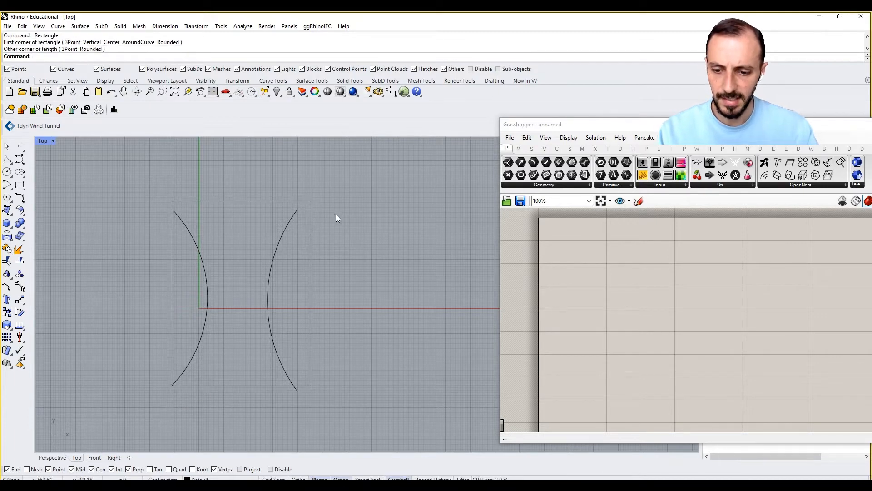
Step: Measure the height of the reference rectangle along its right edge and delete the rectangle
type("Dis")
key("Return")
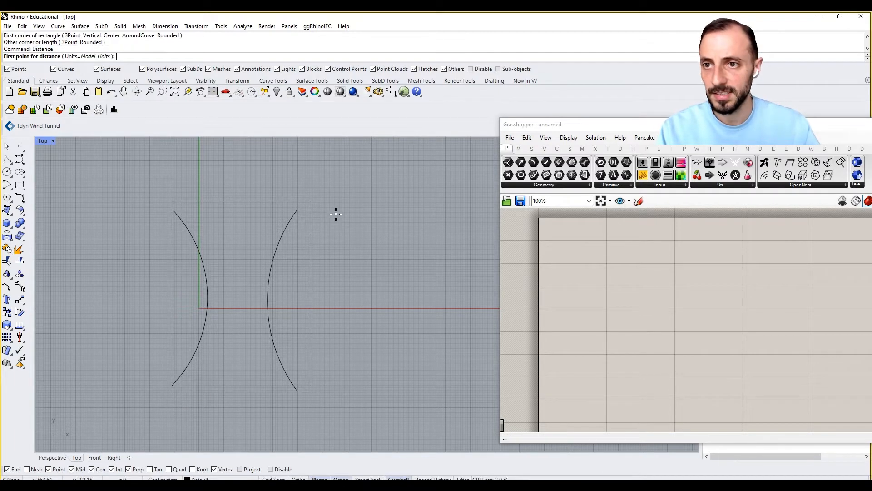
left_click(310, 202)
left_click(310, 386)
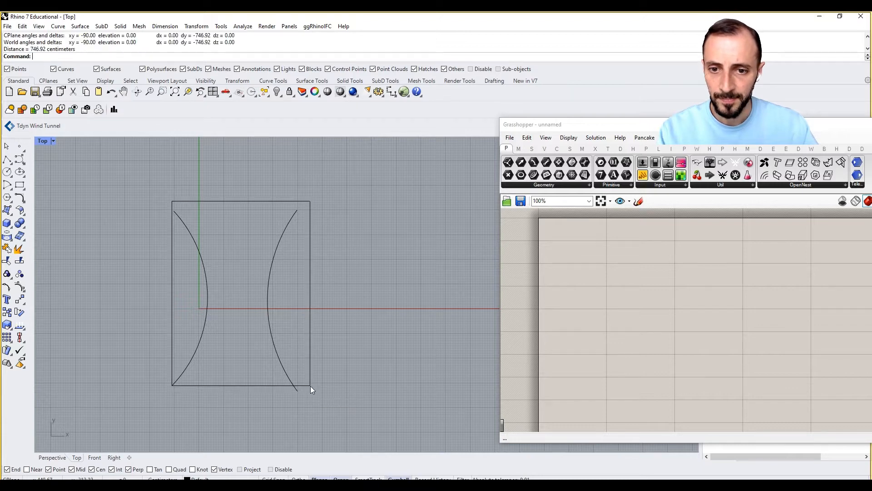
left_click(309, 271)
key("Delete")
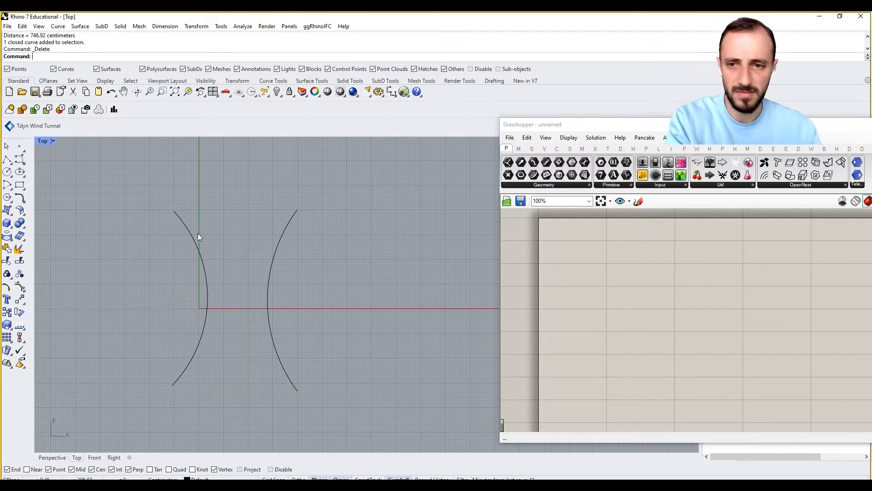
Step: Maximize the Perspective viewport and set the grid line count to 100 in the Rhino options
double_click(44, 141)
double_click(389, 141)
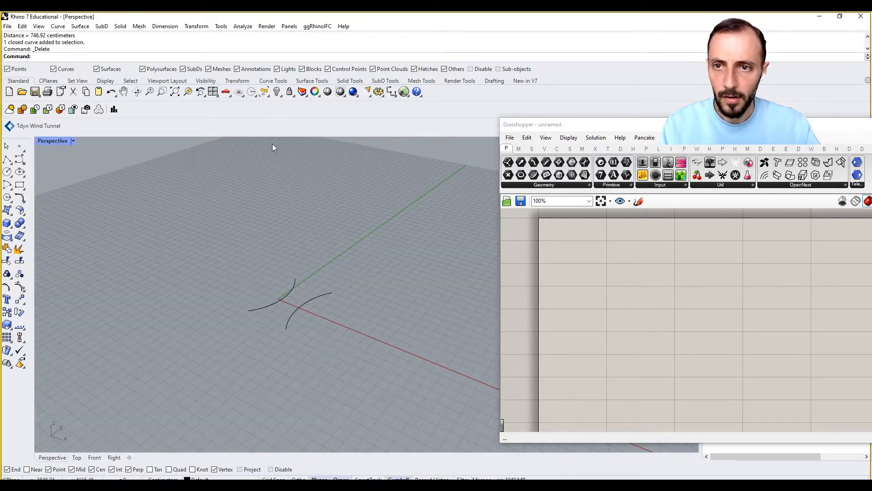
left_click(223, 26)
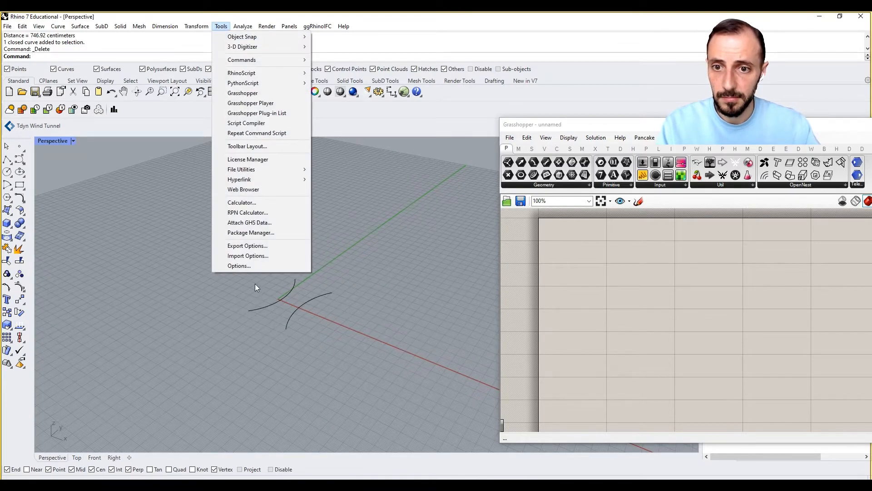
left_click(254, 267)
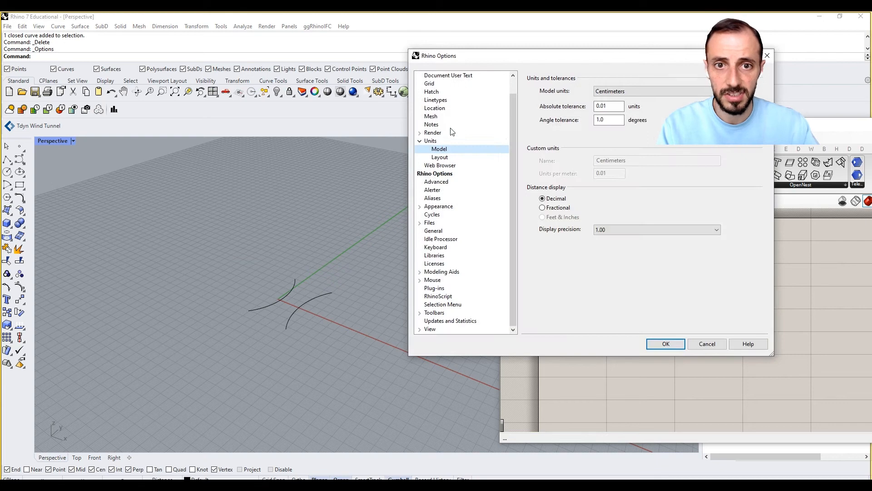
left_click(430, 83)
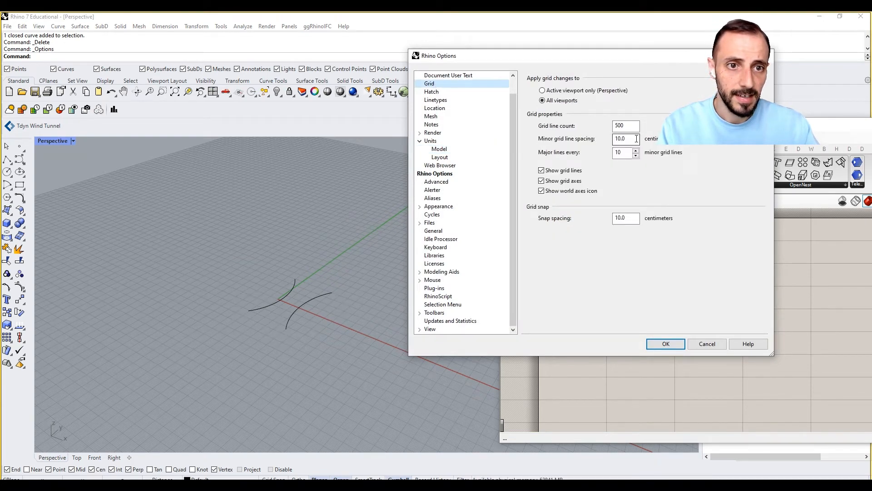
left_click(630, 126)
left_click_drag(629, 126, 609, 130)
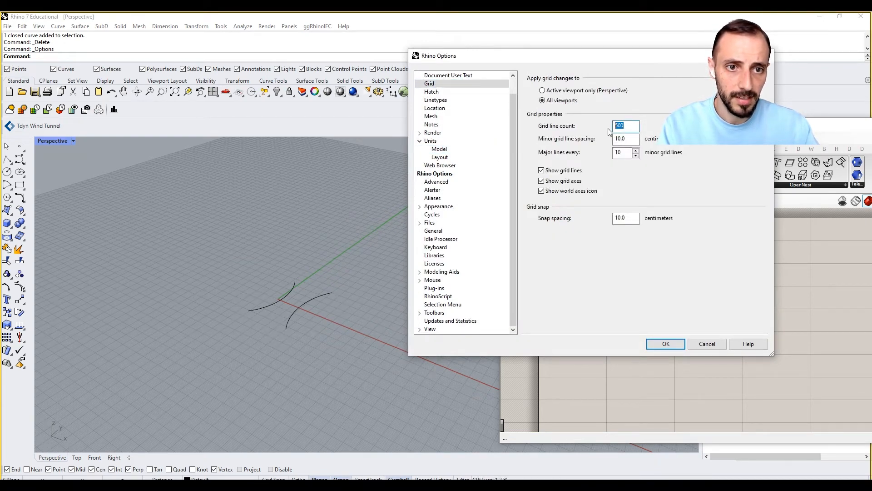
type("100")
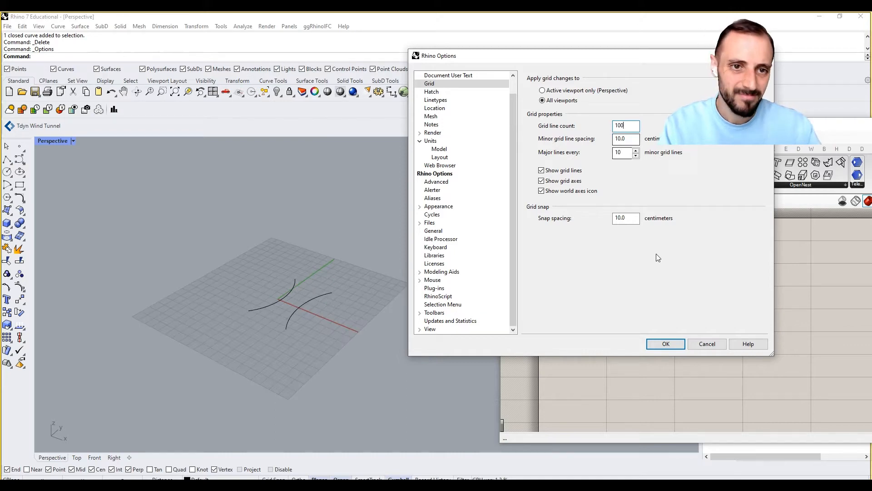
left_click(666, 344)
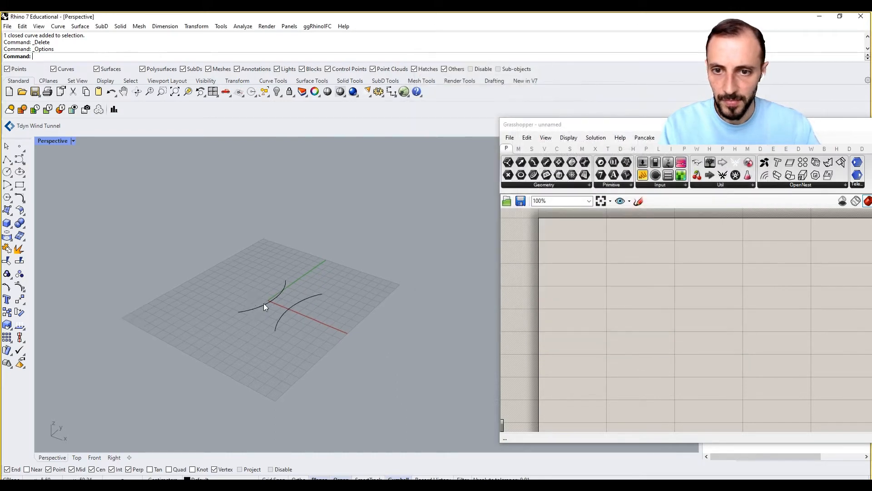
Step: Switch to the browser and examine the Monterrey pavilion's photos and its structure, grid, plan, elevation and section diagrams
scroll(268, 303, "up", 5)
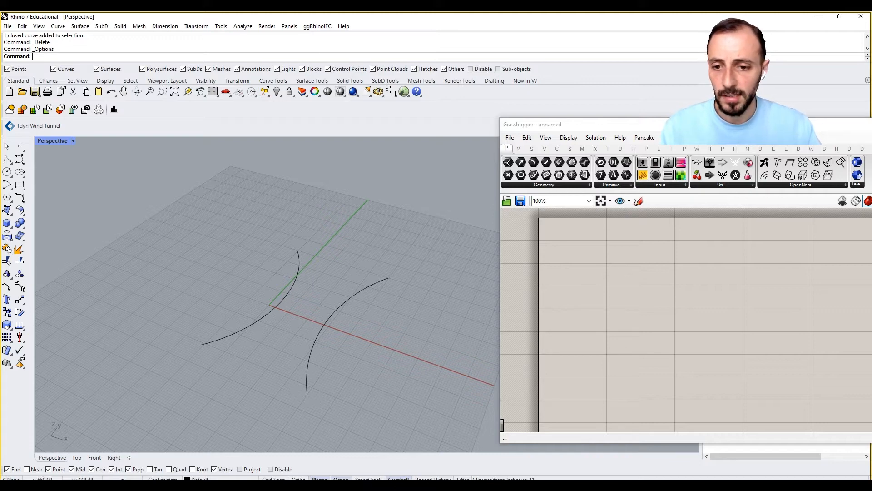
left_click(253, 464)
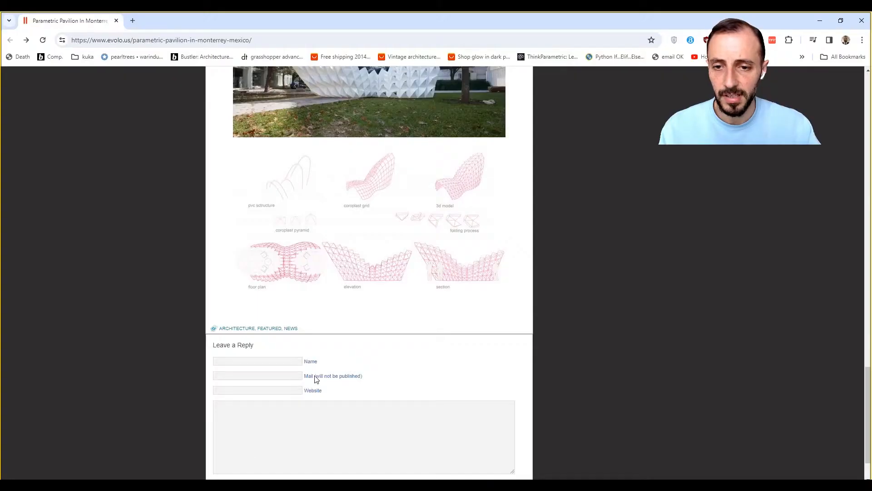
scroll(376, 301, "up", 10)
scroll(376, 302, "up", 8)
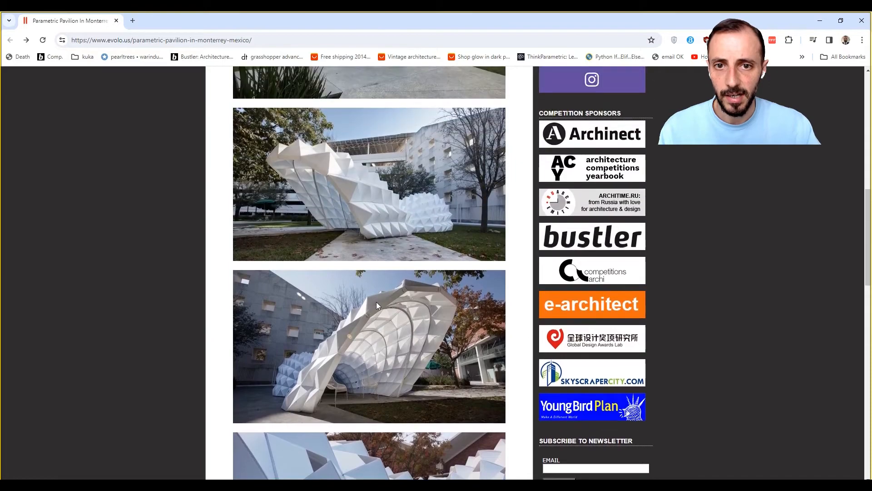
scroll(387, 282, "up", 1)
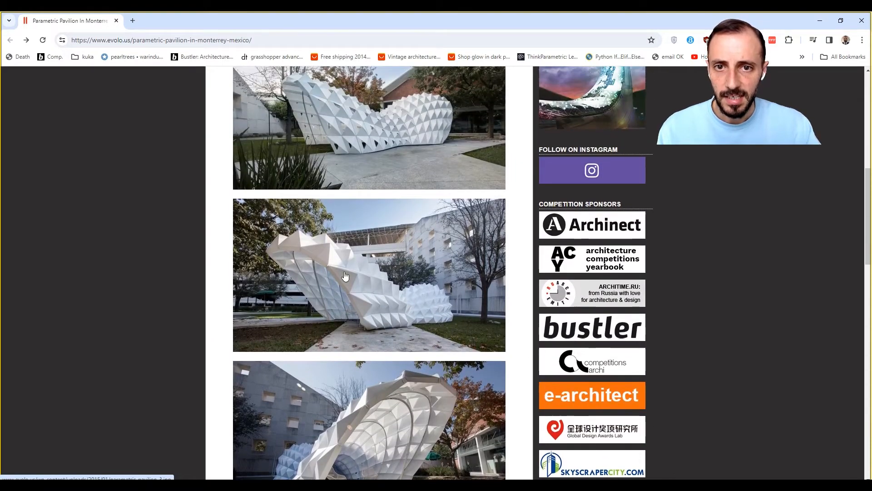
scroll(346, 278, "up", 10)
scroll(344, 279, "down", 20)
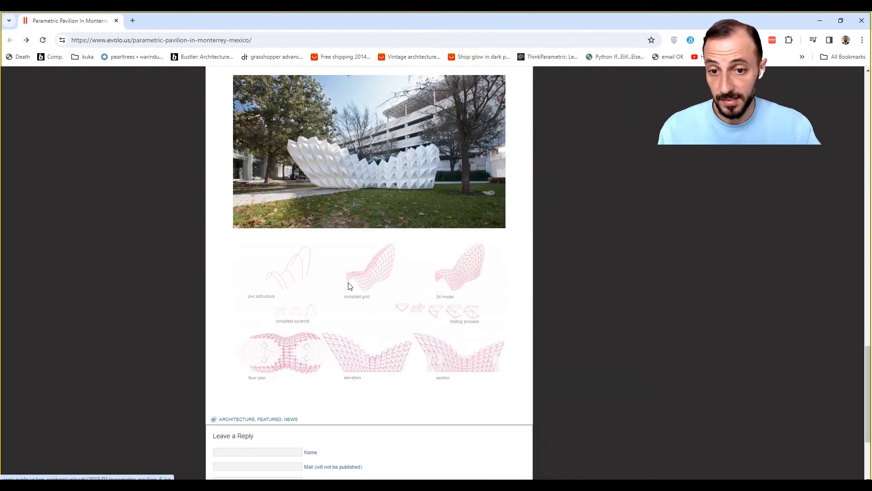
scroll(312, 275, "up", 2)
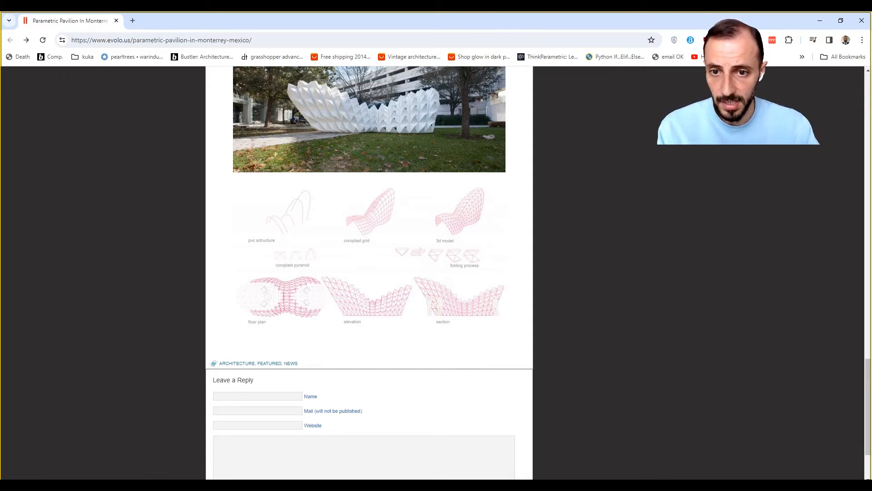
left_click(233, 485)
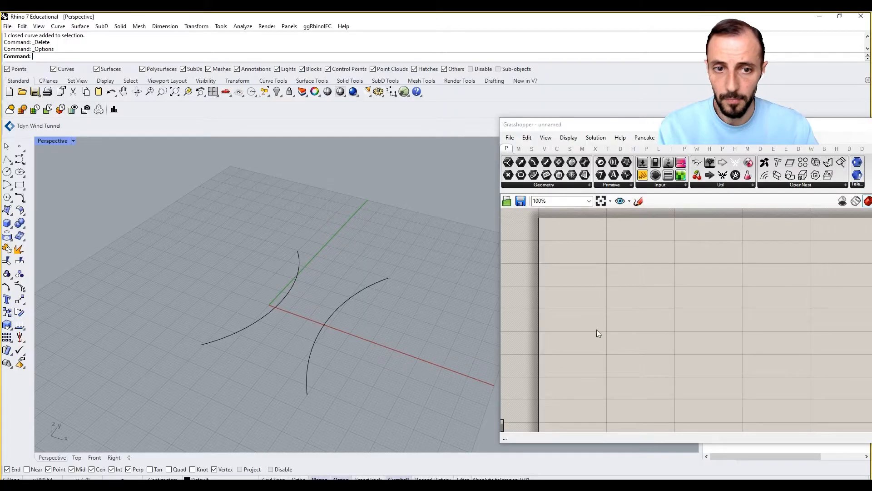
Step: Switch back to Rhino, add a Curve parameter to the Grasshopper canvas and reference the left arc in it
double_click(621, 278)
type("curve")
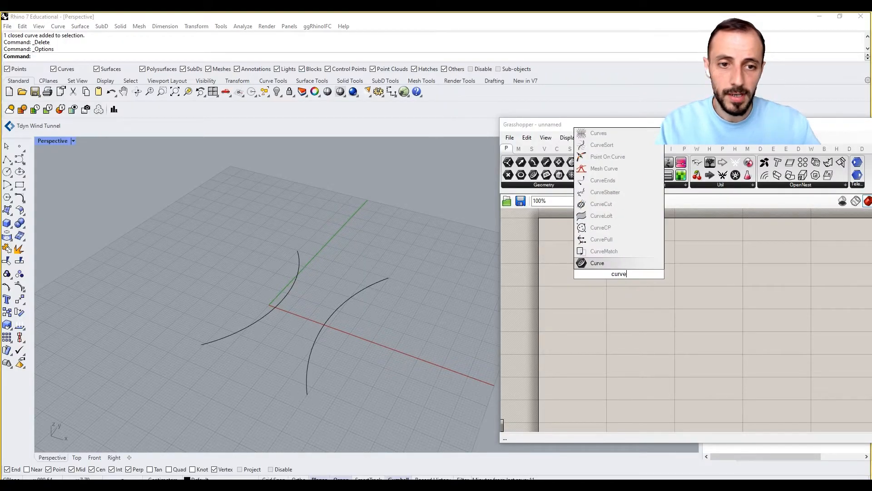
left_click(594, 265)
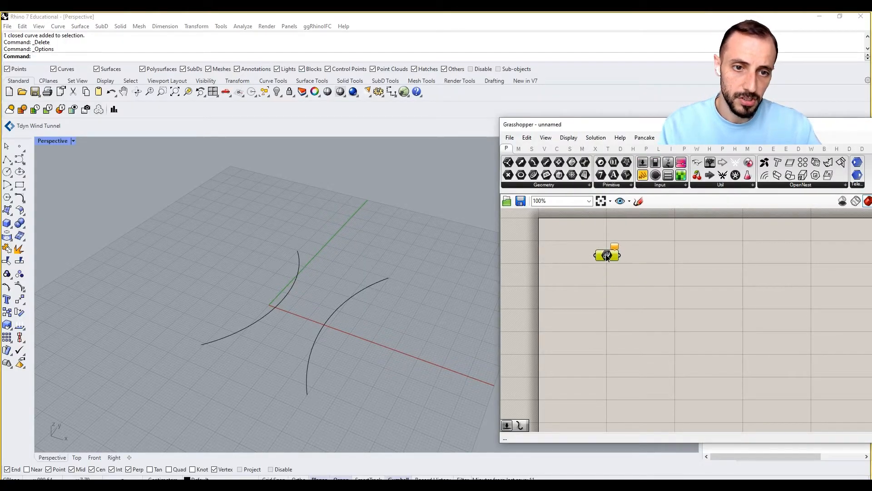
right_click(619, 277)
left_click(621, 378)
left_click(301, 264)
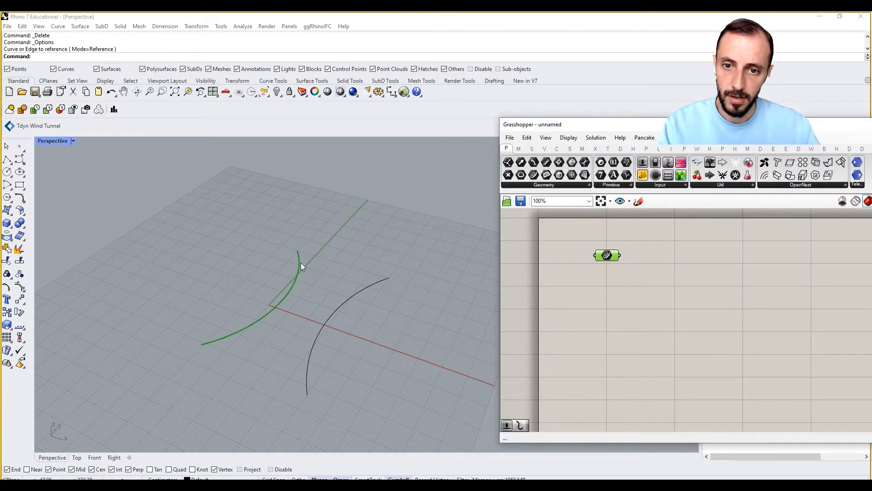
Step: Duplicate the Curve parameter below the first one and reference the right arc in the copy
left_click_drag(610, 256, 610, 324, "alt")
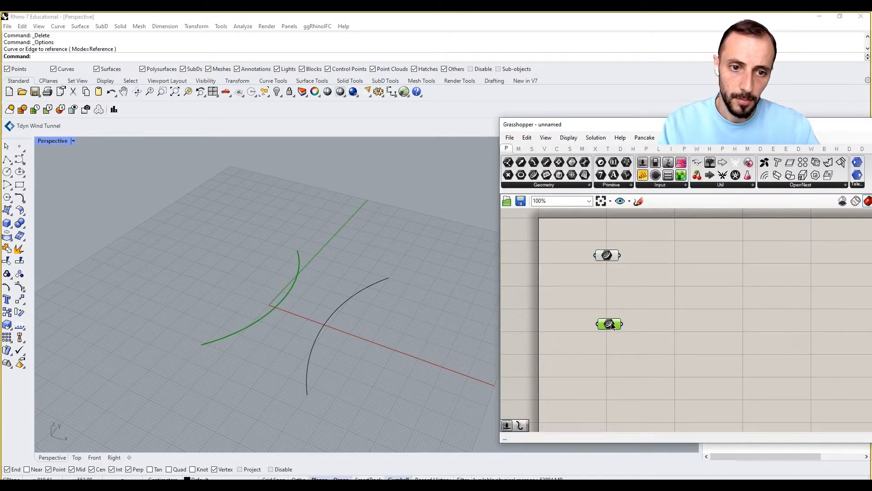
right_click(610, 323)
left_click(636, 400)
left_click(339, 289)
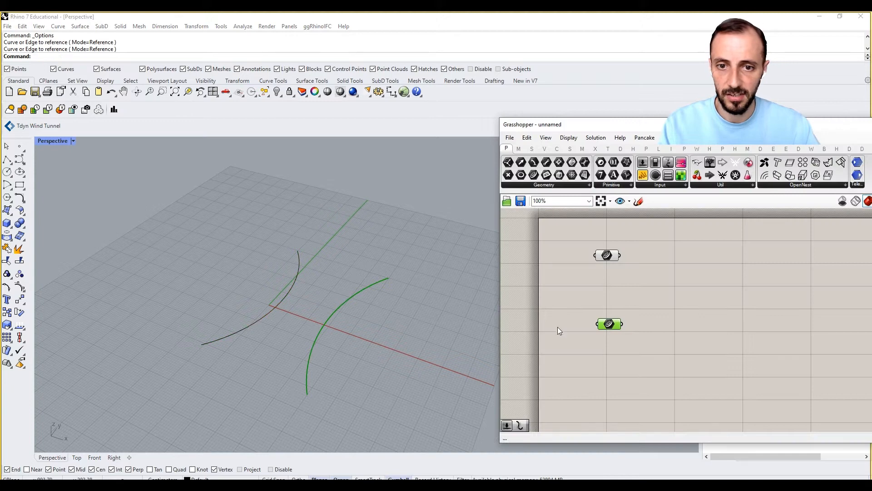
left_click(562, 293)
right_click_drag(377, 241, 360, 235, "shift")
left_click(590, 271)
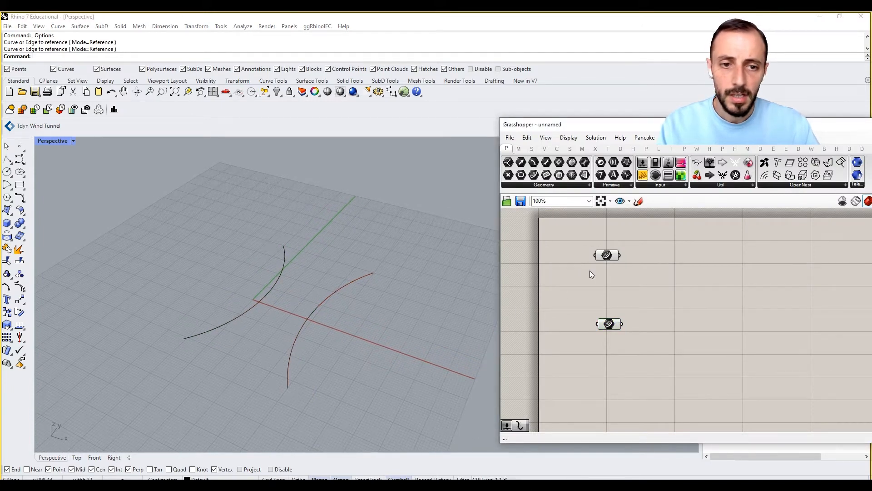
Step: Add a Divide Curve component for each of the two Curve parameters and wire each parameter into its own Curve input
double_click(655, 271)
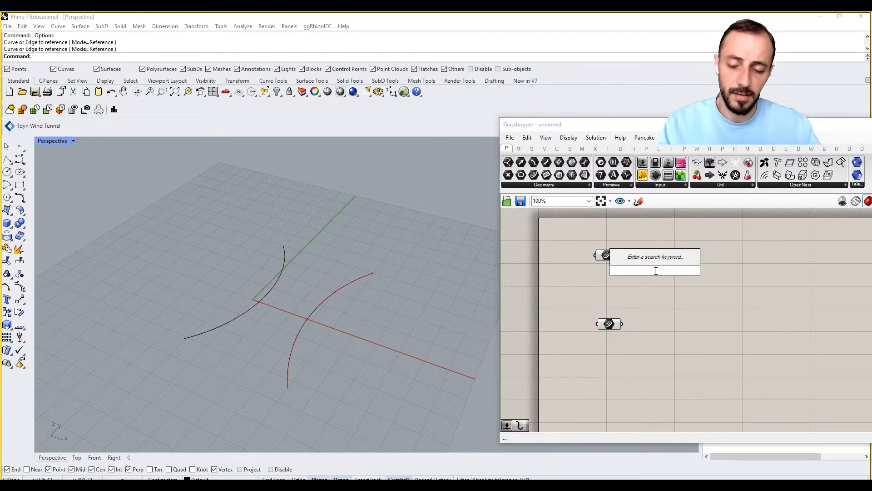
type("divid")
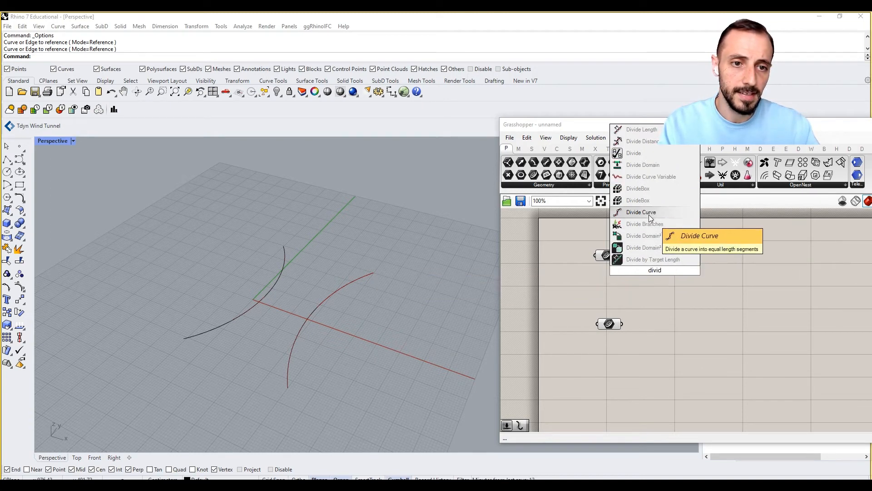
left_click(650, 211)
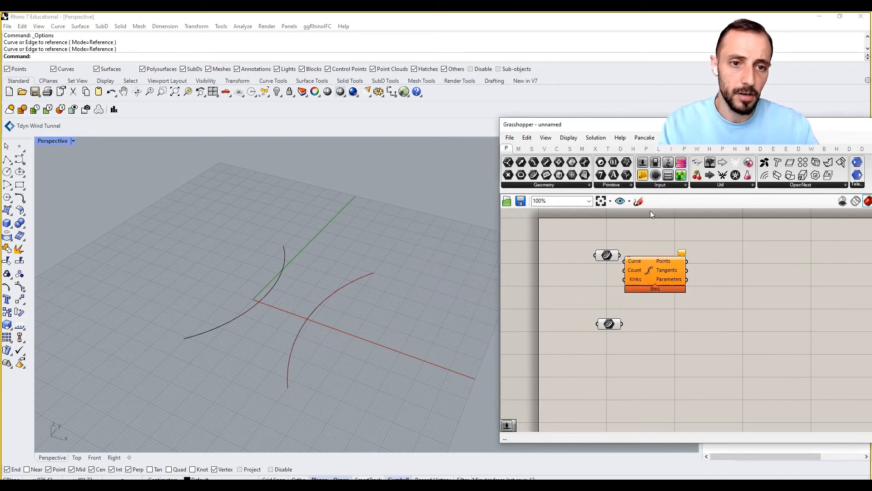
left_click_drag(653, 264, 720, 358)
left_click_drag(621, 324, 710, 337)
left_click(639, 332)
left_click_drag(750, 307, 591, 351)
left_click_drag(700, 331, 687, 370)
left_click(641, 306)
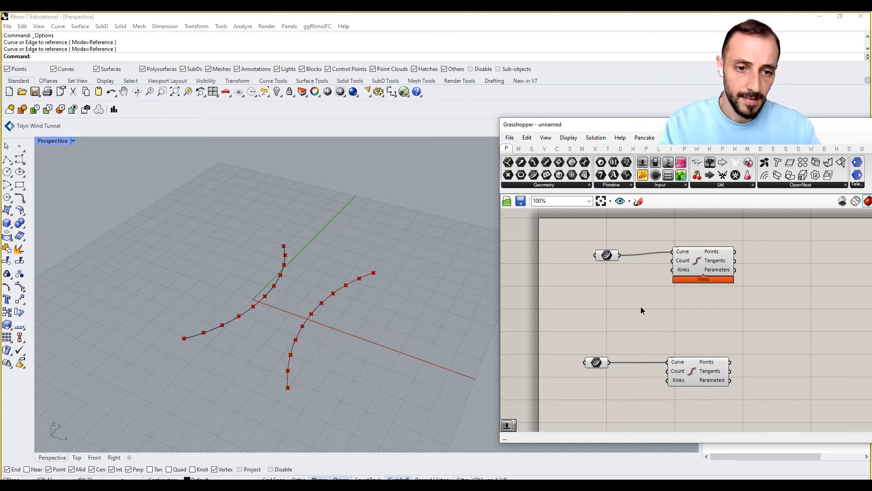
Step: Add a number slider with the value 5 and place it between the two Curve branches
double_click(640, 307)
key("Escape")
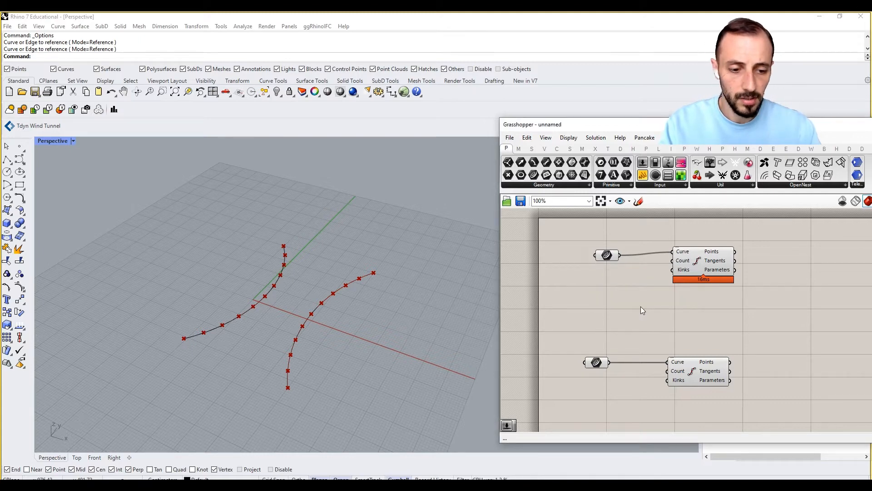
double_click(641, 307)
type("5")
key("Return")
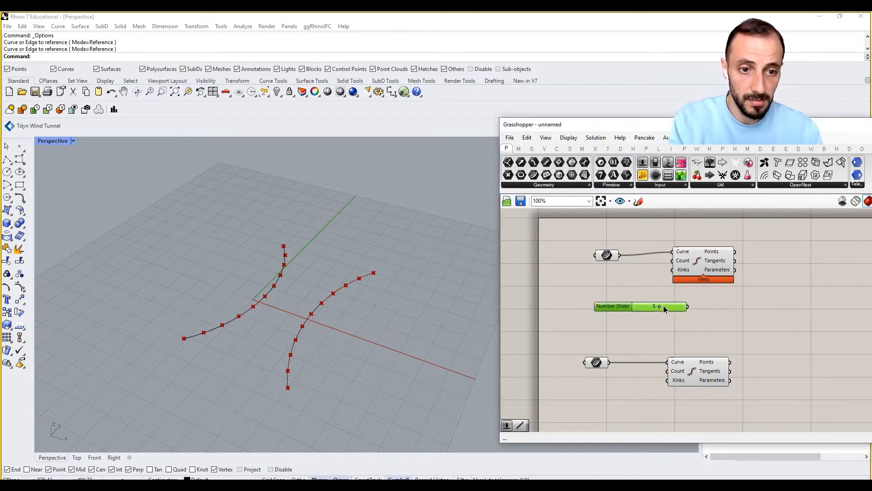
left_click_drag(684, 309, 661, 317)
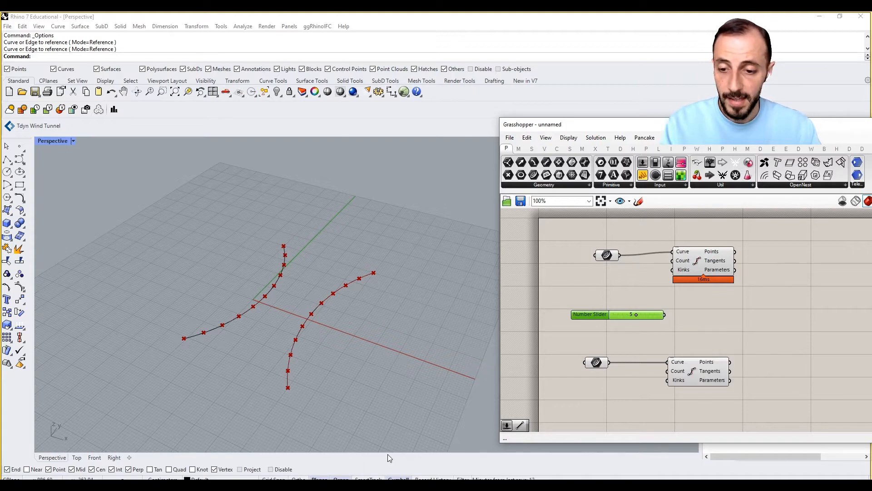
Step: Connect the number slider to the Count inputs of both Divide Curve components and set it to 4
left_click(272, 458)
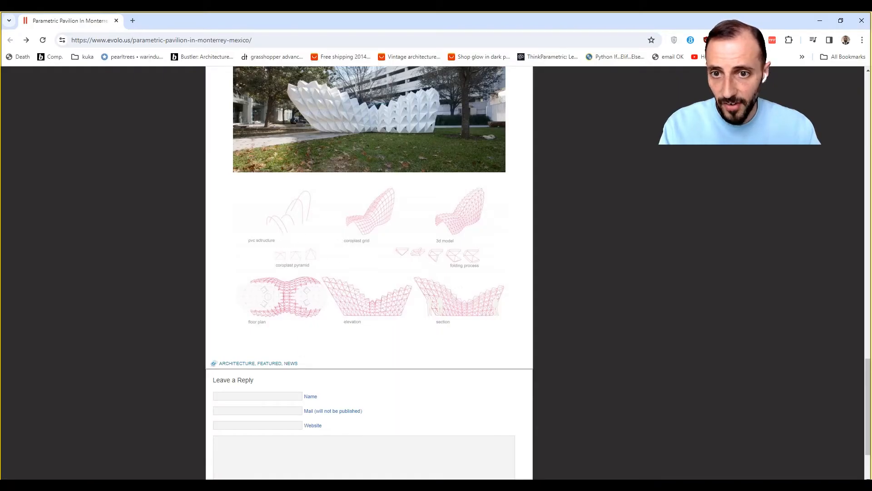
key("alt+Tab")
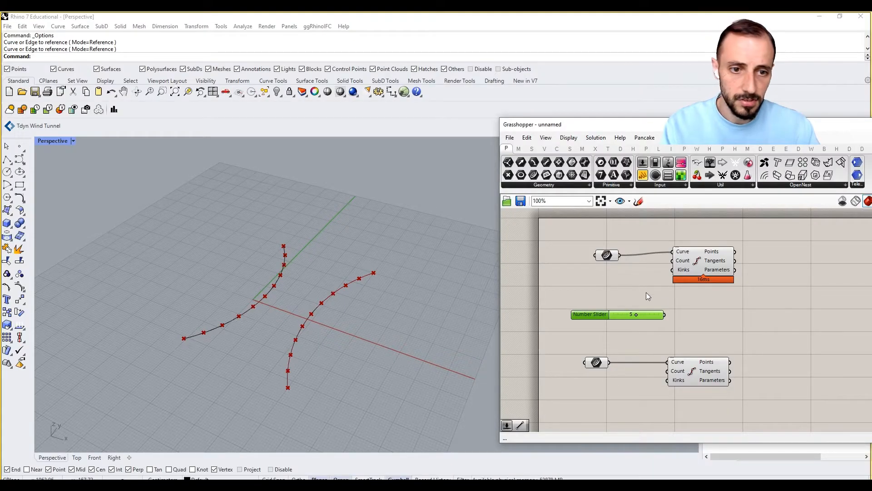
left_click_drag(665, 315, 677, 270)
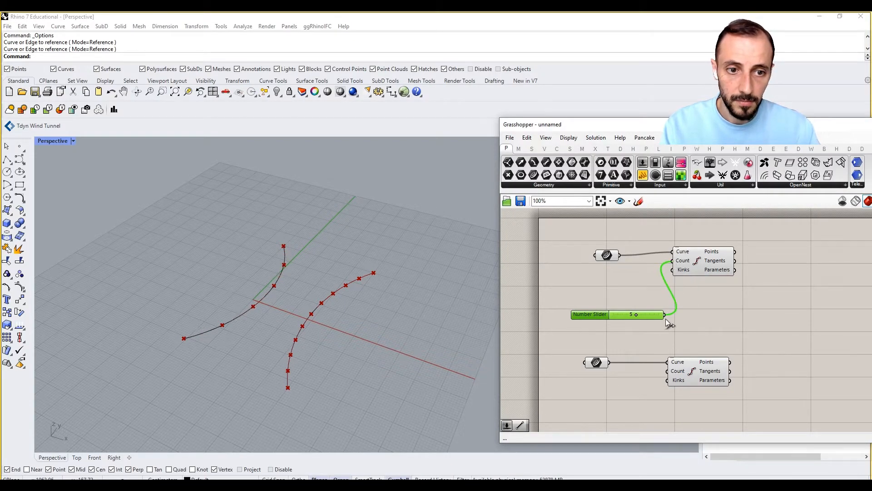
left_click_drag(665, 314, 667, 371)
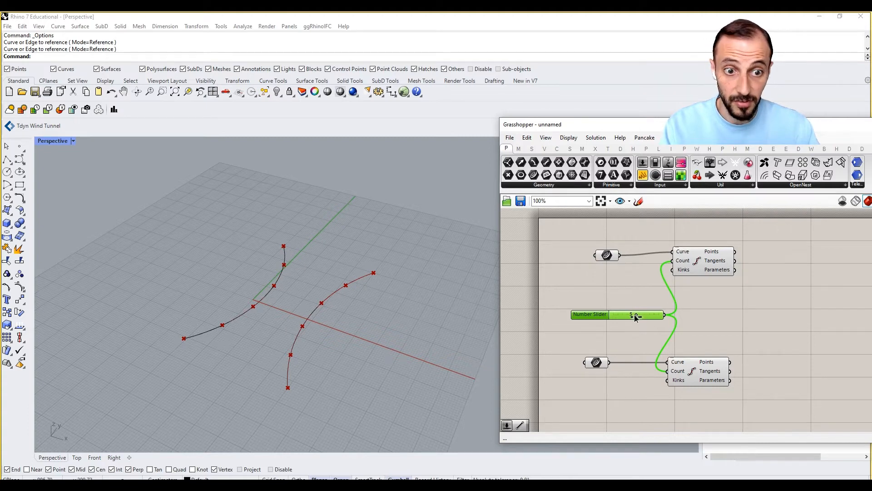
left_click_drag(622, 320, 631, 320)
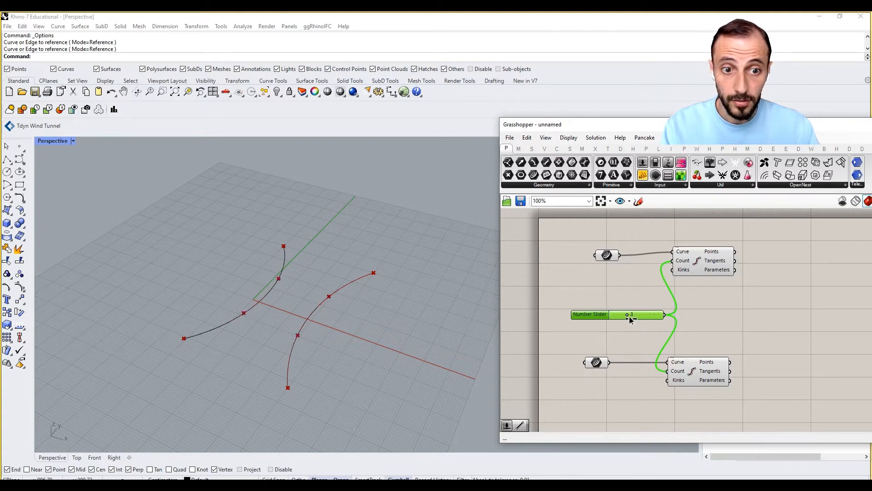
left_click(629, 304)
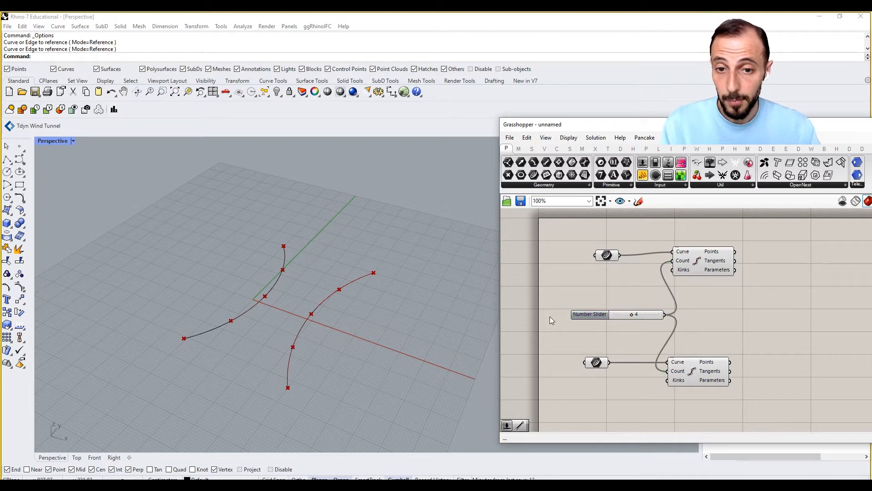
Step: Tidy the canvas by moving both Divide Curve components further from the slider and shifting the lower Curve parameter outwards
right_click_drag(728, 288, 703, 286)
left_click(613, 311)
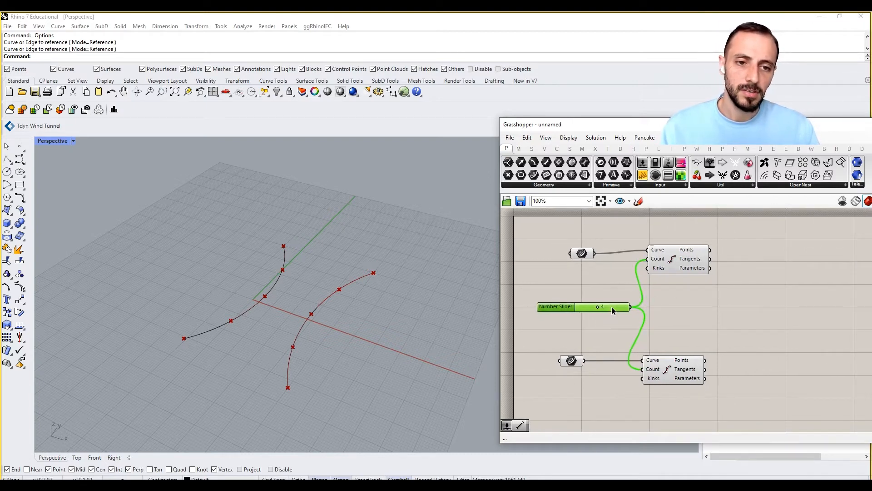
left_click_drag(677, 266, 696, 269)
left_click_drag(677, 363, 697, 362)
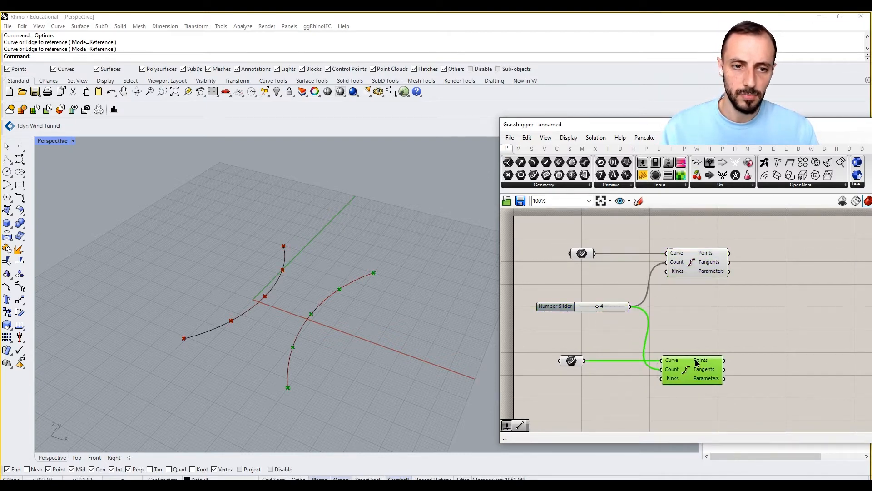
left_click_drag(564, 366, 556, 366)
left_click(682, 368)
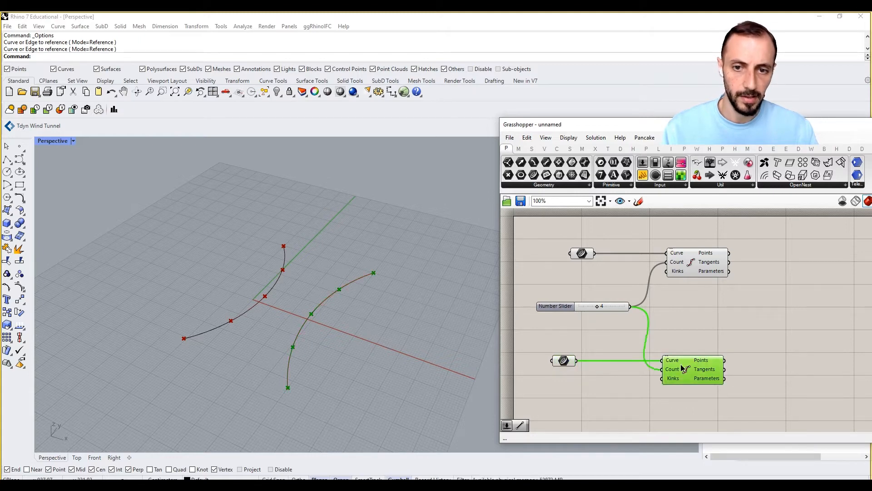
left_click_drag(682, 368, 689, 368)
left_click(705, 328)
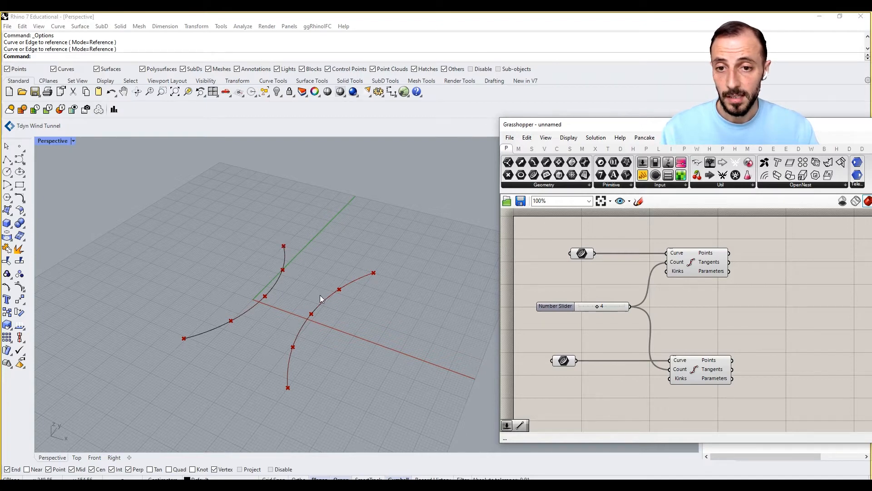
Step: Sketch an arch through three crossed points on empty canvas beside the Divide Curve components, using line width 14
scroll(654, 307, "down", 4)
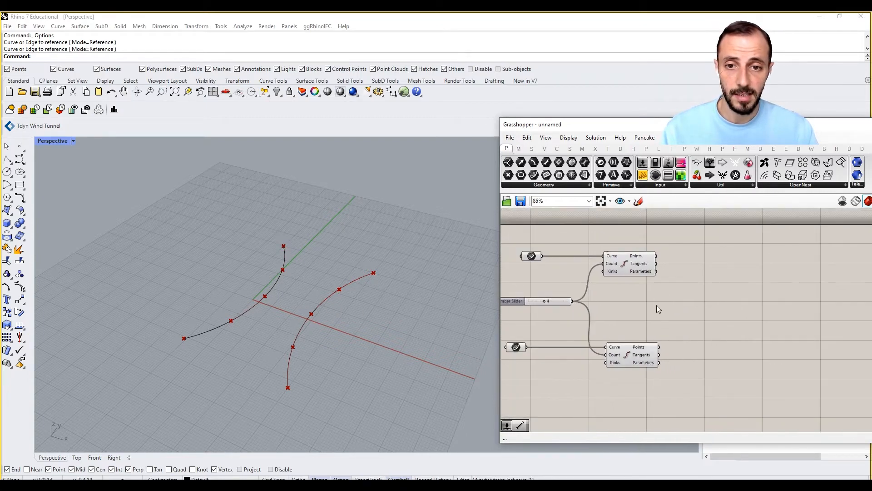
scroll(660, 284, "up", 3)
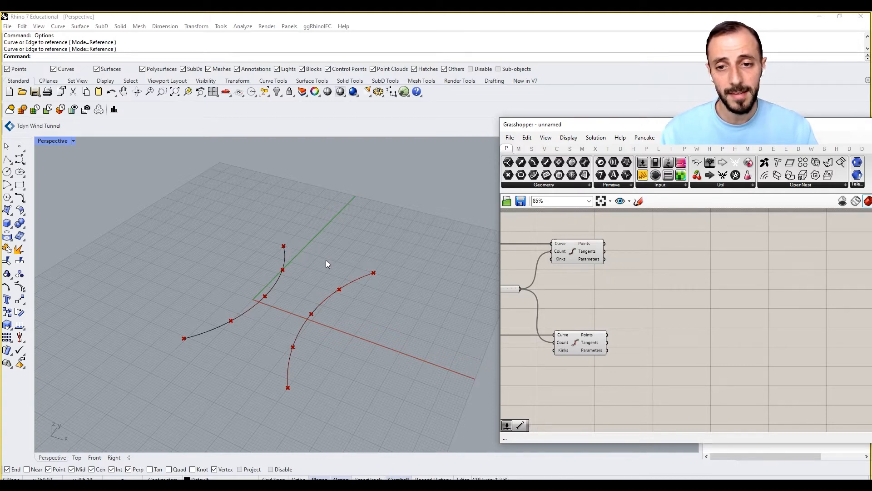
left_click(639, 201)
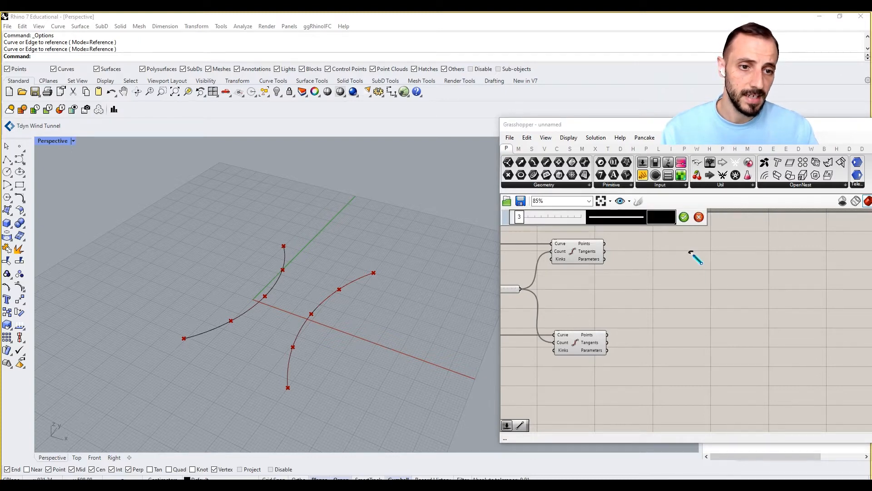
left_click_drag(690, 253, 693, 252)
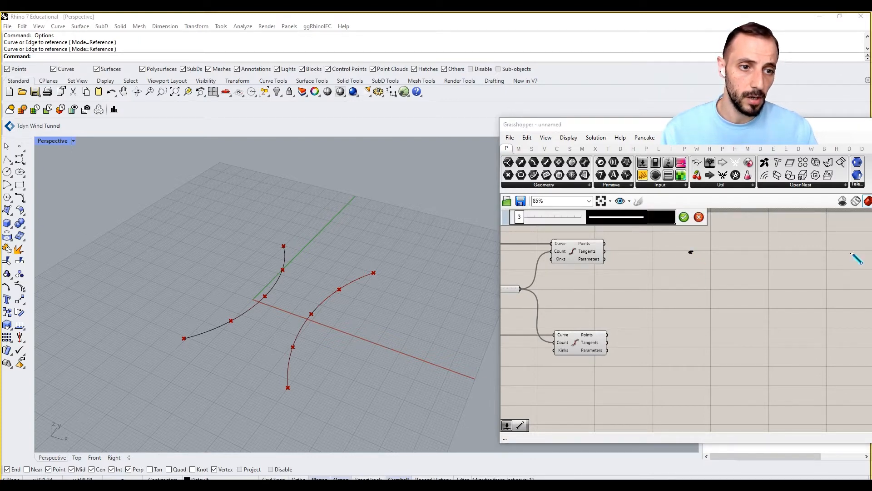
left_click_drag(851, 253, 851, 253)
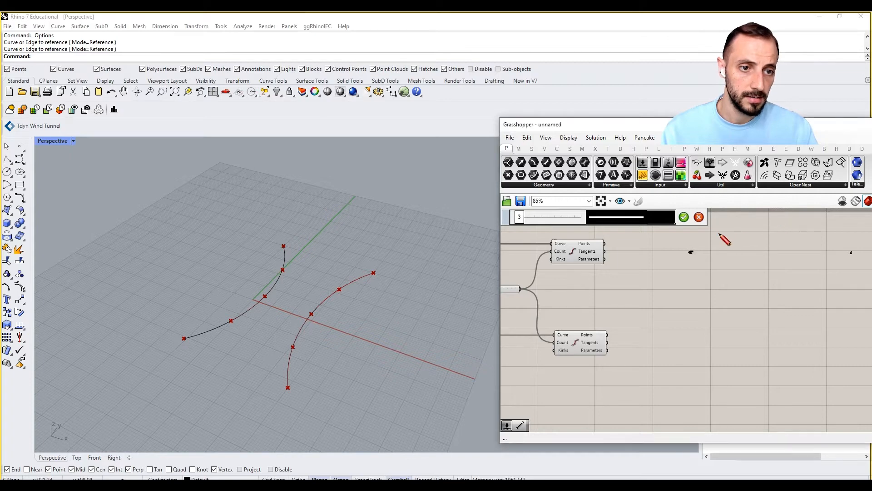
left_click_drag(770, 214, 773, 214)
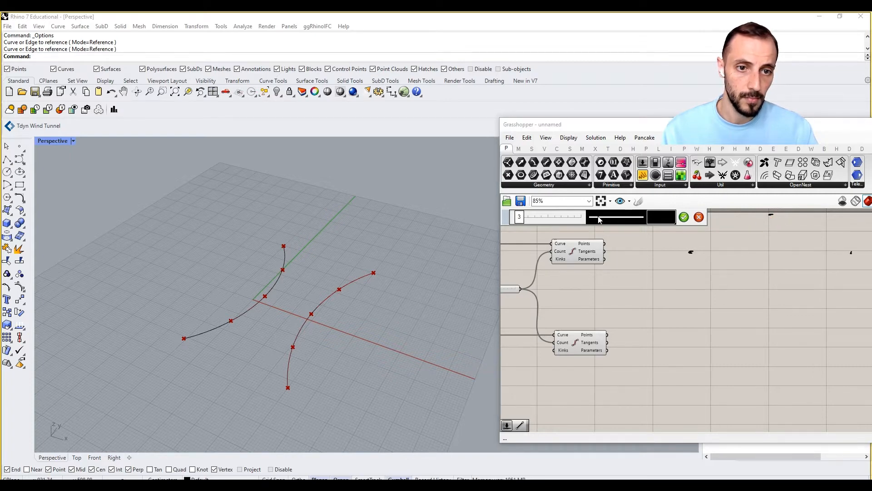
left_click_drag(521, 220, 547, 219)
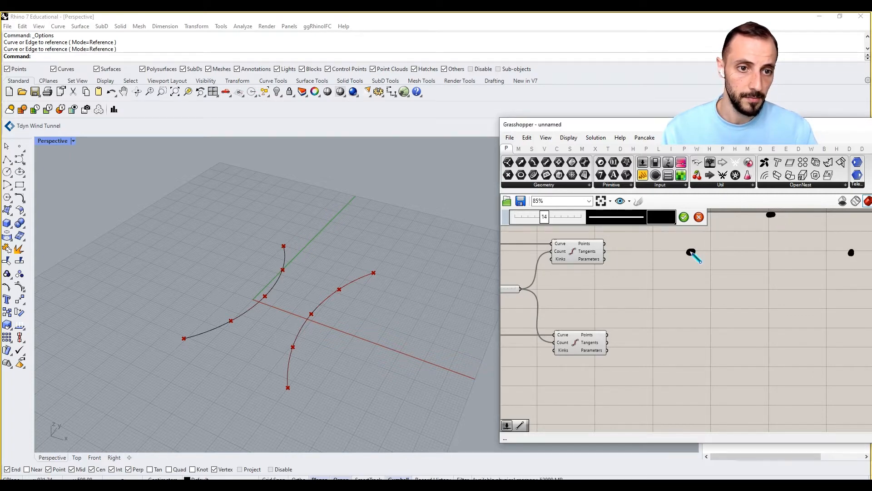
mouse_move(690, 252)
left_mouse_down()
mouse_move(757, 212)
mouse_move(796, 215)
mouse_move(857, 250)
mouse_move(848, 257)
left_mouse_up()
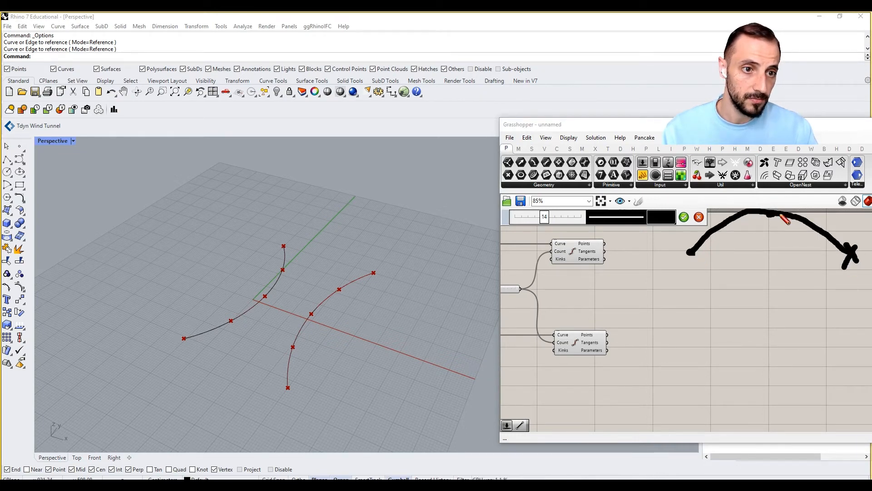
mouse_move(776, 223)
left_mouse_down()
mouse_move(765, 210)
mouse_move(776, 213)
mouse_move(764, 225)
left_mouse_up()
mouse_move(713, 249)
left_mouse_down()
mouse_move(677, 266)
mouse_move(703, 269)
left_mouse_up()
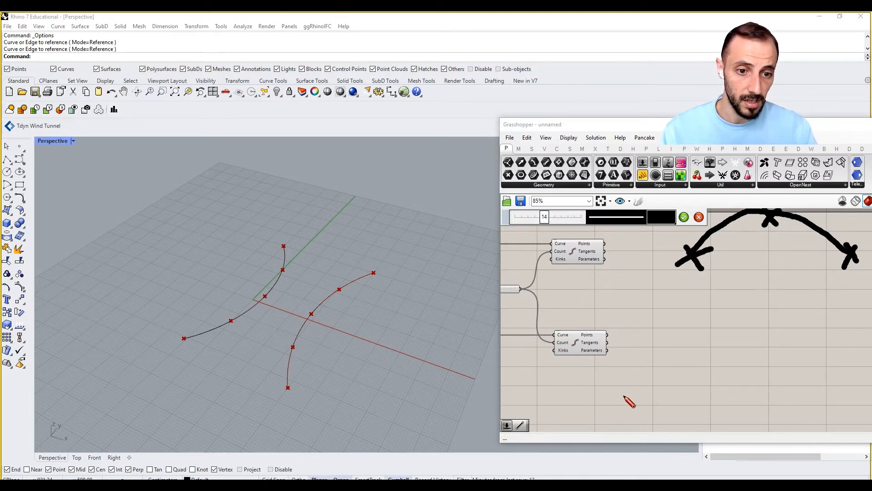
Step: Sketch a second, asymmetric arch below the first, passing through three crossed points, and accept the sketches
mouse_move(618, 393)
left_mouse_down()
mouse_move(631, 404)
mouse_move(618, 406)
left_mouse_up()
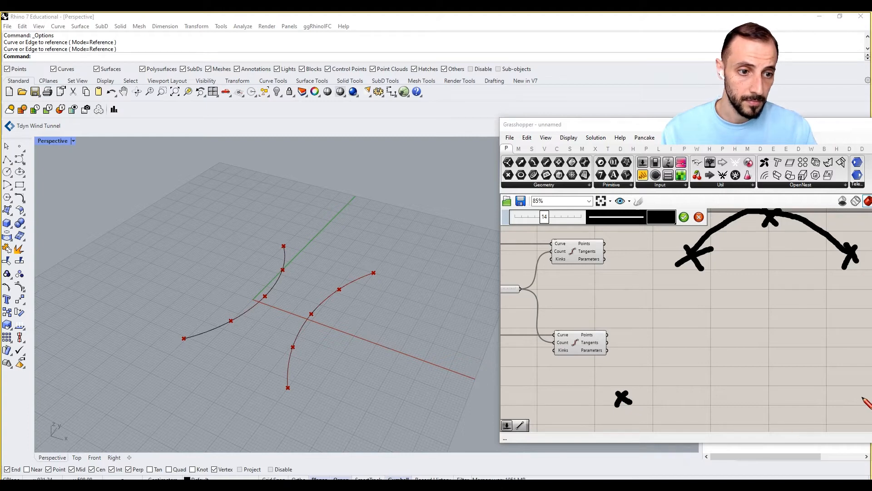
mouse_move(862, 393)
left_mouse_down()
mouse_move(844, 415)
mouse_move(865, 412)
left_mouse_up()
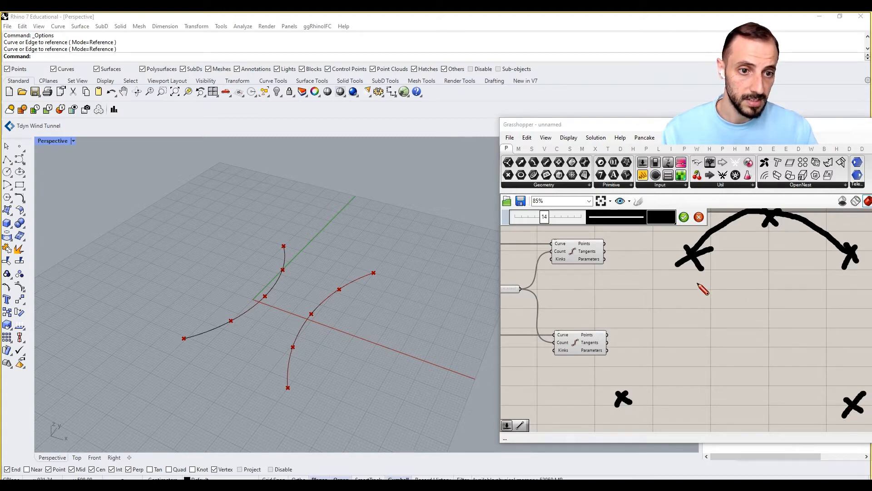
mouse_move(665, 300)
left_mouse_down()
mouse_move(639, 324)
mouse_move(665, 320)
left_mouse_up()
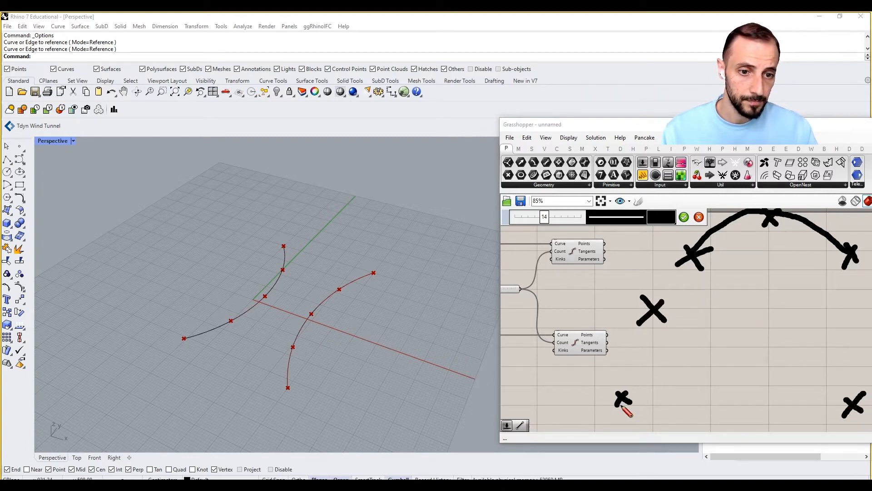
mouse_move(623, 404)
left_mouse_down()
mouse_move(626, 352)
mouse_move(651, 317)
mouse_move(695, 309)
mouse_move(753, 318)
mouse_move(826, 359)
mouse_move(853, 403)
left_mouse_up()
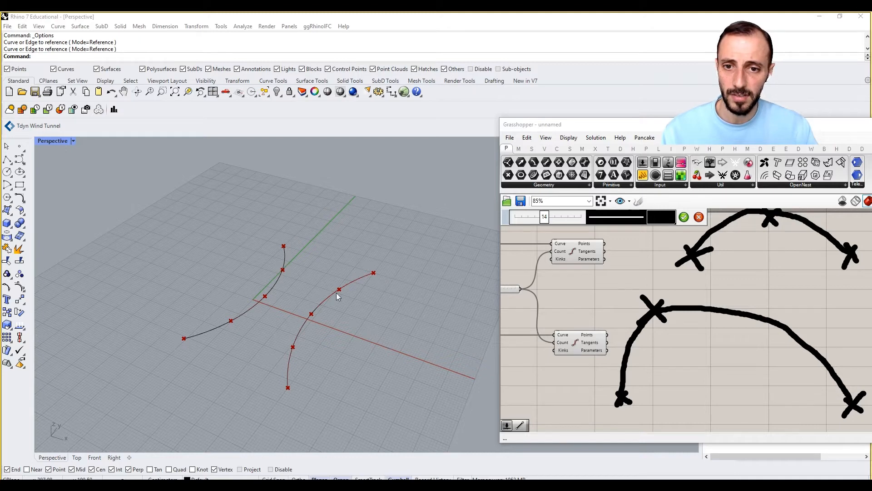
left_click(685, 219)
Step: Move both arch sketches together to empty canvas below the Divide Curve components
scroll(772, 275, "down", 4)
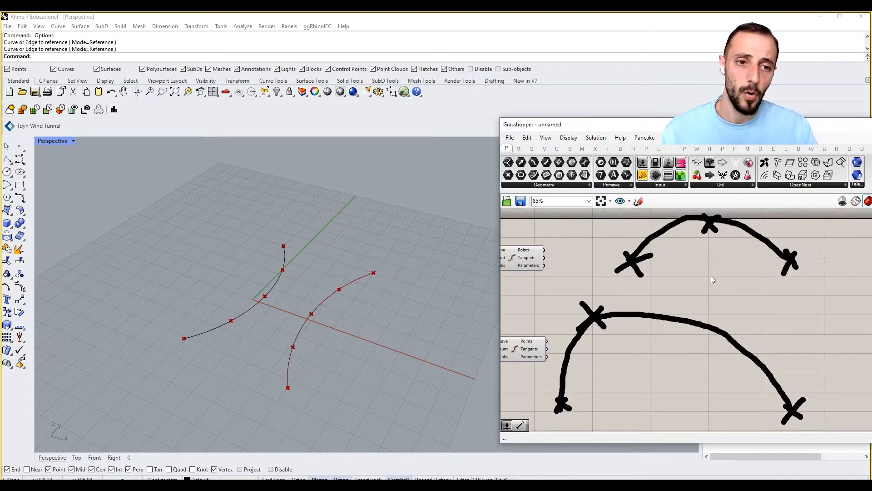
left_click_drag(742, 239, 630, 393)
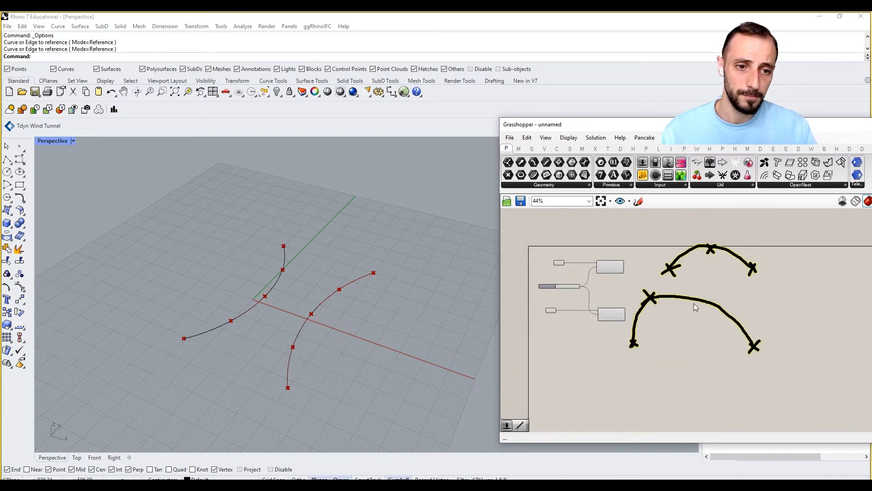
mouse_move(694, 304)
left_mouse_down()
mouse_move(688, 343)
mouse_move(664, 337)
mouse_move(662, 369)
left_mouse_up()
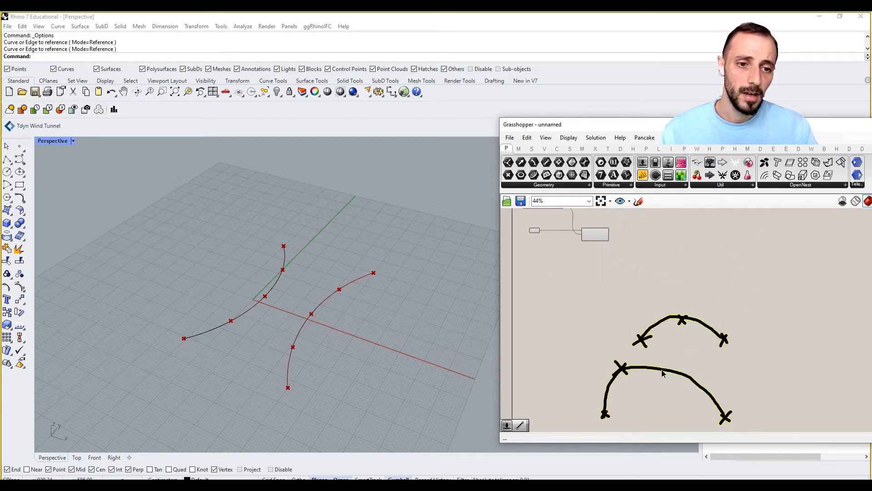
scroll(610, 253, "up", 4)
Step: Add a Line component, wiring the upper Divide Curve's Points to Start Point and the lower one's Points to End Point
double_click(659, 272)
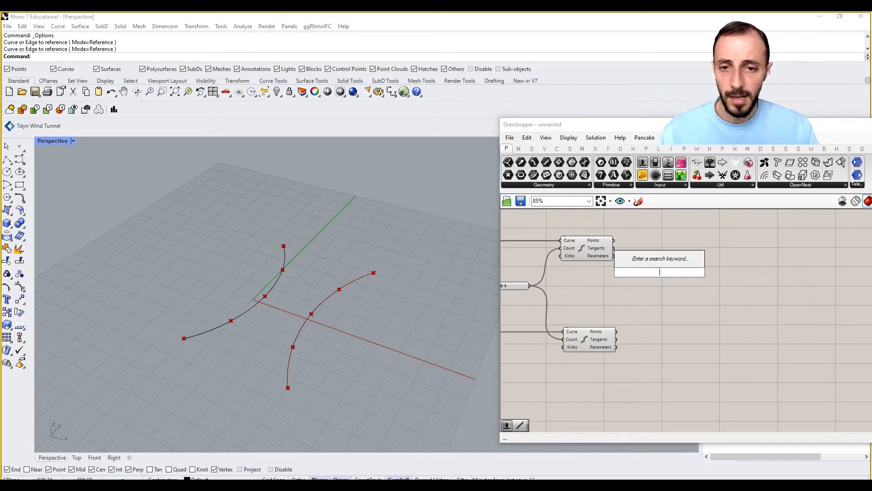
type("line")
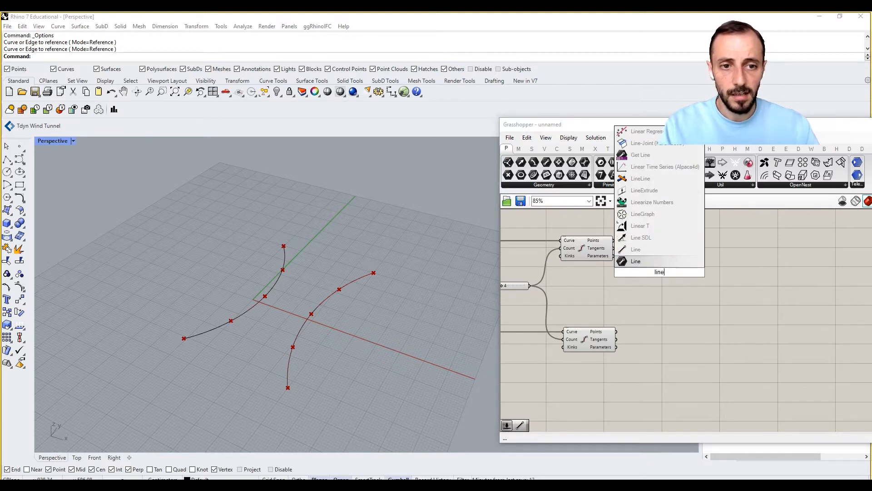
key("Return")
left_click_drag(614, 240, 688, 282)
mouse_move(617, 331)
left_mouse_down()
mouse_move(669, 284)
mouse_move(632, 307)
mouse_move(619, 328)
left_mouse_up()
left_click(670, 282)
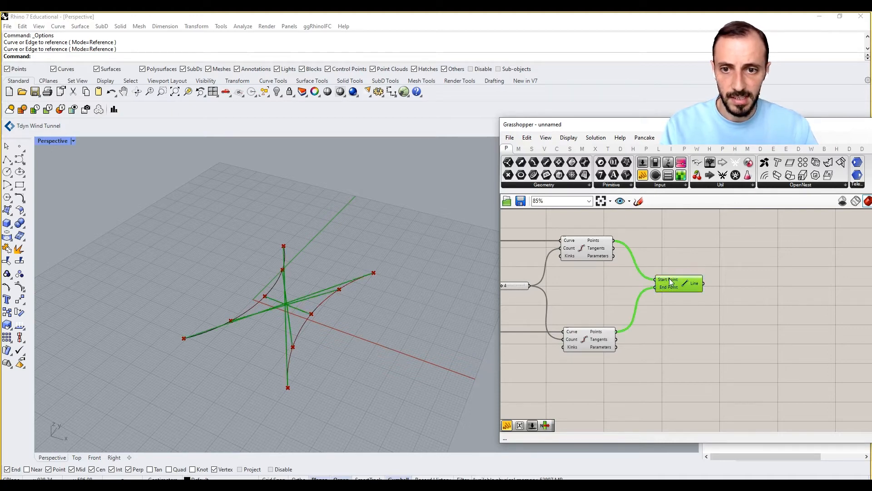
left_click_drag(678, 281, 699, 274)
right_click_drag(609, 284, 671, 284)
left_click(671, 285)
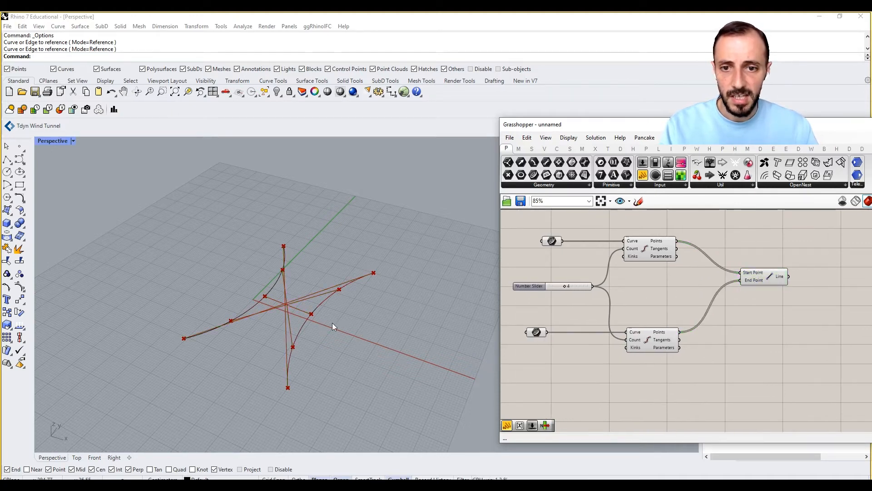
Step: Reverse the direction of the right-hand base arc in the Rhino viewport with the Flip command
right_click_drag(318, 303, 308, 284)
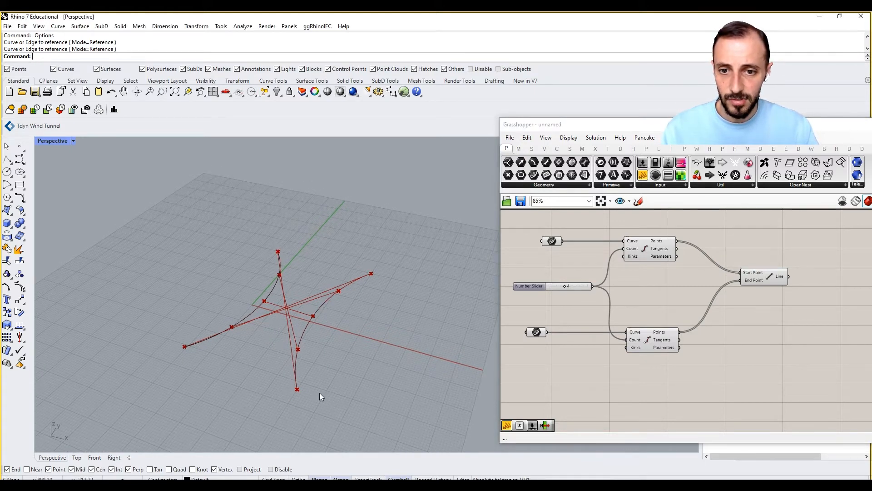
left_click(321, 309)
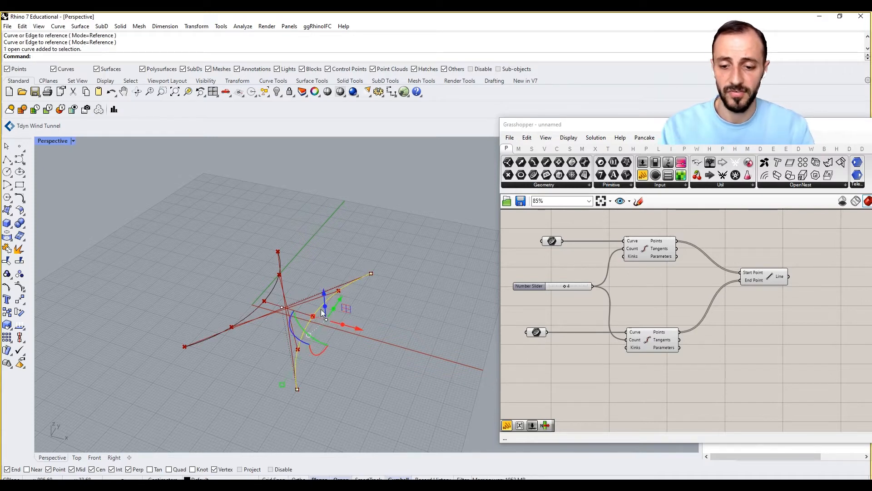
type("Flip")
key("Return")
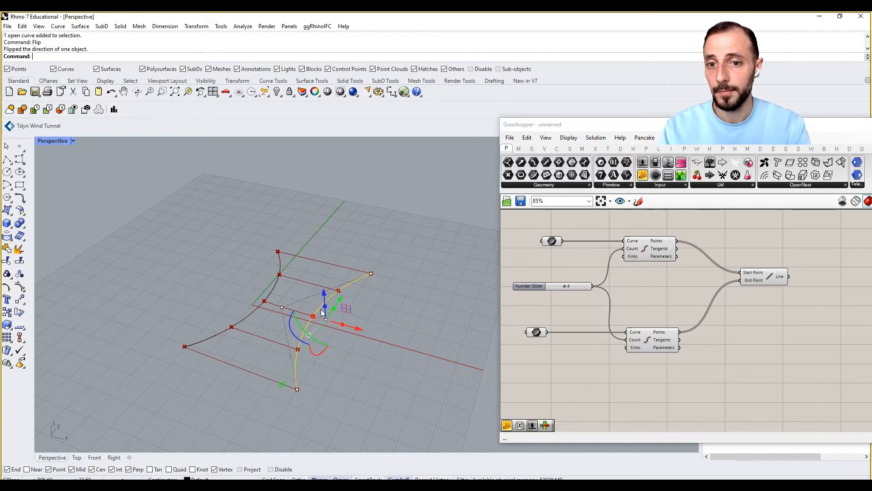
left_click(431, 268)
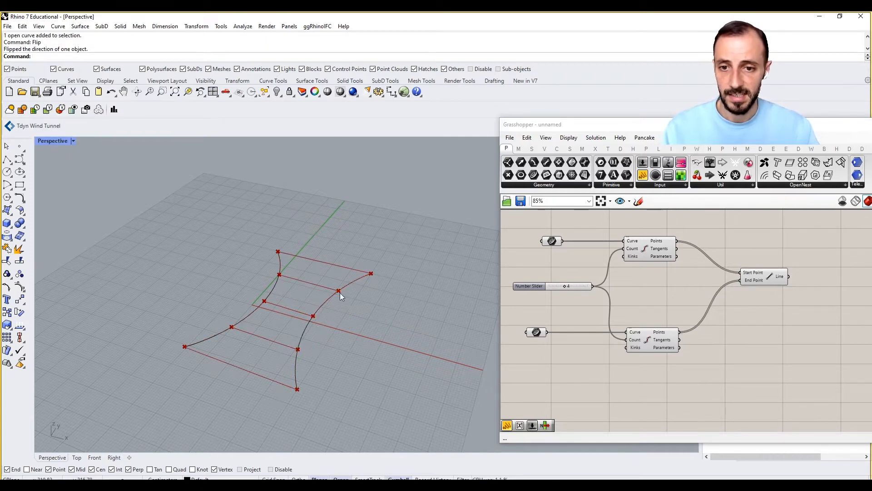
Step: Move the middle control point of the right-hand arc along X towards the opposite arc to deepen its curvature
left_click(321, 307)
left_click(282, 308)
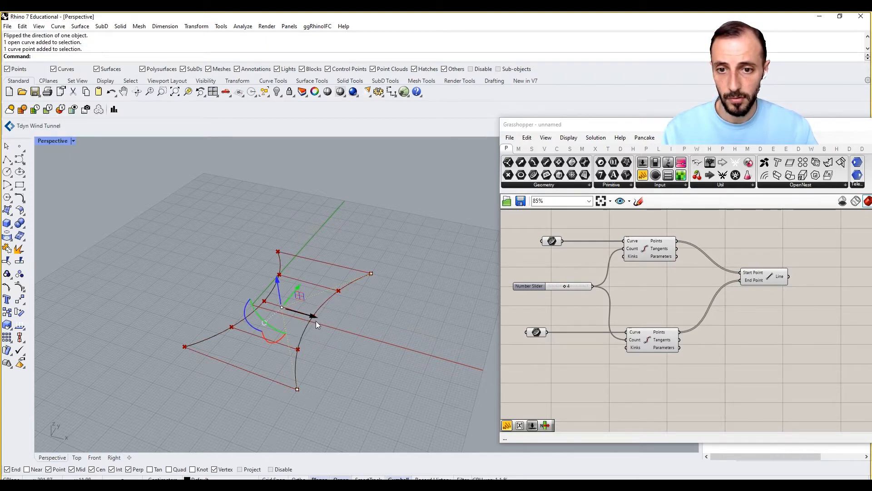
left_click_drag(315, 321, 301, 316)
left_click(353, 337)
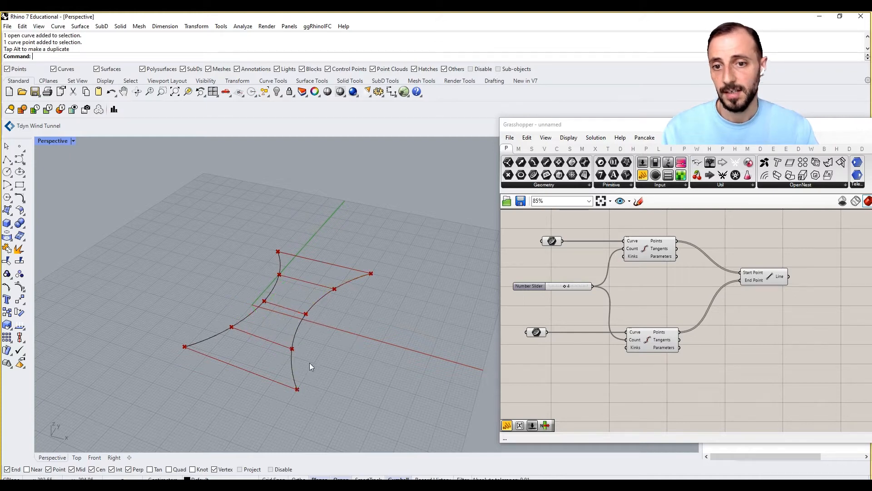
left_click(297, 390)
left_click_drag(360, 326, 370, 331)
left_click(382, 359)
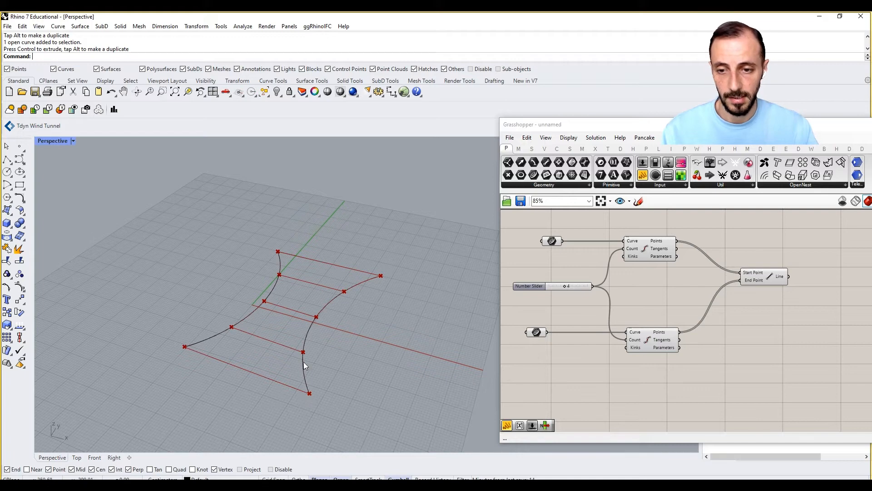
key("ctrl+z")
Step: Move the right-hand arc's end control point nearest the viewer outwards along X, away from the opposite arc
left_click(298, 390)
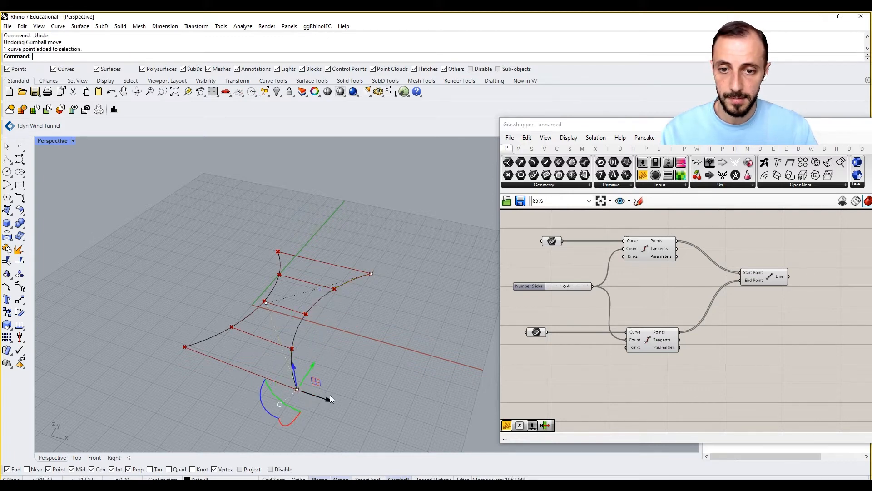
left_click_drag(330, 399, 341, 401)
left_click(364, 373)
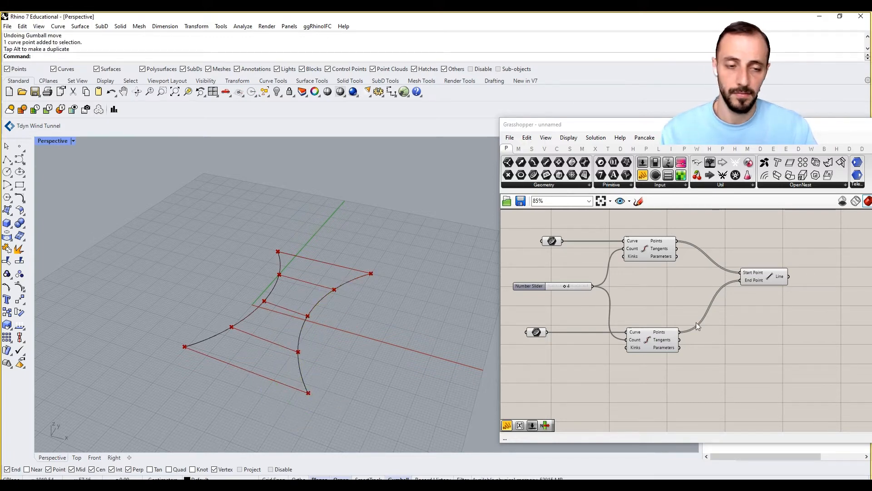
Step: Group each Curve parameter with its Divide Curve component, making one group for the upper branch and one for the lower
mouse_move(697, 323)
right_mouse_down()
mouse_move(612, 326)
mouse_move(703, 307)
mouse_move(681, 316)
right_mouse_up()
left_click_drag(698, 222, 563, 262)
key("ctrl+g")
left_click_drag(663, 313, 522, 366)
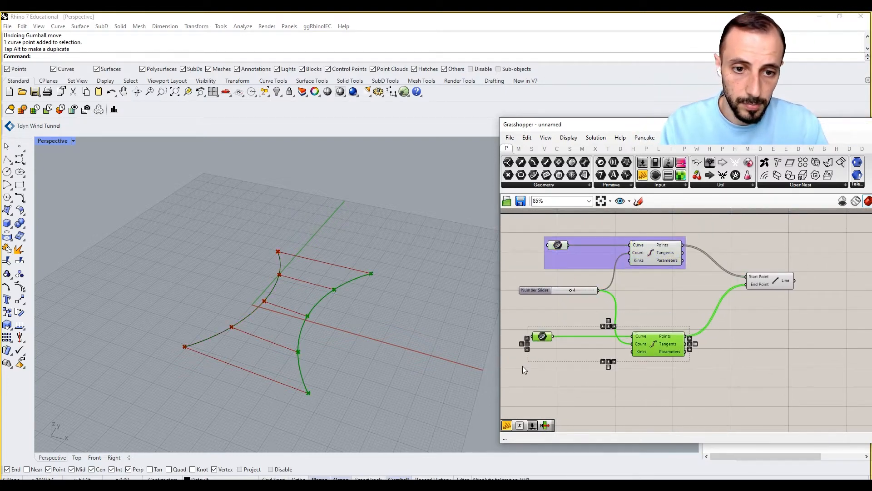
key("ctrl+g")
Step: Add an Evaluate Curve component after the Line component and connect the Line output to its Curve input
right_click_drag(786, 311, 708, 298)
left_click(770, 302)
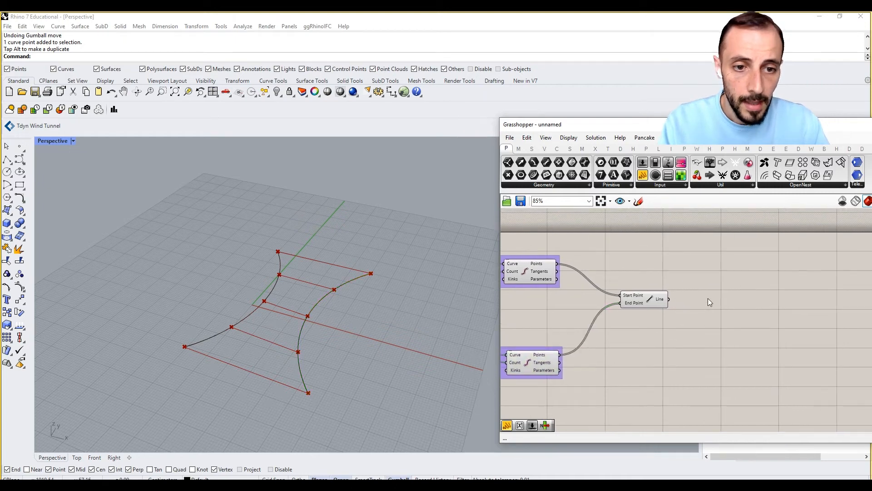
double_click(737, 297)
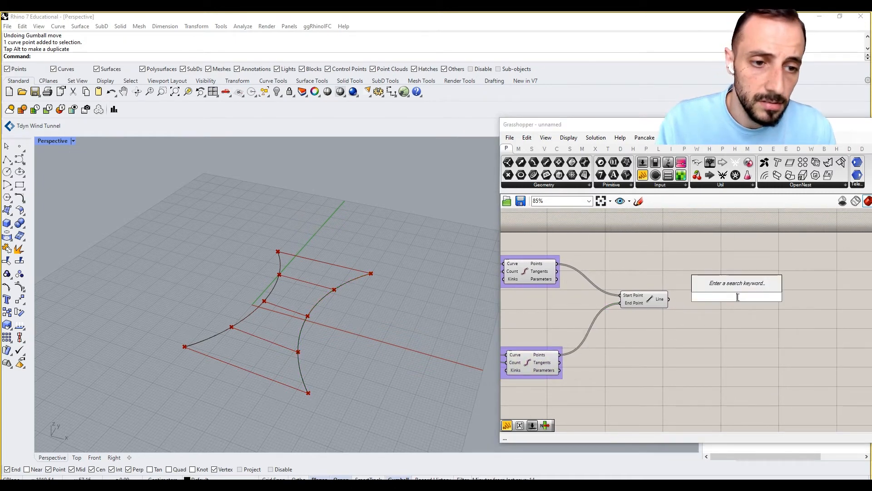
left_click(740, 324)
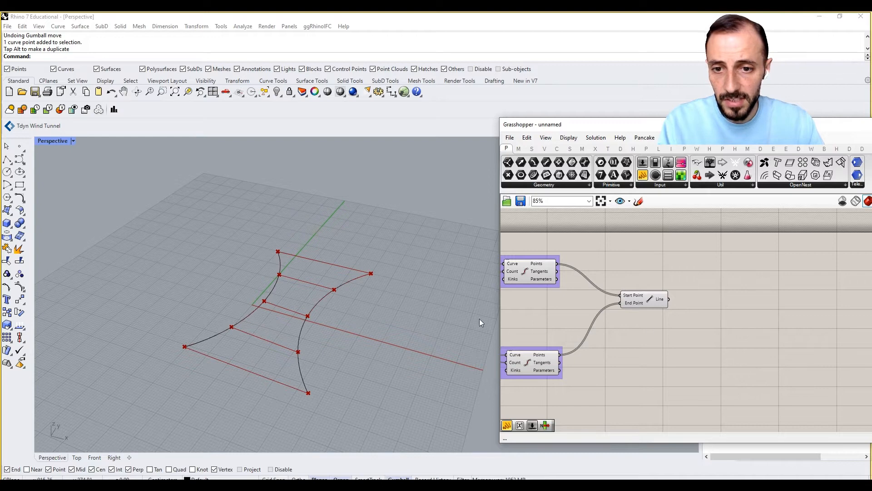
double_click(733, 301)
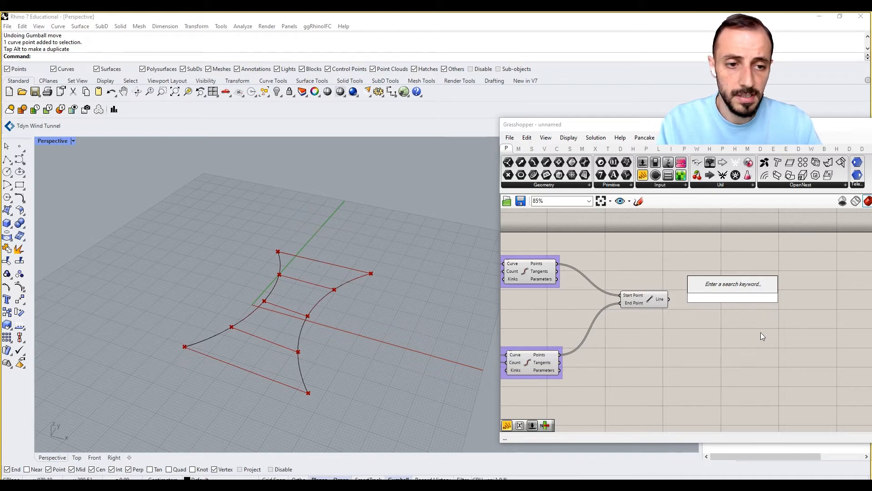
type("evaluate")
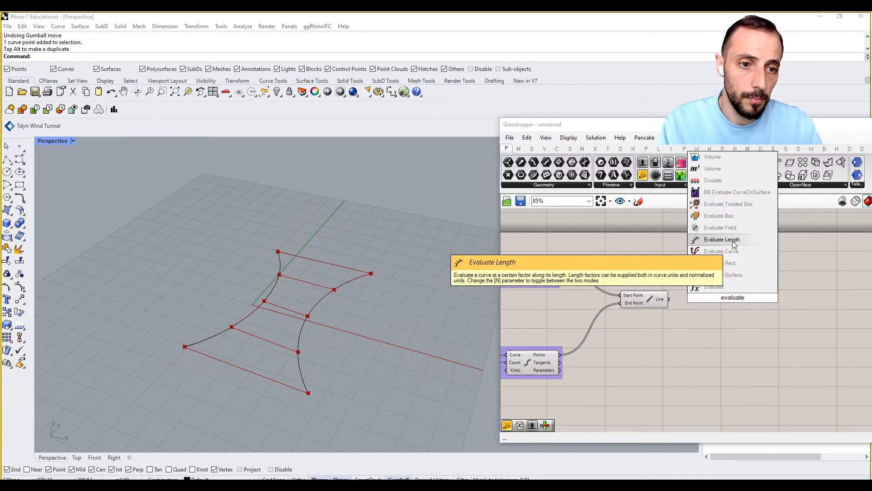
left_click(730, 250)
left_click_drag(669, 298, 753, 311)
left_click(732, 331)
right_click_drag(386, 322, 289, 241)
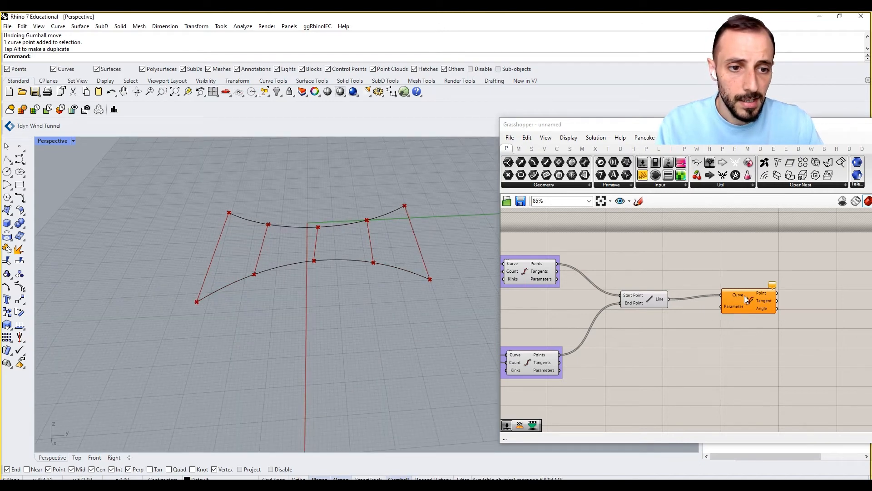
Step: Create a 1.00 number slider, connect it to Evaluate Curve's Parameter input, and set it to 0.33
left_click(698, 369)
double_click(698, 368)
type("1")
key("Return")
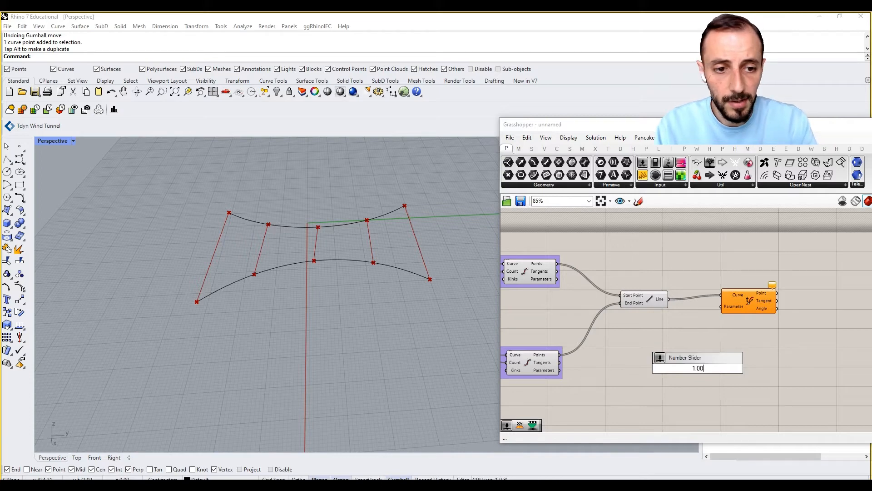
left_click_drag(735, 368, 737, 309)
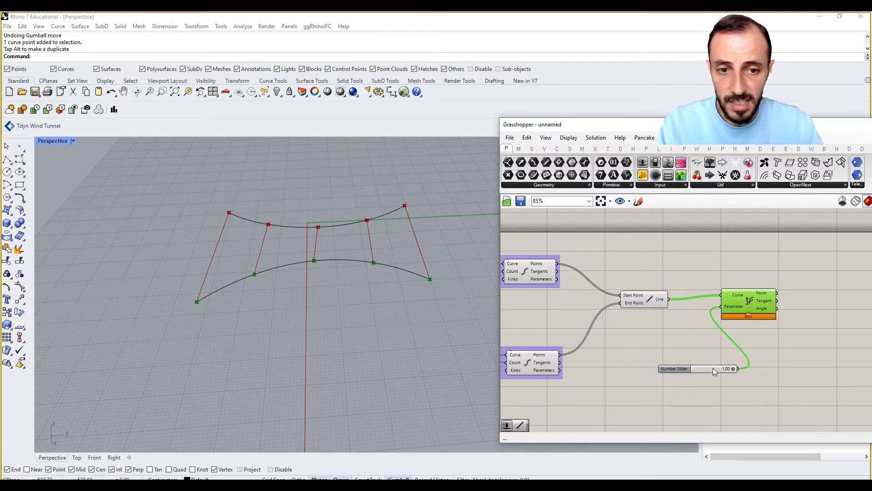
left_click_drag(733, 368, 711, 376)
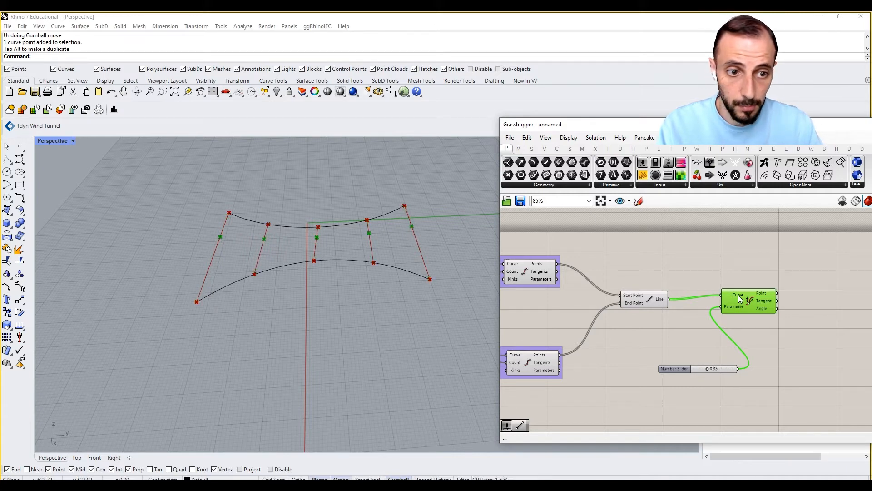
Step: Reparameterize Evaluate Curve's Curve input, try the parameter slider at 0.58, and set it back to 0.33
mouse_move(739, 298)
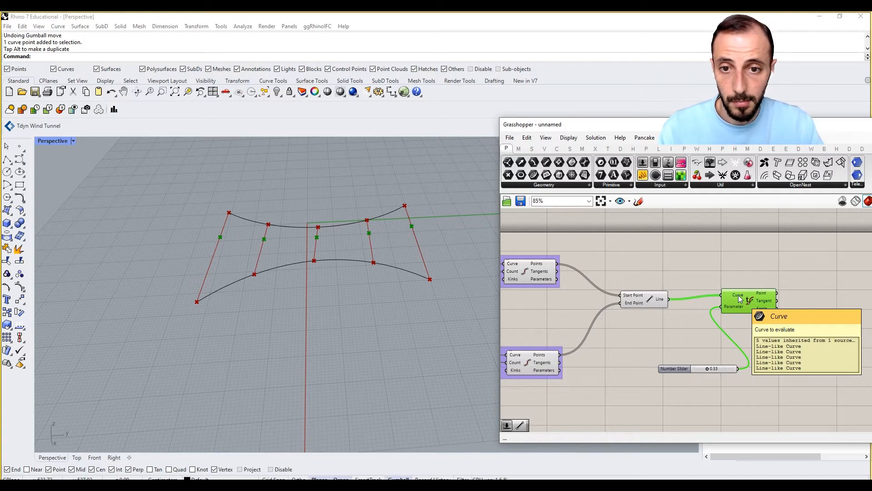
right_click(740, 299)
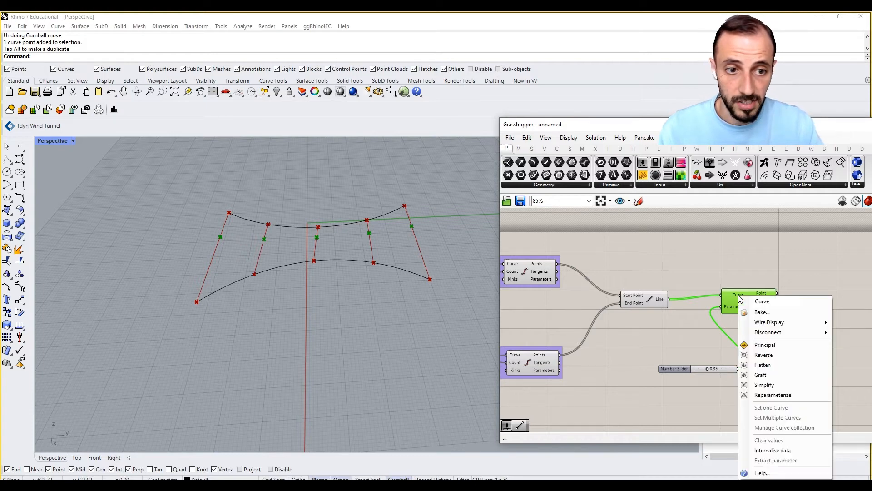
left_click(773, 395)
mouse_move(707, 369)
left_mouse_down()
mouse_move(678, 369)
mouse_move(735, 371)
mouse_move(709, 370)
mouse_move(717, 369)
left_mouse_up()
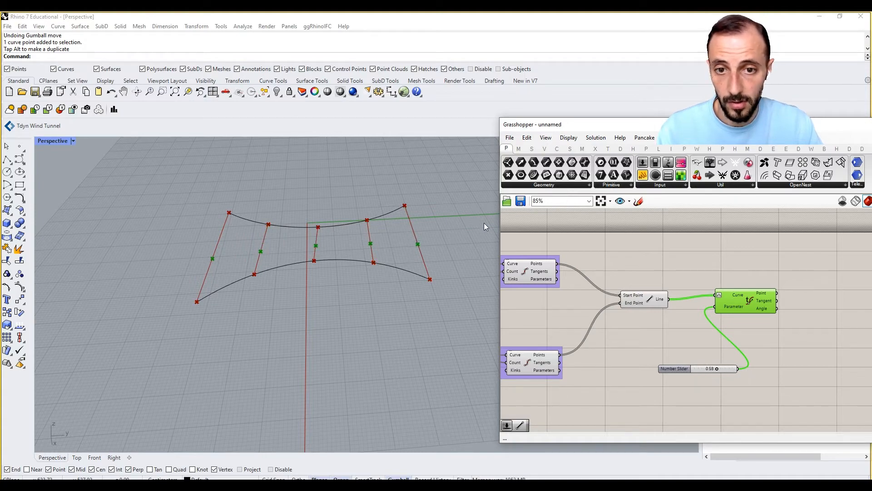
right_click_drag(345, 286, 282, 291)
left_click(766, 360)
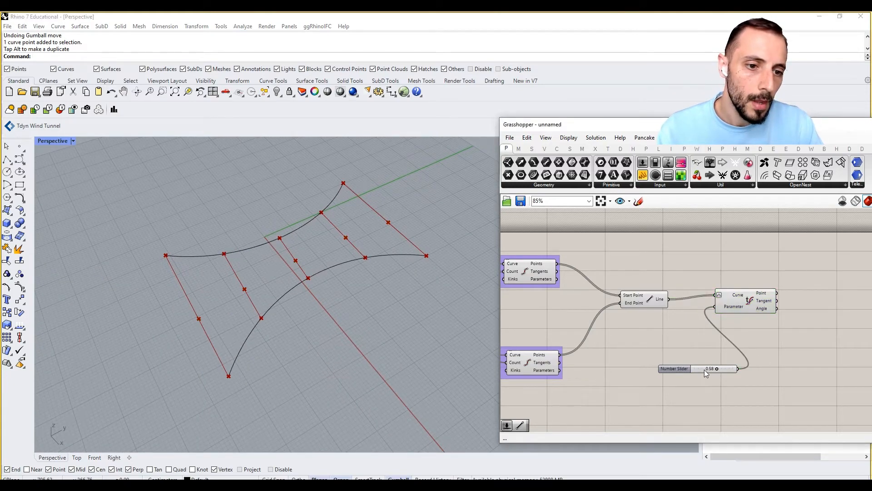
mouse_move(718, 371)
left_mouse_down()
mouse_move(660, 370)
mouse_move(707, 370)
left_mouse_up()
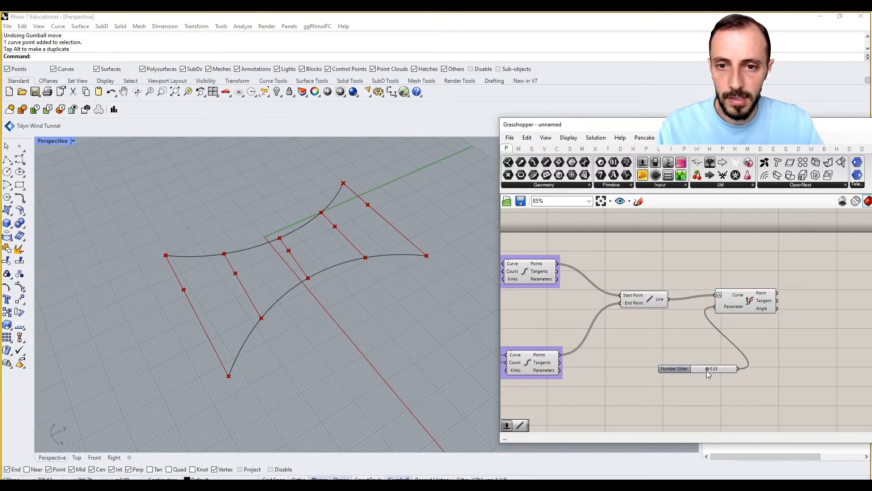
Step: Move the Evaluate Curve component farther from the Line component and shift its parameter slider slightly up
right_click_drag(770, 347, 723, 321)
left_click(687, 302)
left_click(728, 353)
left_click(723, 300)
left_click_drag(724, 299, 788, 301)
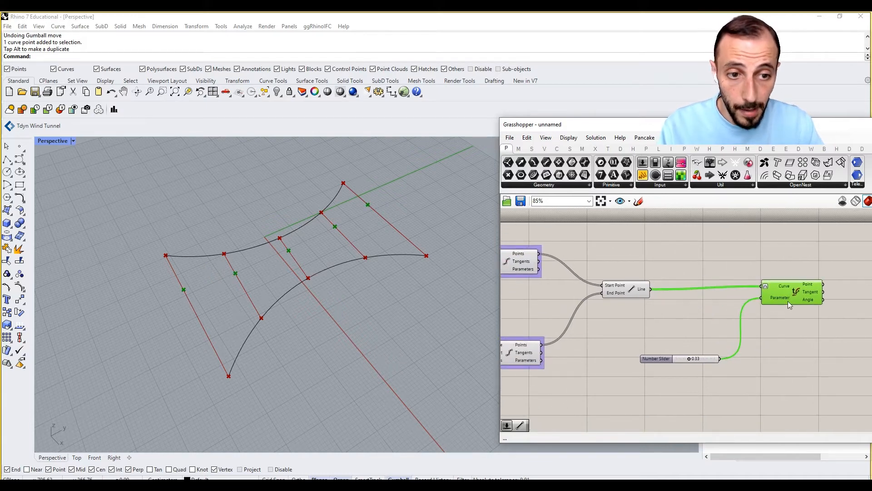
left_click_drag(702, 357, 697, 343)
left_click(707, 366)
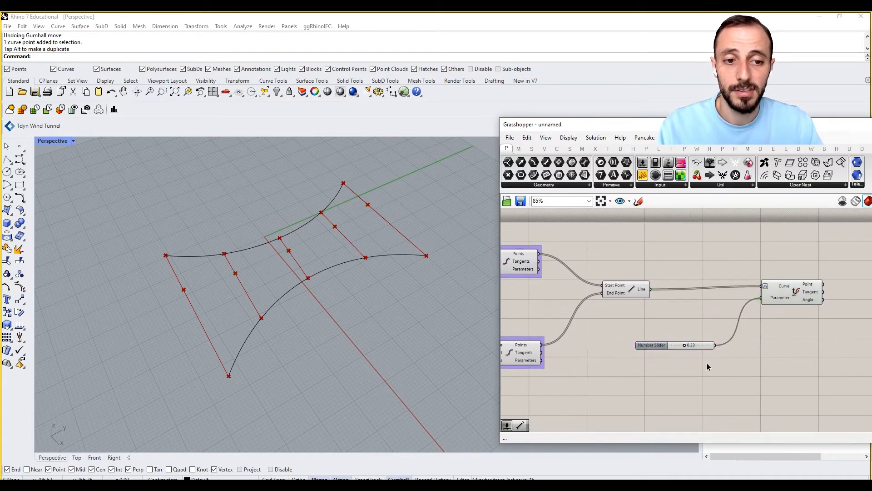
Step: Add a Gene Pool component to the canvas below the parameter slider
right_click(694, 369)
left_click(661, 402)
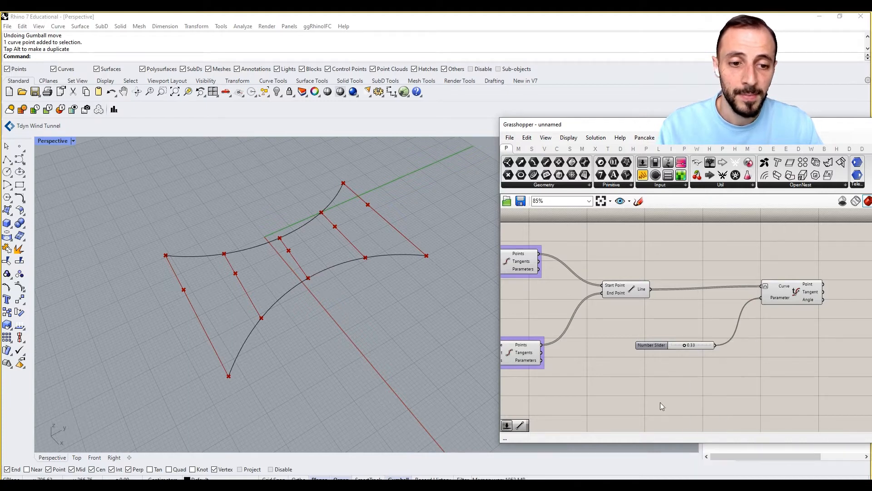
double_click(661, 402)
type("gene")
left_click(660, 381)
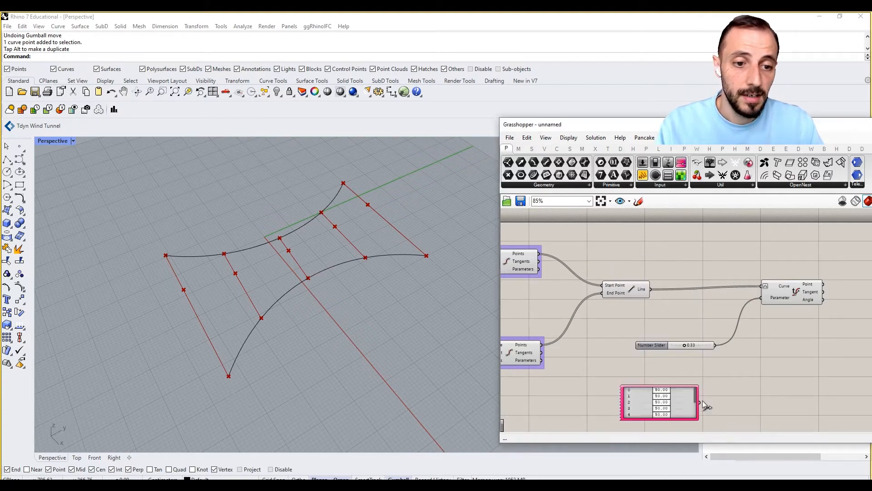
right_click(682, 401)
left_click(709, 434)
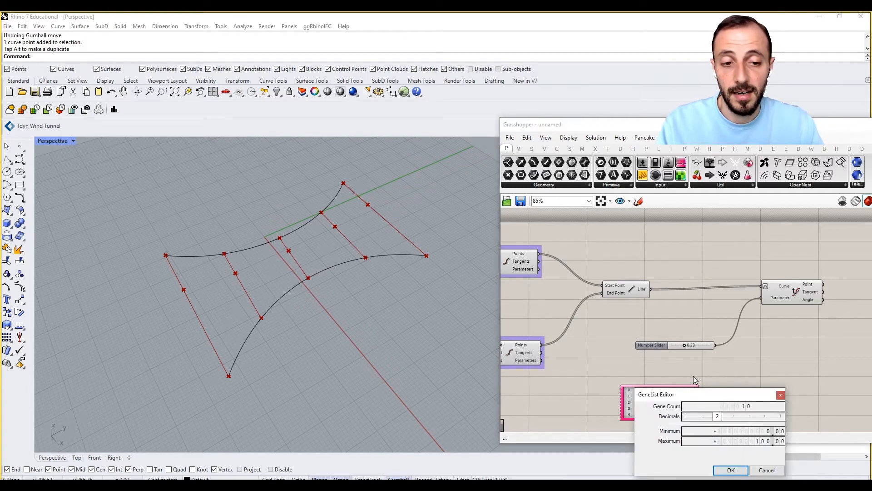
left_click(781, 395)
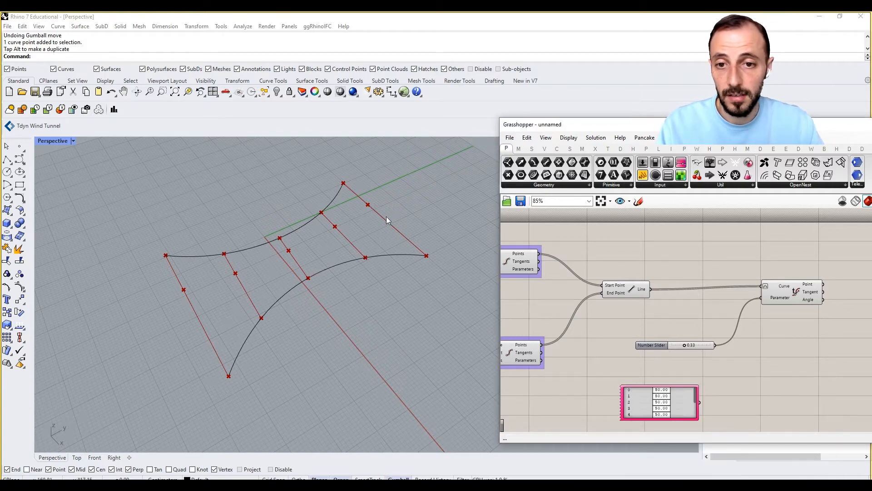
Step: Enlarge the Gene Pool to show more gene rows and review its settings in the GeneList Editor
right_click_drag(653, 377, 654, 352)
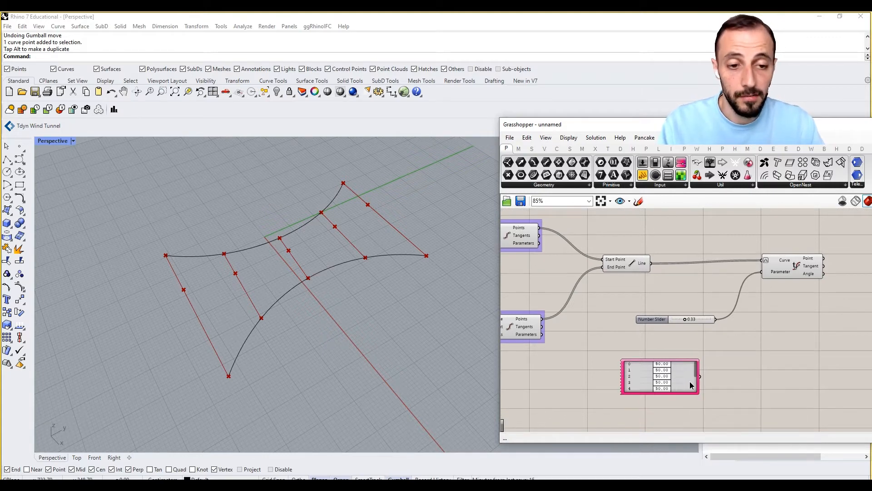
left_click_drag(689, 384, 692, 406)
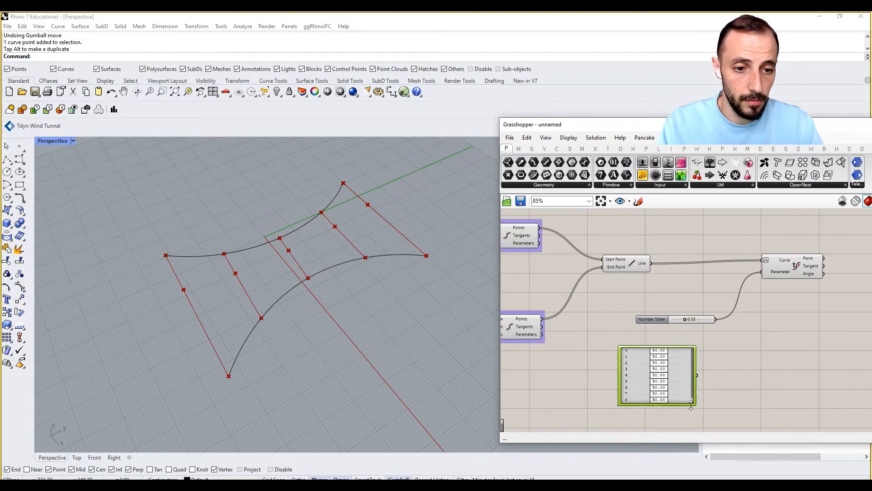
right_click(681, 375)
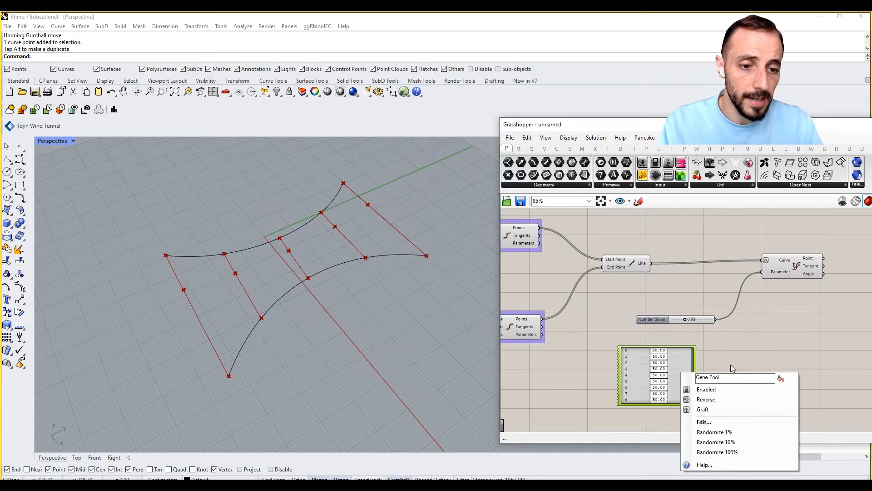
left_click(708, 422)
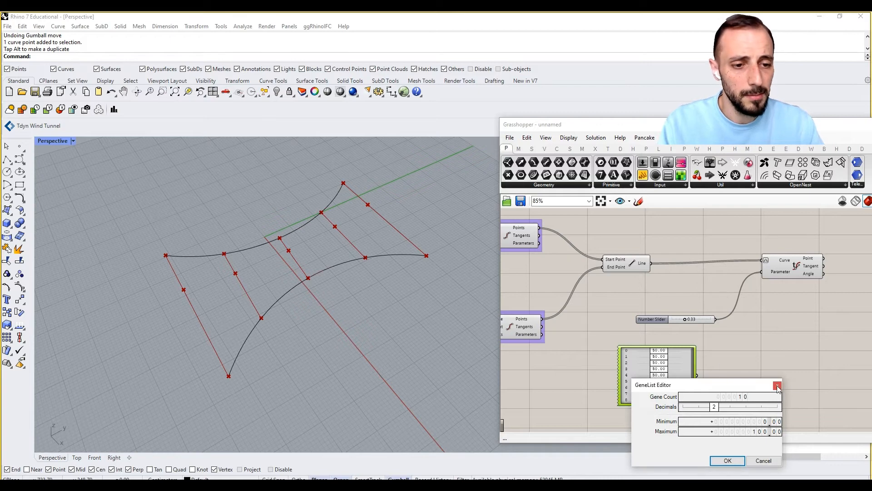
left_click(728, 460)
Step: In the GeneList Editor, set the Gene Pool's gene count to 5 and its decimals to 1
right_click(669, 366)
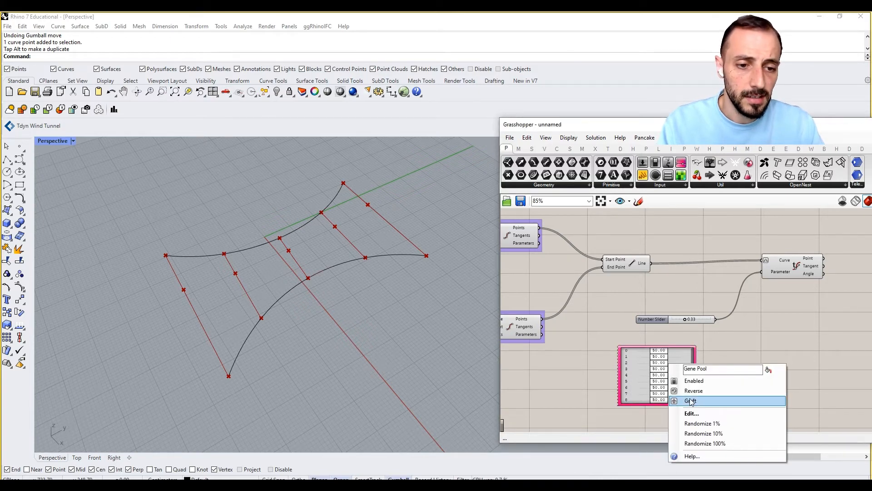
left_click(694, 415)
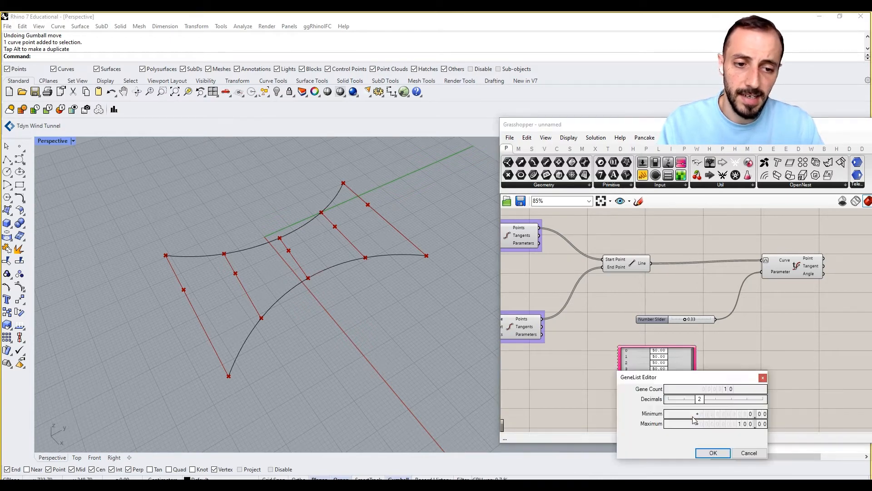
double_click(728, 389)
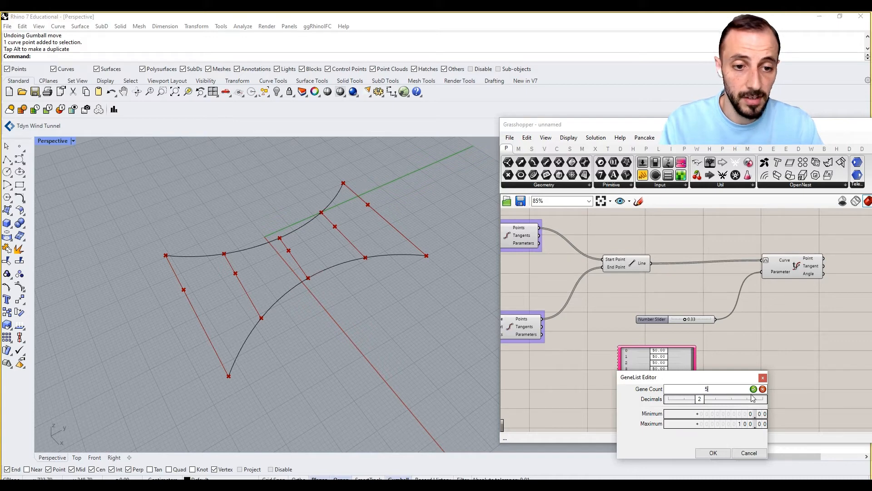
type("5")
left_click(753, 390)
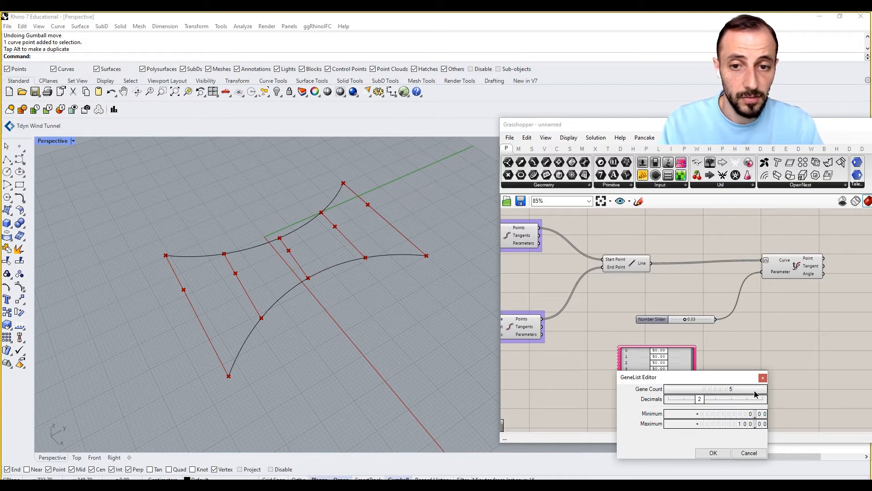
left_click(687, 404)
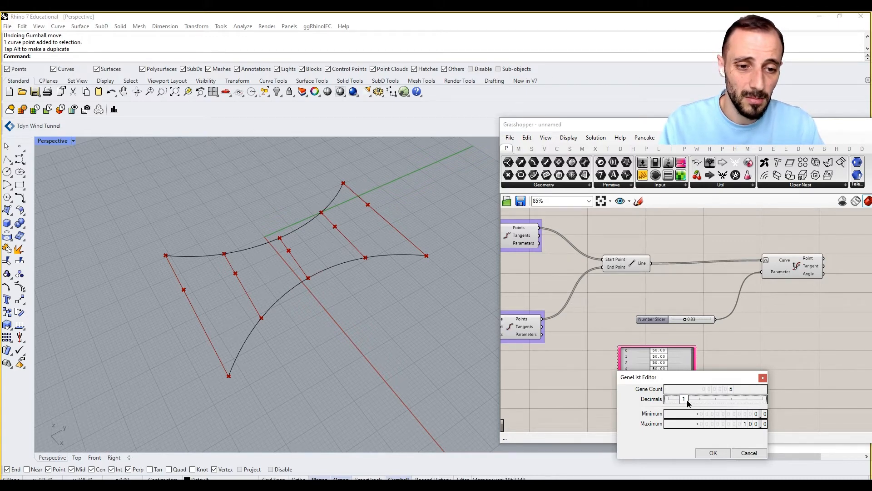
Step: Set the Gene Pool's maximum to 250 and minimum to 150, and apply the settings
double_click(749, 425)
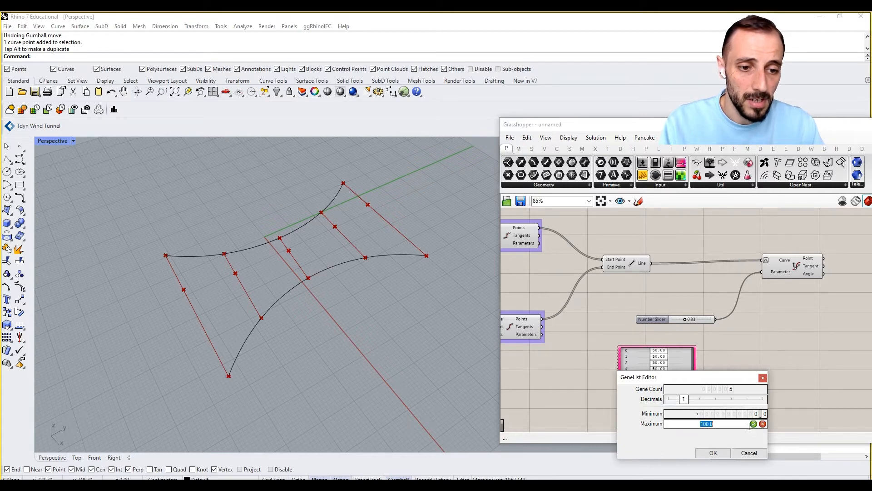
type("250")
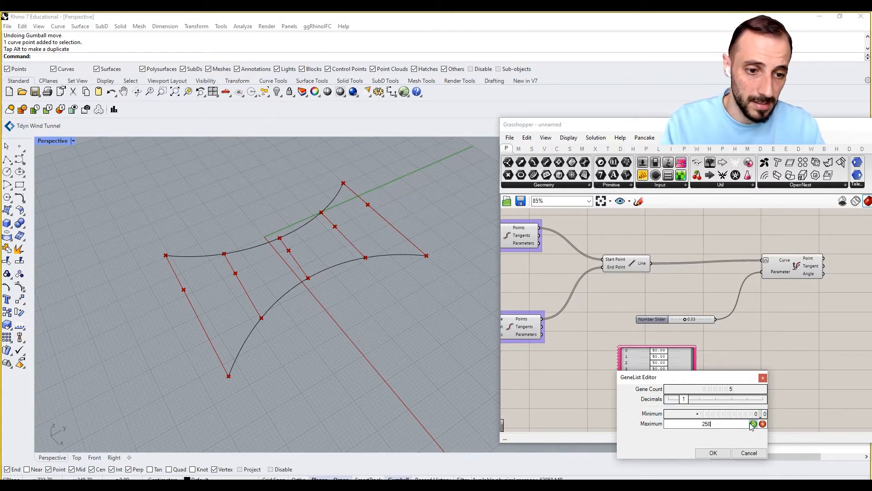
left_click(754, 424)
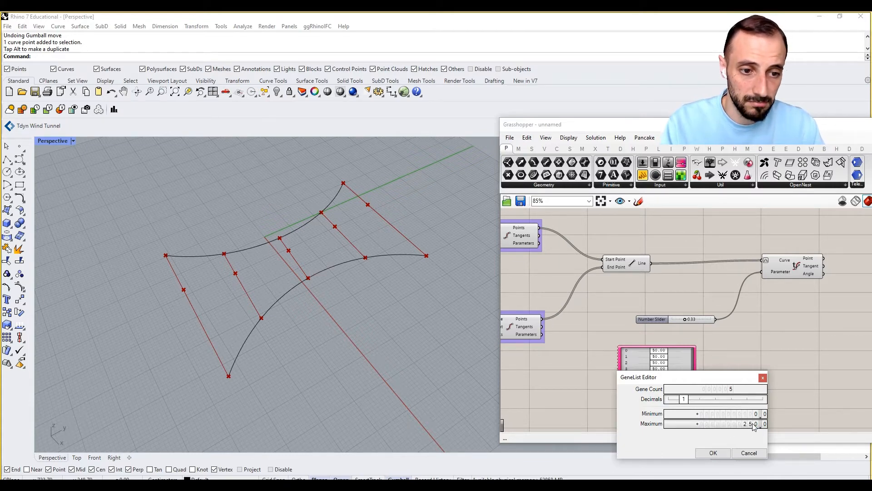
double_click(722, 418)
type("120")
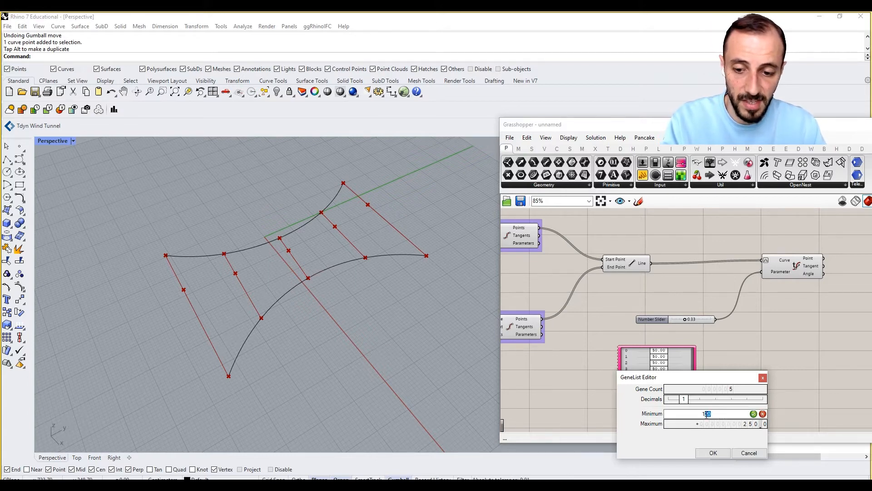
type("50")
left_click(753, 414)
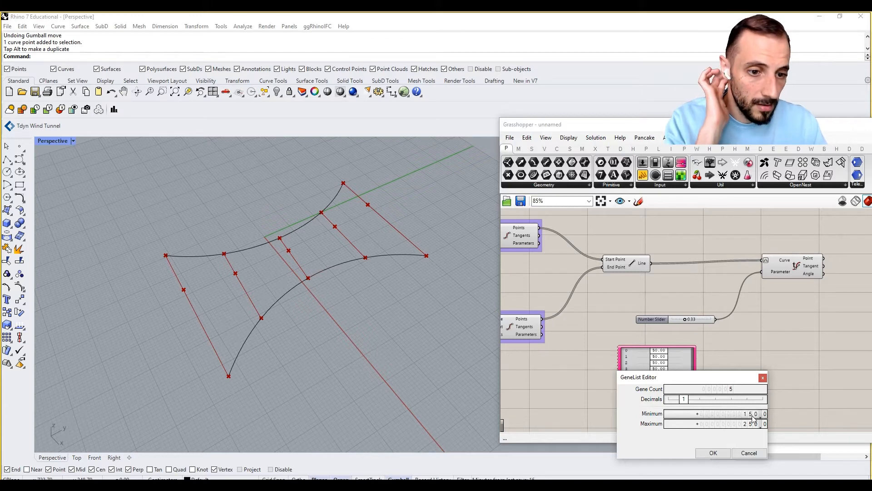
left_click(714, 453)
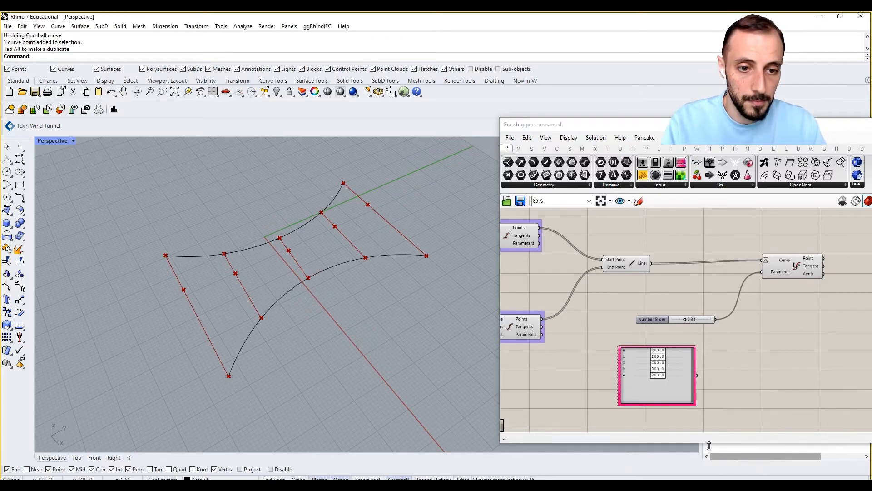
right_click(676, 370)
left_click(708, 418)
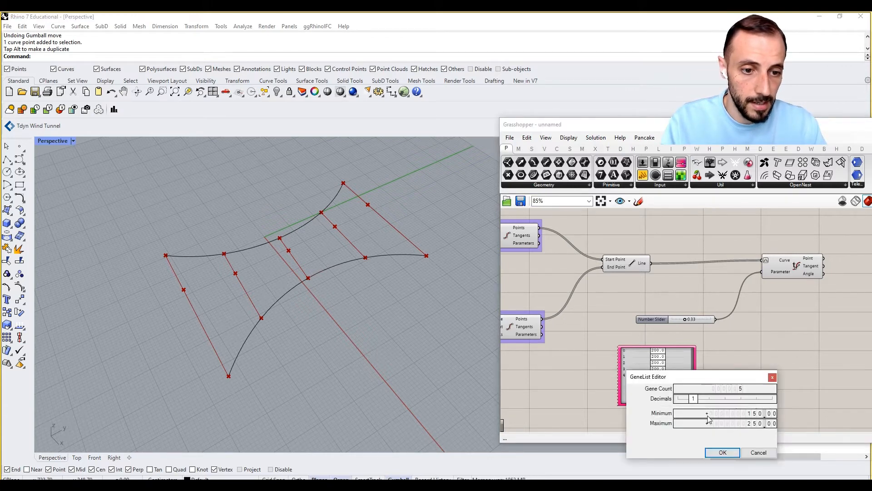
left_click(737, 452)
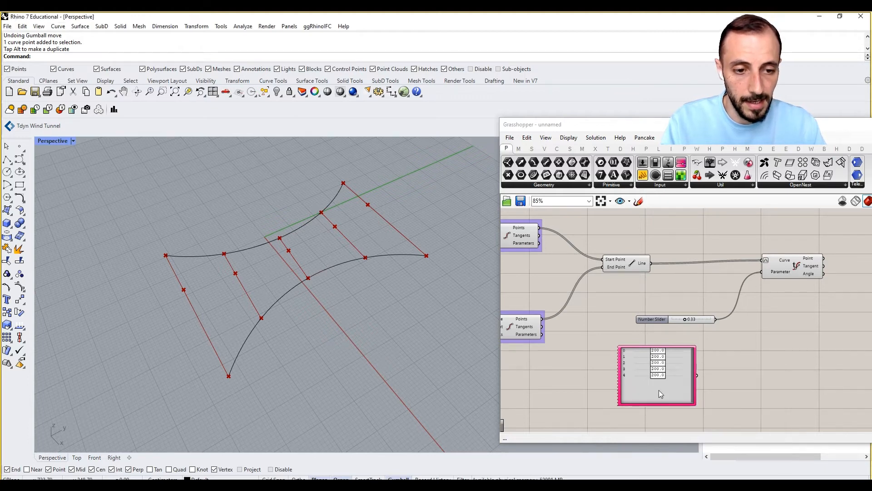
Step: Randomize the Gene Pool's values and move it below the Evaluate Curve component
right_click(666, 353)
left_click(702, 432)
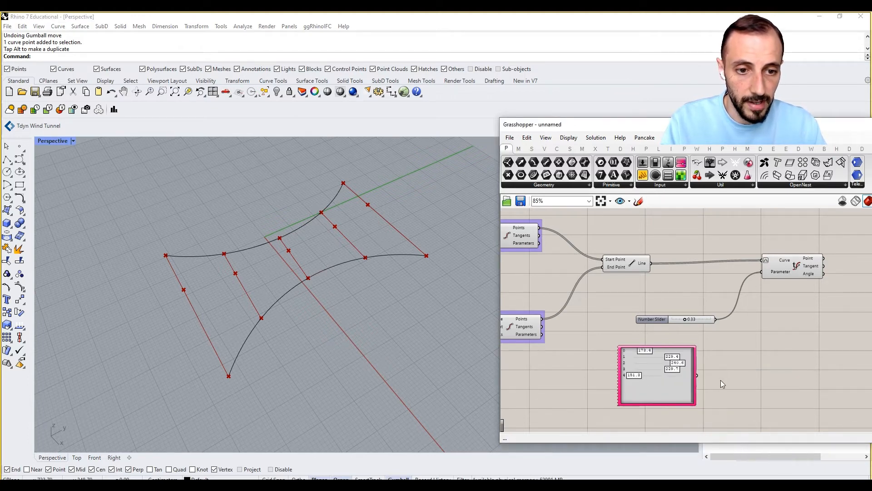
right_click_drag(711, 376, 667, 354)
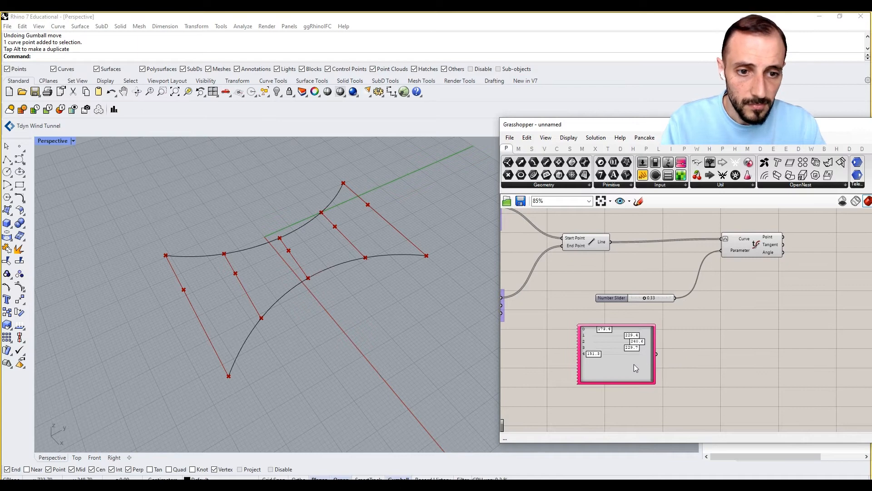
left_click_drag(634, 364, 783, 343)
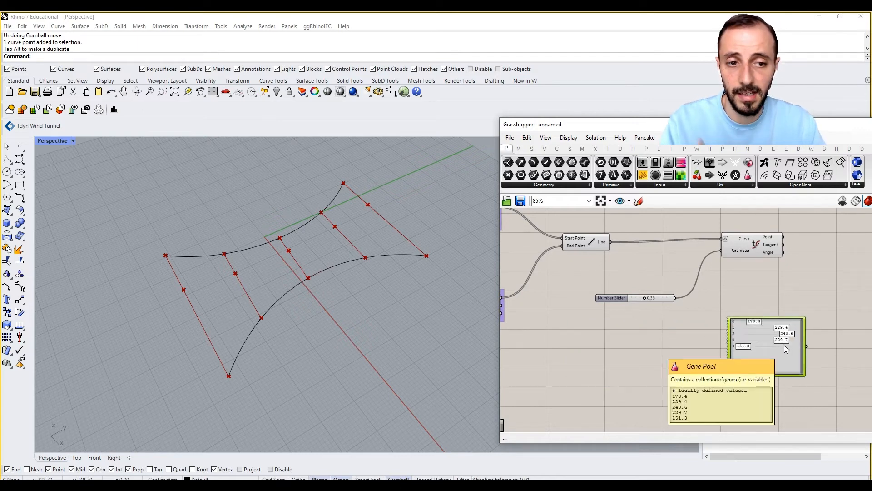
Step: Add a second Gene Pool component below the number slider
double_click(626, 349)
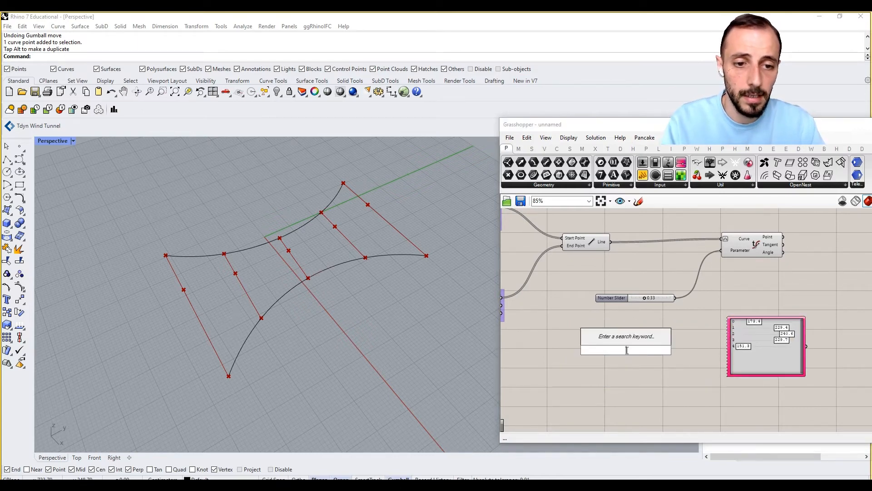
type("gene")
left_click(611, 328)
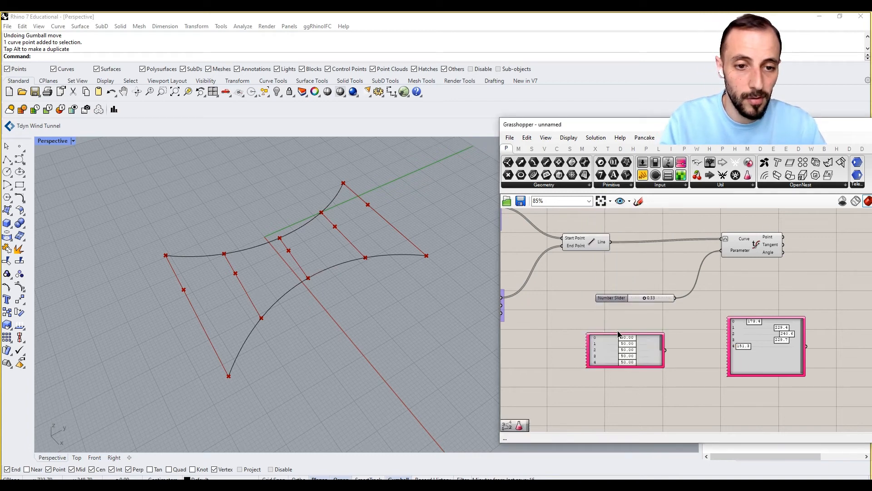
Step: In the new Gene Pool's settings, set the gene count to 5 and the maximum to 1.00, and apply them
right_click(638, 351)
left_click(665, 394)
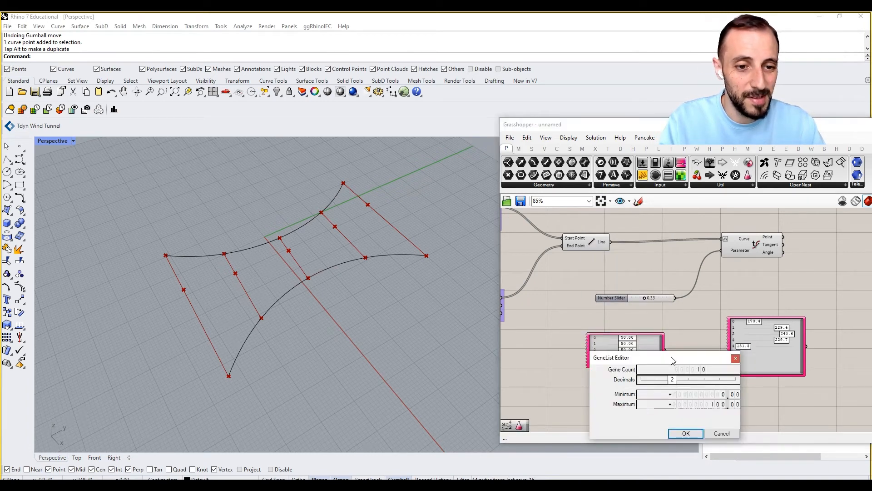
double_click(702, 370)
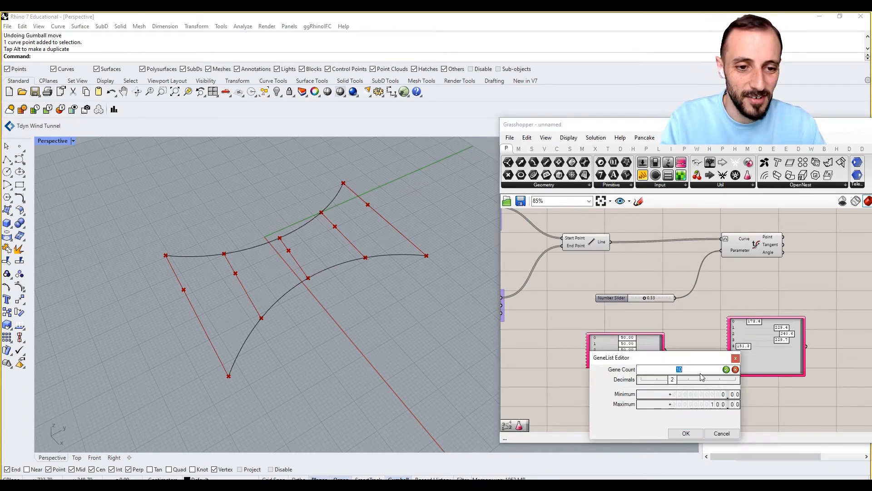
left_click(670, 381)
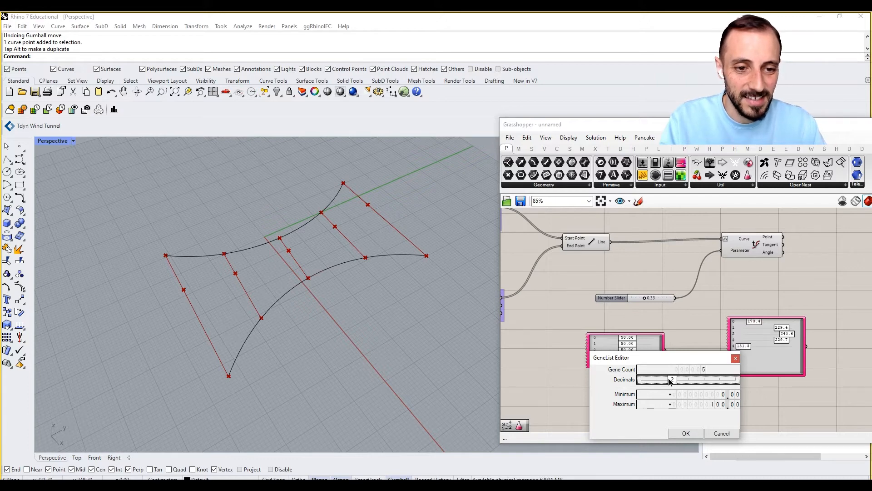
double_click(718, 406)
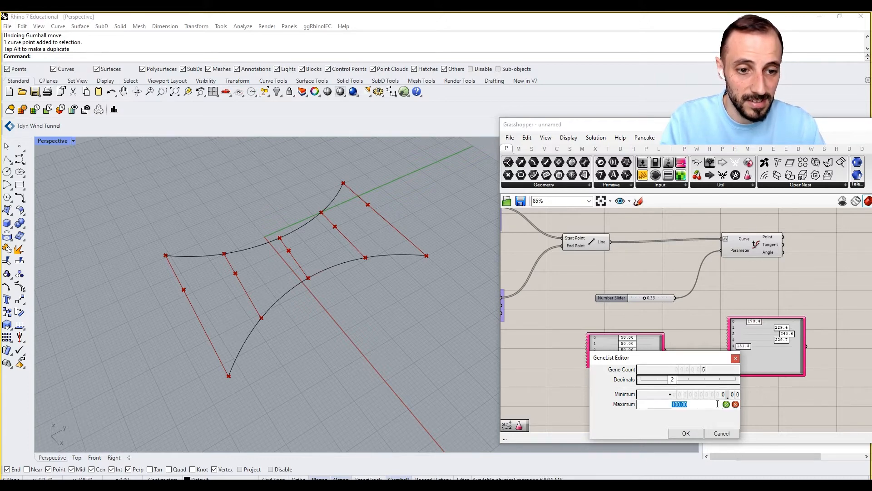
type("1.00")
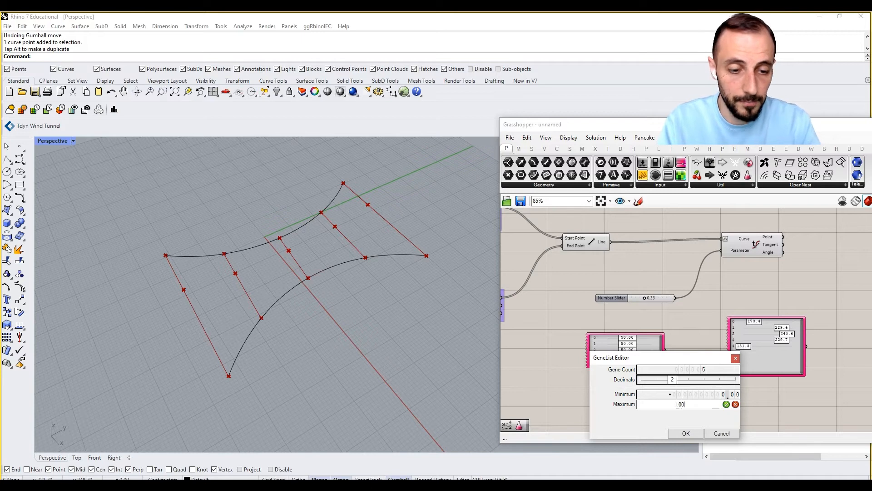
left_click(726, 404)
left_click(695, 435)
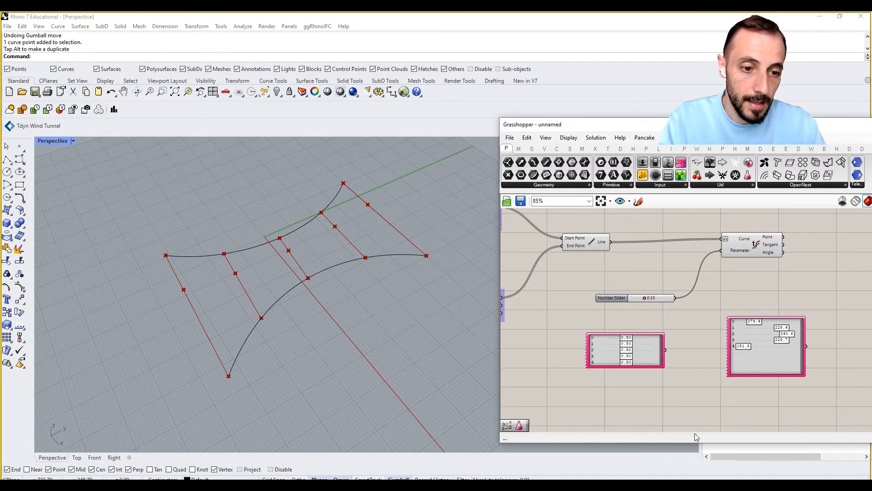
Step: Feed the new Gene Pool into the Evaluate Curve component's Parameter input and delete the replaced number slider
left_click_drag(666, 350, 723, 250)
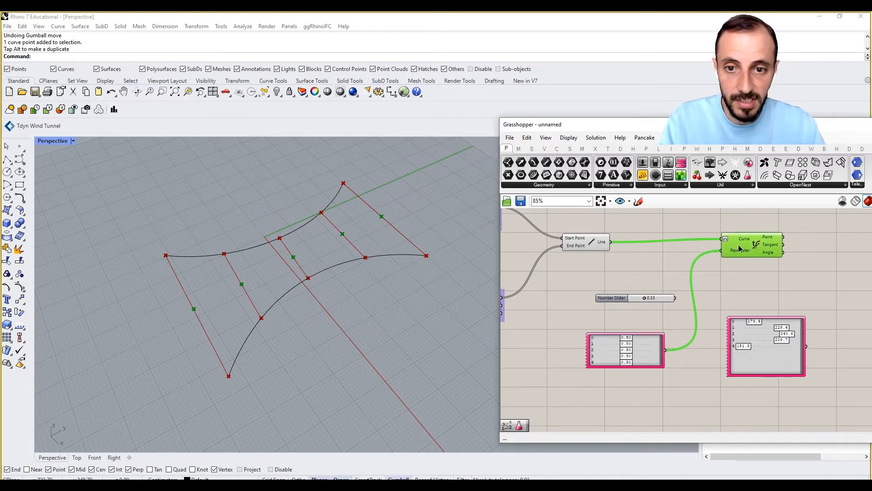
left_click(614, 298)
key("Delete")
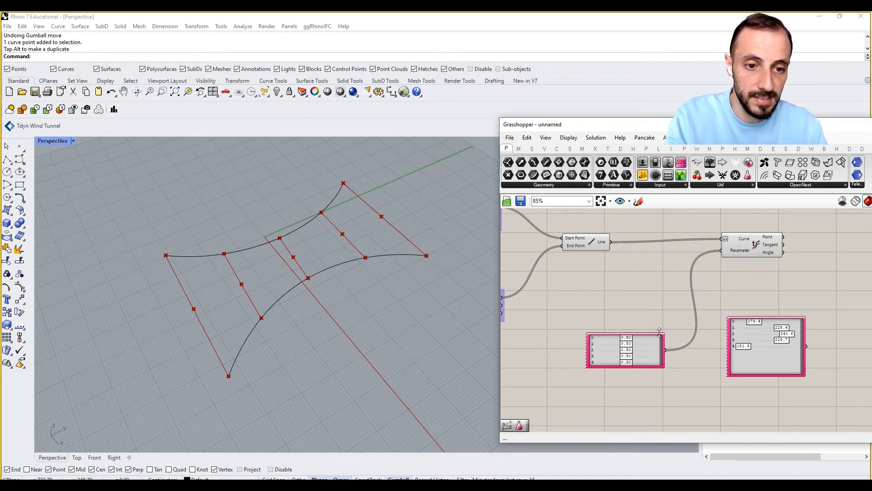
Step: Move the 150–250 Gene Pool farther along the canvas and place the parameter Gene Pool just before Evaluate Curve
left_click_drag(776, 352, 864, 348)
right_click_drag(733, 349, 693, 358)
left_click_drag(610, 366, 660, 292)
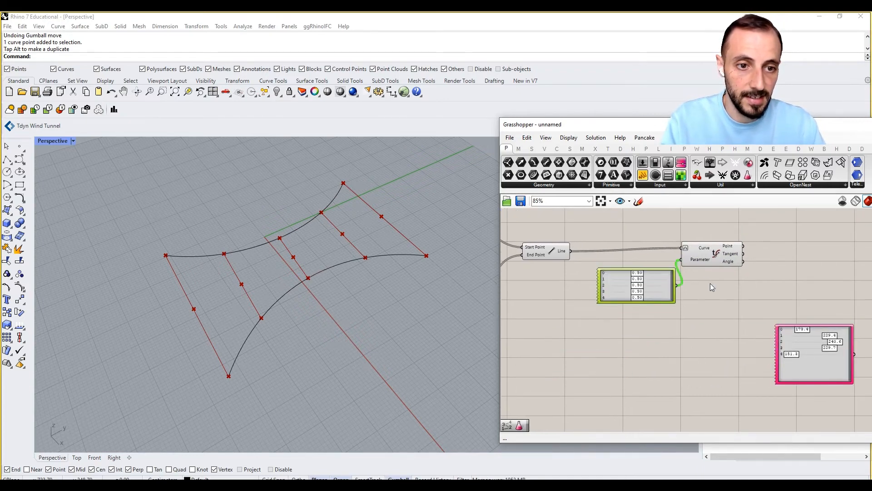
Step: Group the parameter Gene Pool with the Evaluate Curve component
left_click_drag(715, 291, 631, 227)
right_click(627, 221)
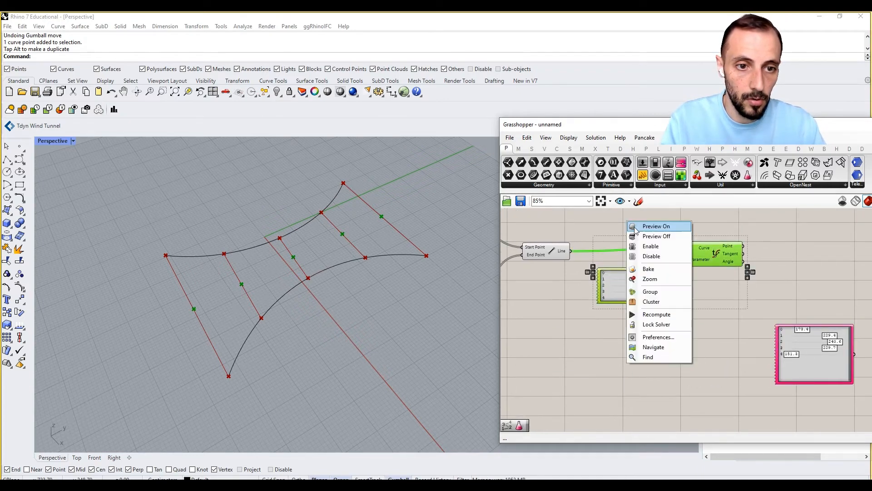
left_click(652, 293)
left_click(590, 338)
Step: Lower the parameter Gene Pool within its group and vary its gene values to shift the points along the lines
left_click_drag(613, 287, 608, 331)
scroll(615, 299, "up", 2)
scroll(607, 330, "down", 4)
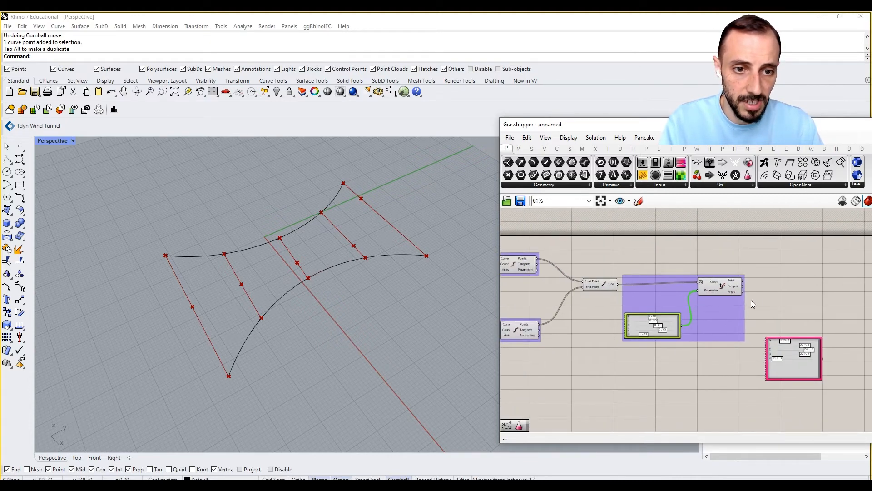
Step: Move the 150–250 Gene Pool slightly lower and add an Arc 3Pt component above it
left_click(790, 367)
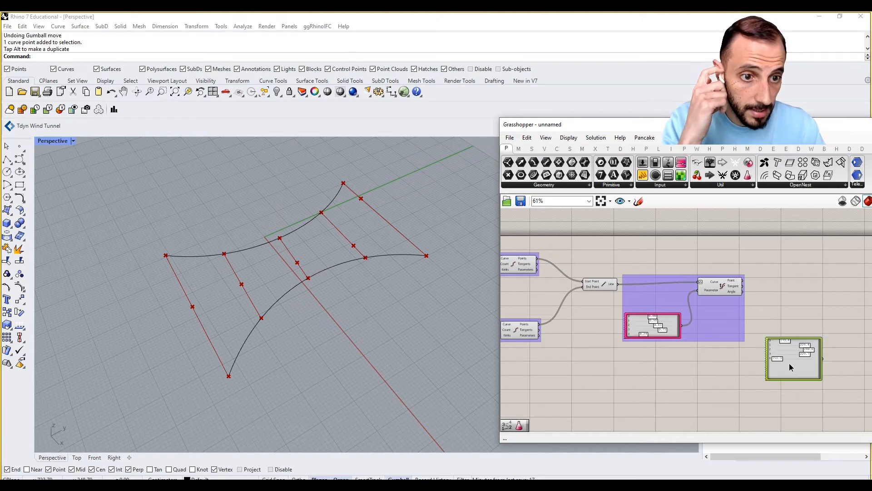
left_click_drag(791, 367, 778, 382)
double_click(791, 267)
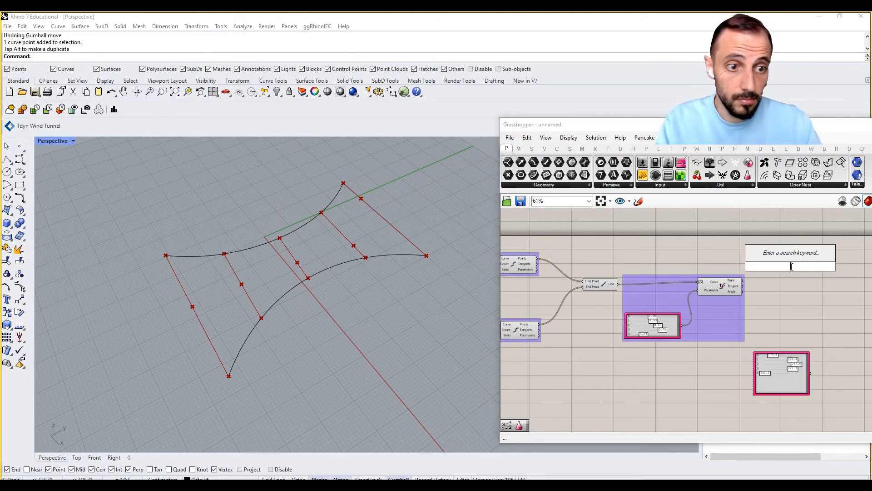
type("arc")
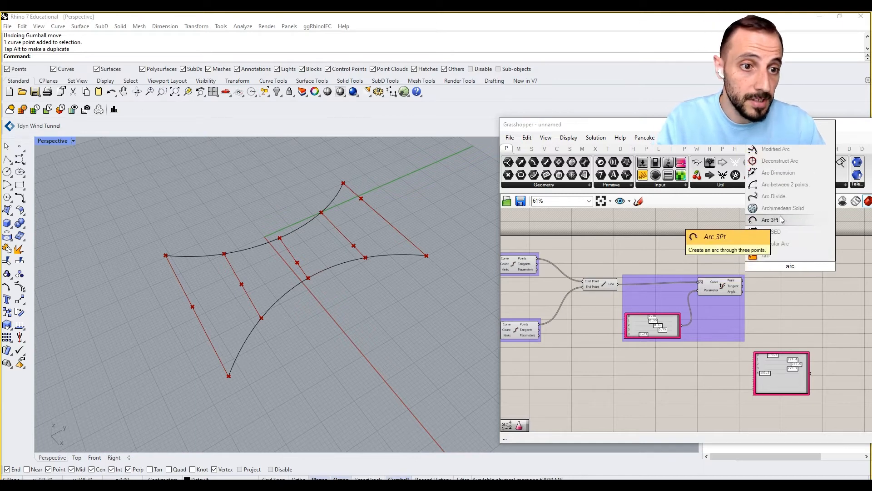
key("Return")
Step: Add Point parameters fed by the Points output of each Divide Curve component, chaining two of them for the lower one
double_click(679, 259)
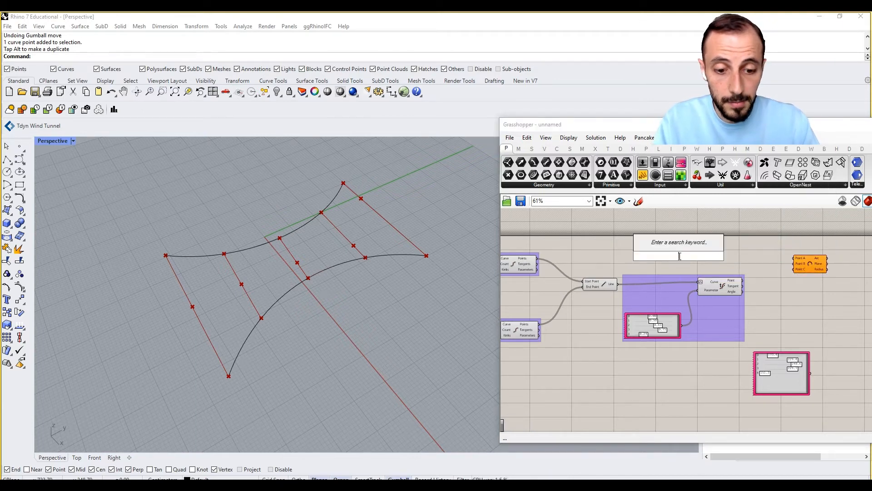
type("point")
key("Return")
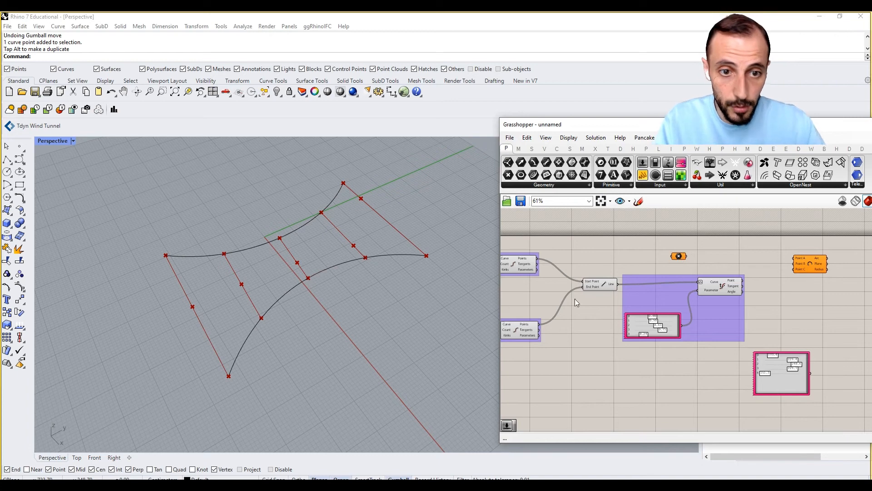
left_click_drag(537, 261, 670, 257)
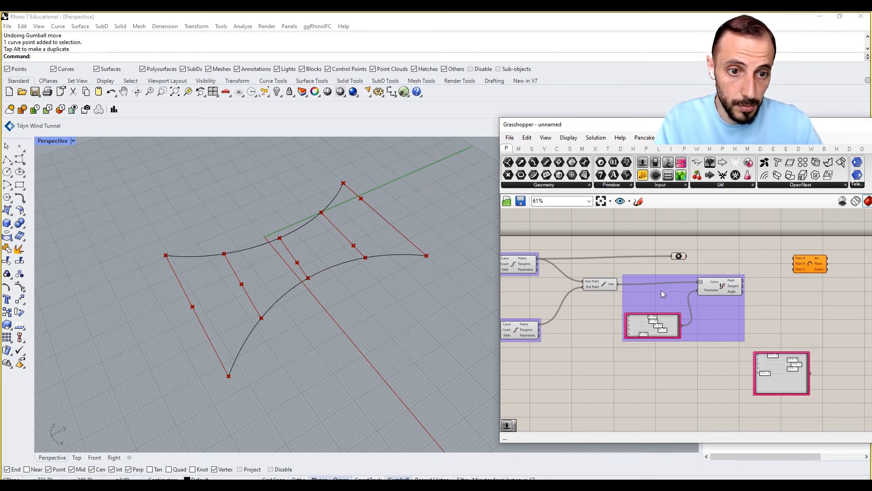
left_click_drag(677, 261, 574, 375, "alt")
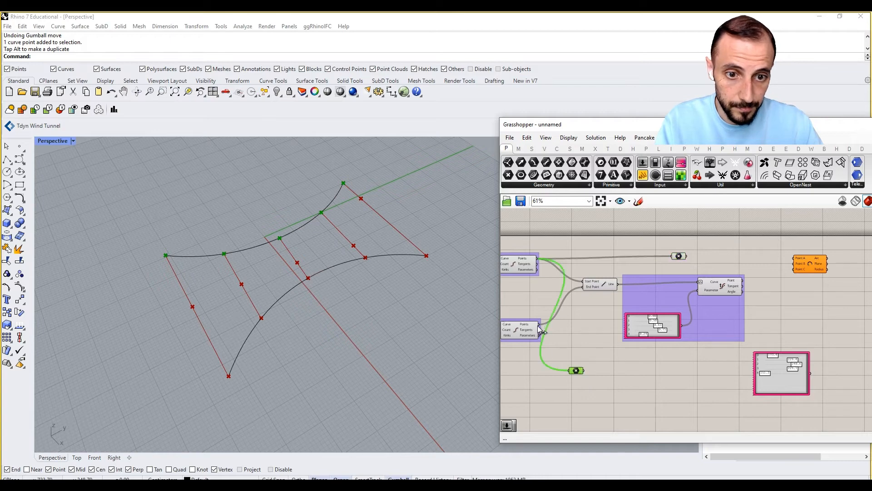
left_click_drag(540, 326, 697, 372)
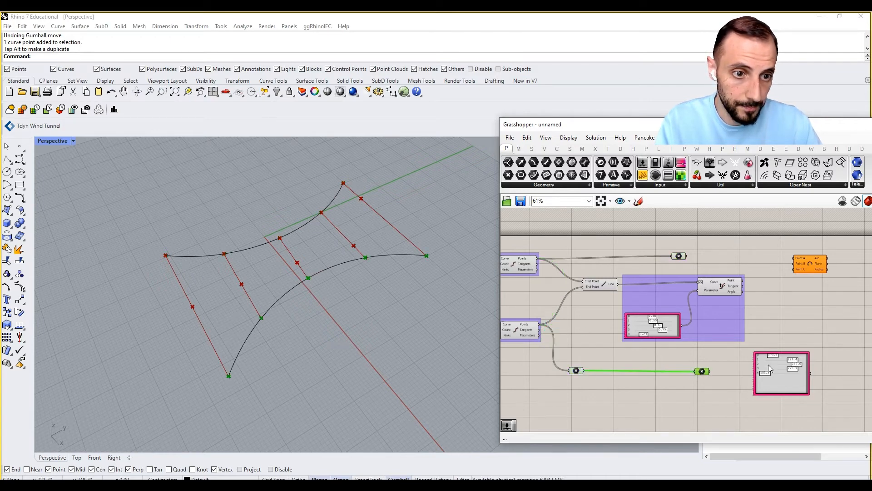
Step: Rearrange the 150–250 Gene Pool, Arc 3Pt, Evaluate Curve and upper Point components to make room for the arc wiring
left_click_drag(770, 369, 837, 395)
left_click_drag(811, 263, 811, 300)
left_click_drag(724, 286, 724, 310)
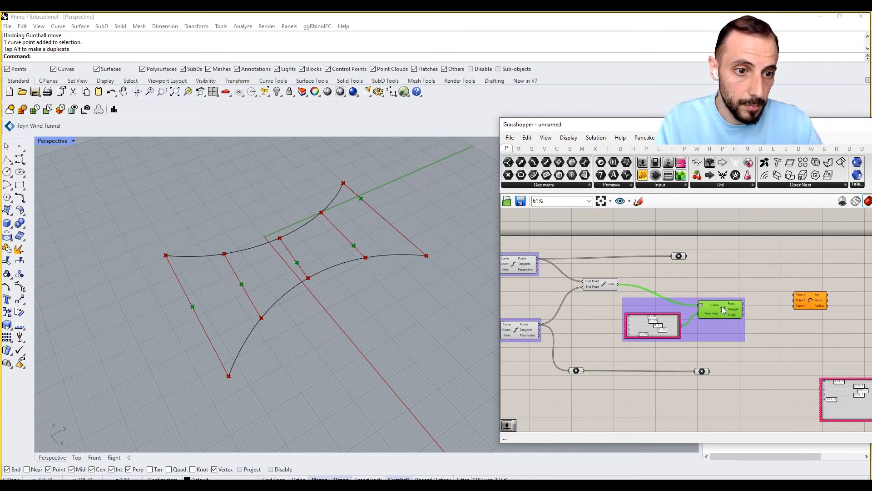
left_click_drag(681, 257, 736, 261)
Step: Connect the upper points to Point A, the evaluated points to Point B and the lower points to Point C of Arc 3Pt
left_click_drag(705, 371, 790, 316)
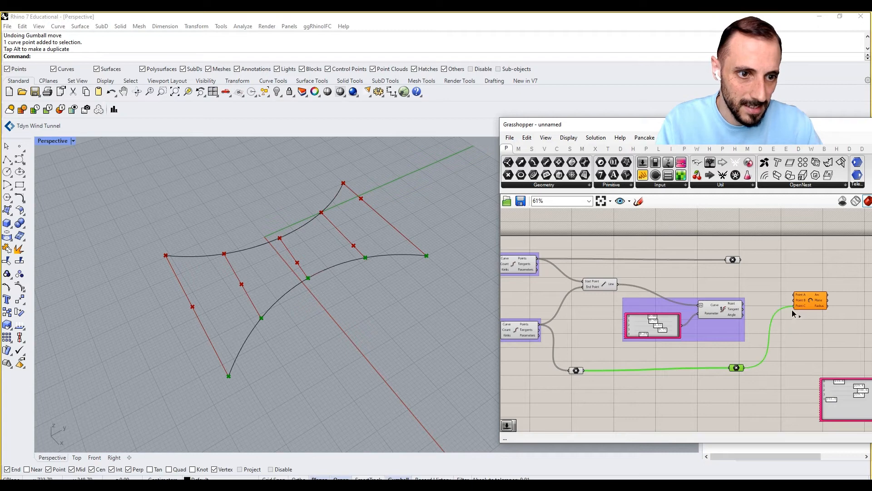
left_click_drag(741, 259, 795, 295)
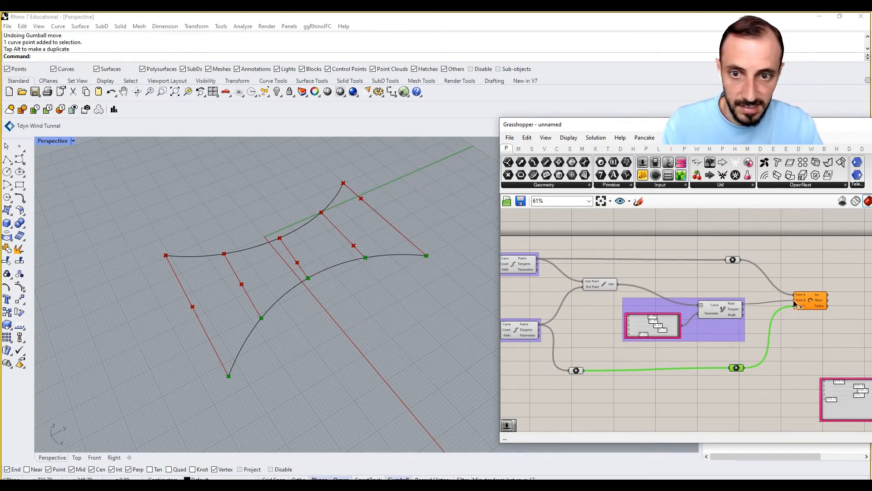
left_click_drag(794, 300, 794, 301)
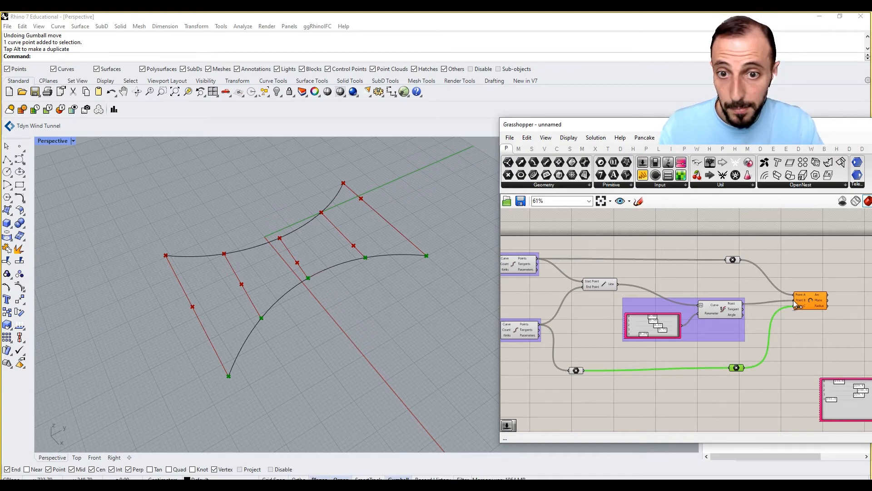
right_click_drag(785, 302, 698, 295)
left_click_drag(718, 296, 800, 301)
left_click(683, 314)
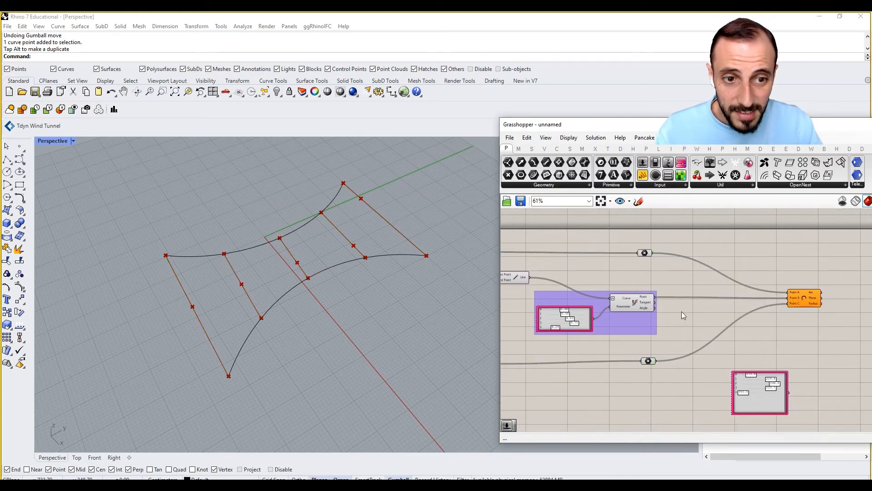
Step: Add a Move component between the Evaluate Curve and Arc 3Pt components
scroll(623, 304, "up", 2)
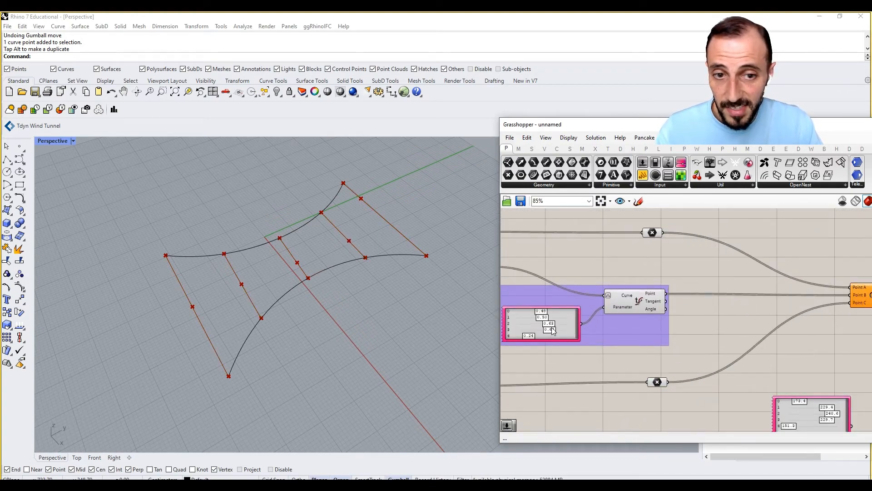
right_click_drag(793, 329, 727, 327)
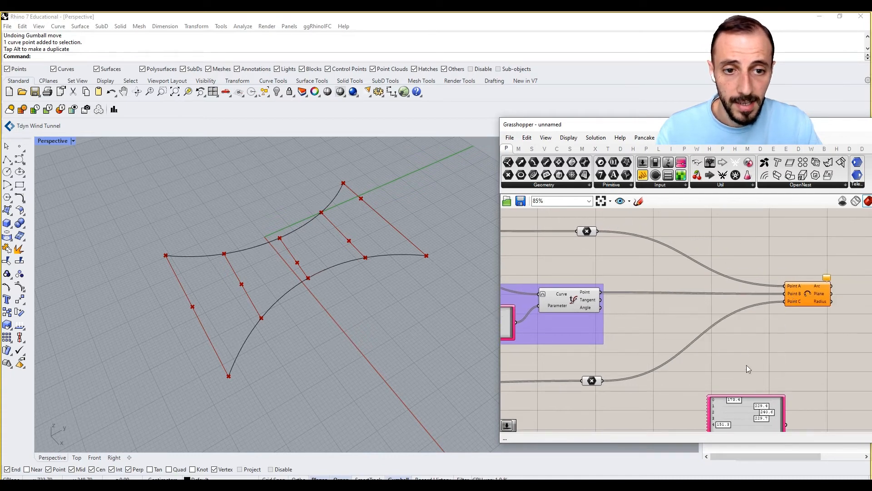
double_click(651, 320)
type("move")
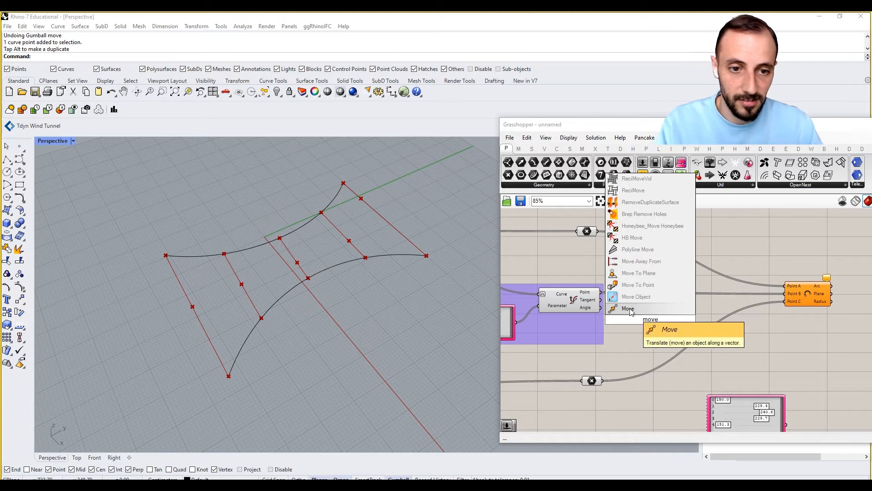
left_click(629, 308)
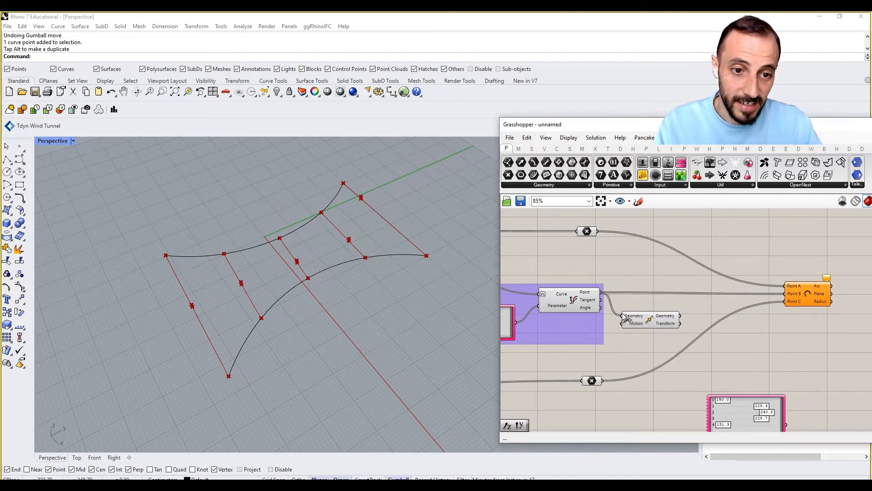
Step: Make room by shifting the Move component and add a Unit Z vector component near its Motion input
left_click_drag(626, 318, 682, 309)
double_click(642, 344)
type("z")
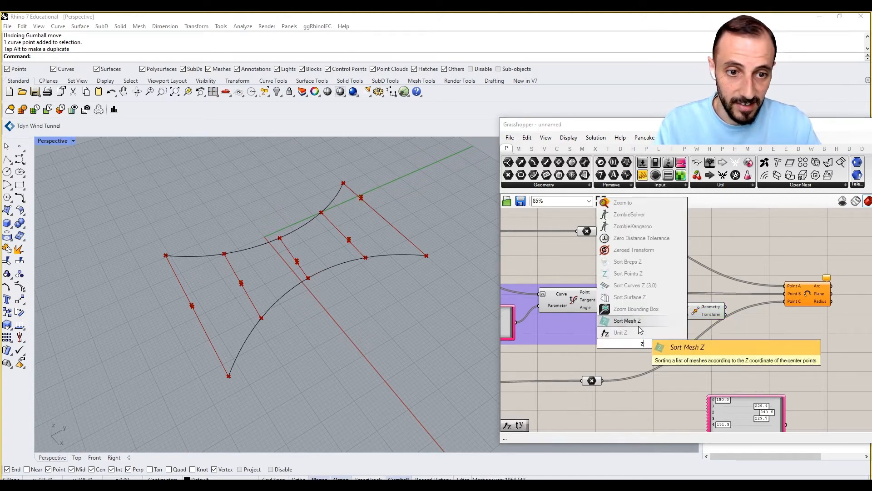
left_click(641, 332)
Step: Connect the 150–250 Gene Pool to Unit Z's Factor and the unit vector to the Move component's Motion
left_click_drag(733, 408, 665, 376)
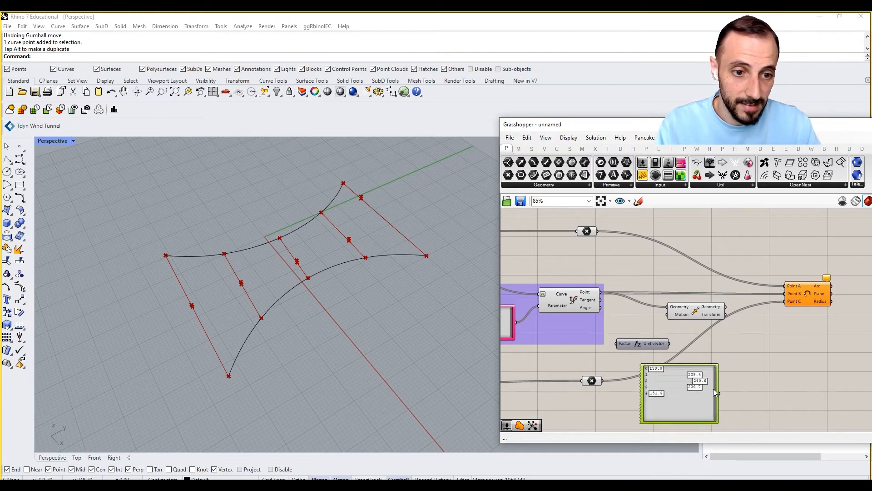
left_click_drag(720, 393, 626, 348)
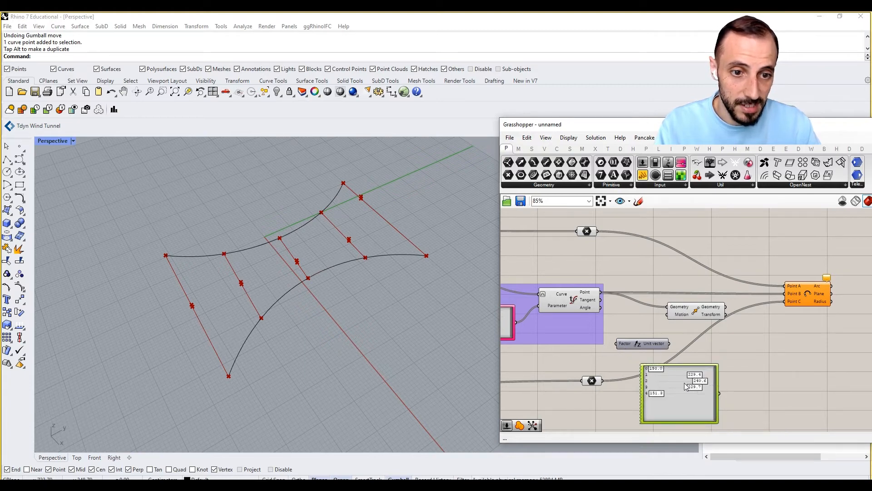
left_click_drag(721, 393, 627, 350)
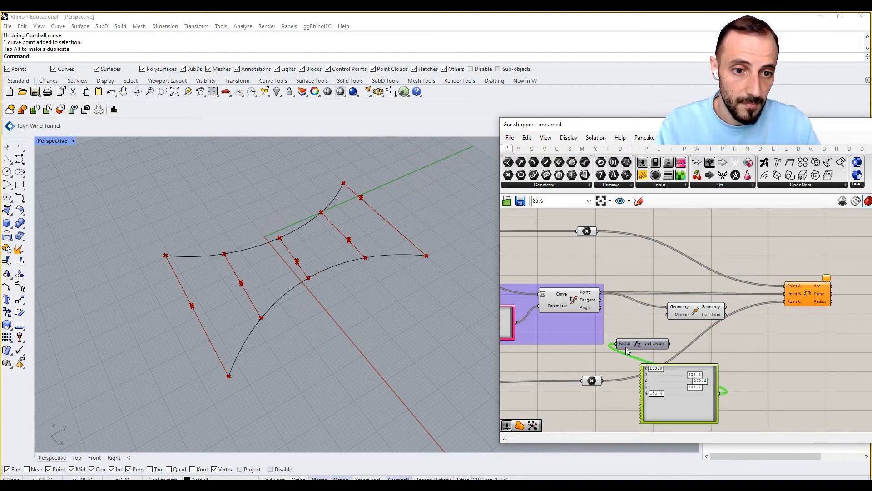
left_click_drag(686, 316, 740, 316)
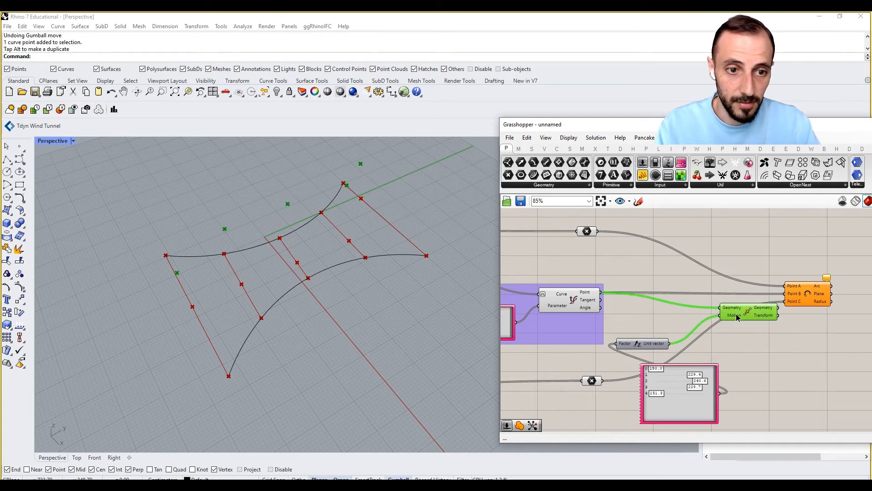
Step: Spread out the Arc 3Pt, Move, Unit Z and 150–250 Gene Pool components so they follow in order after Evaluate Curve
right_click_drag(801, 310, 671, 293)
left_click_drag(667, 285, 800, 289)
right_click_drag(587, 325, 727, 328)
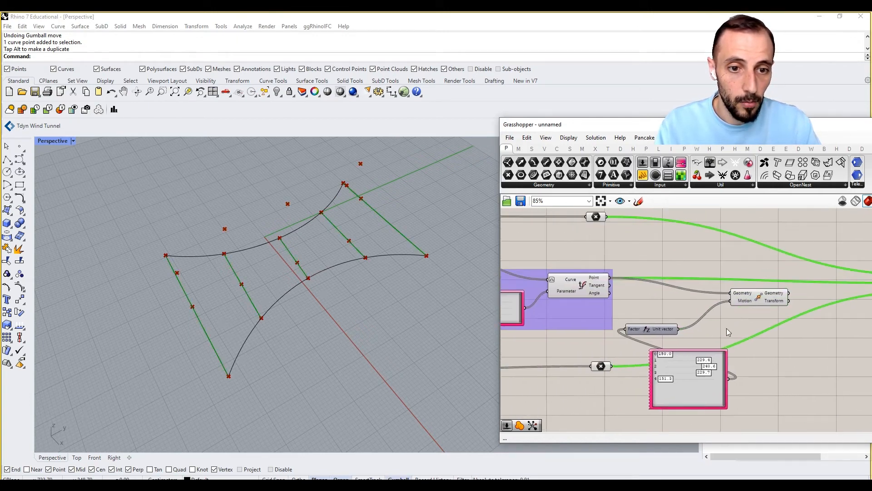
left_click_drag(760, 305, 837, 303)
left_click_drag(643, 329, 737, 303)
left_click_drag(700, 393, 680, 334)
right_click_drag(749, 328, 704, 332)
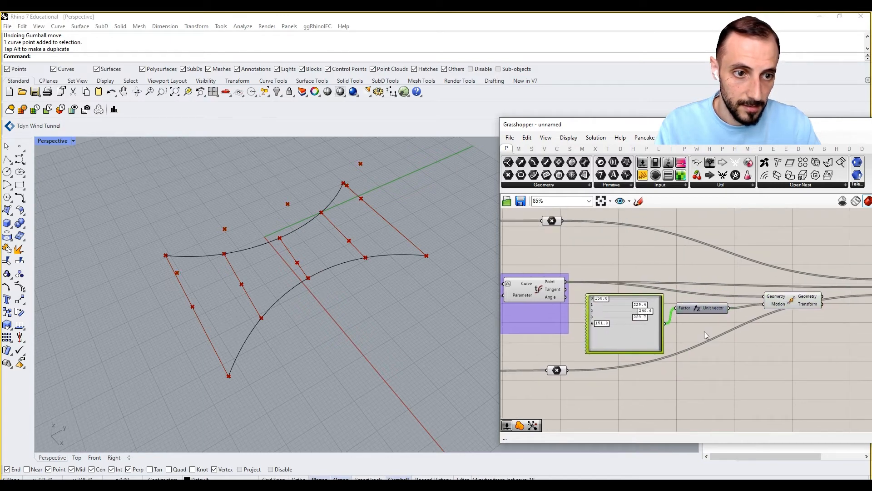
left_click_drag(779, 306, 788, 319)
left_click_drag(708, 310, 709, 331)
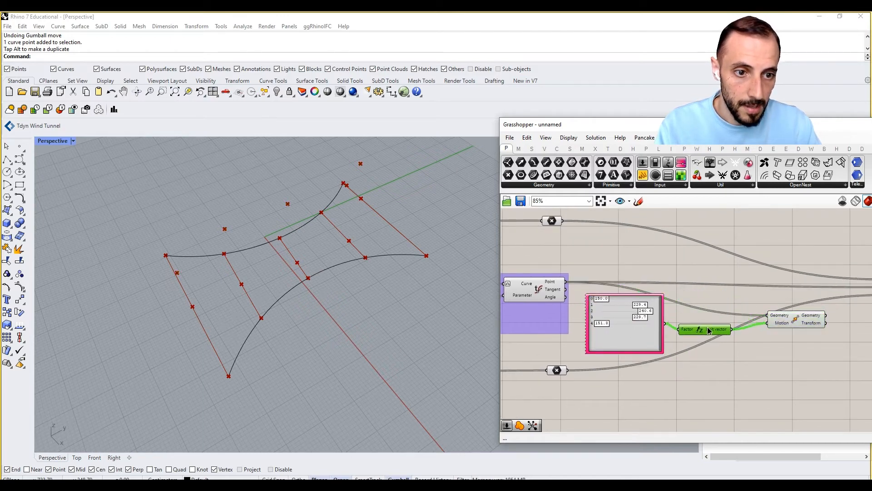
Step: Duplicate the lower Point parameter and route the lower points through the copy into Point C of Arc 3Pt
left_click_drag(558, 370, 790, 365, "alt")
right_click_drag(629, 365, 605, 364)
left_click_drag(543, 369, 848, 294)
Step: Tidy the Move component's position and group it with the 150–250 Gene Pool and Unit Z
left_click_drag(761, 325, 761, 307)
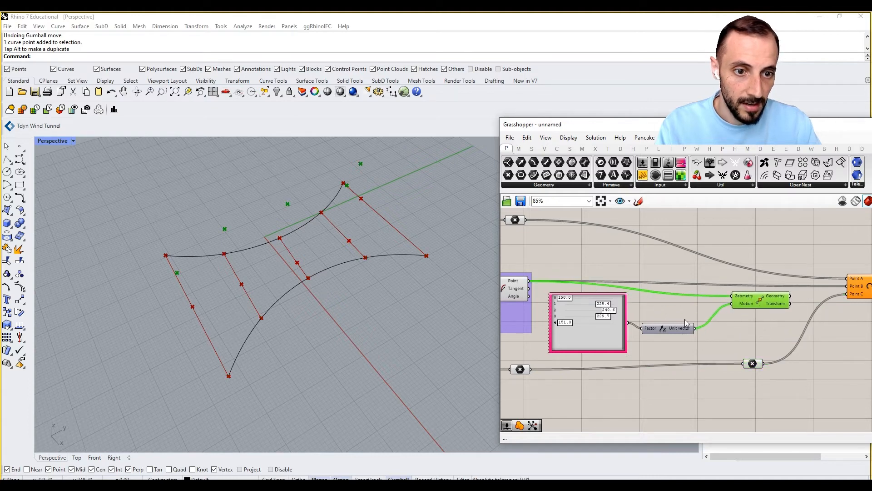
left_click_drag(791, 275, 547, 359)
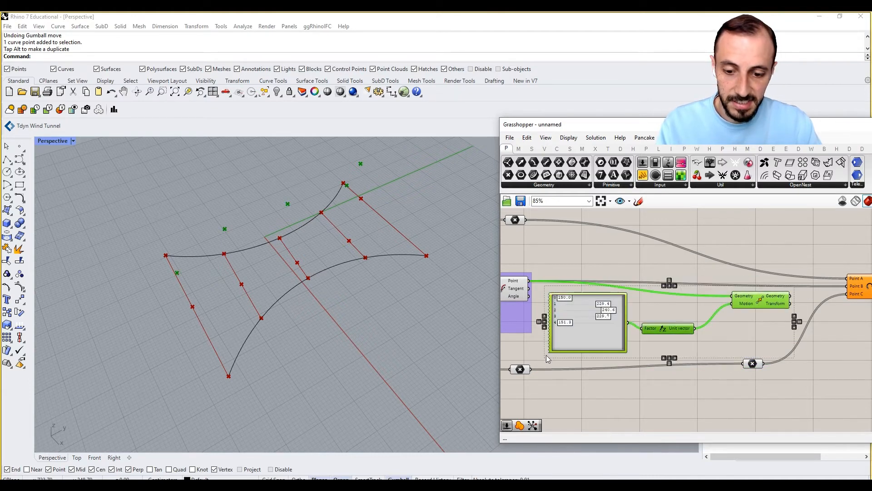
key("ctrl+g")
right_click_drag(684, 333, 667, 337)
left_click(716, 259)
Step: Shift Arc 3Pt further along and place the upper Point parameter above the new group
right_click_drag(796, 318, 787, 314)
left_click_drag(833, 286, 847, 289)
scroll(770, 279, "down", 3)
left_click(714, 250)
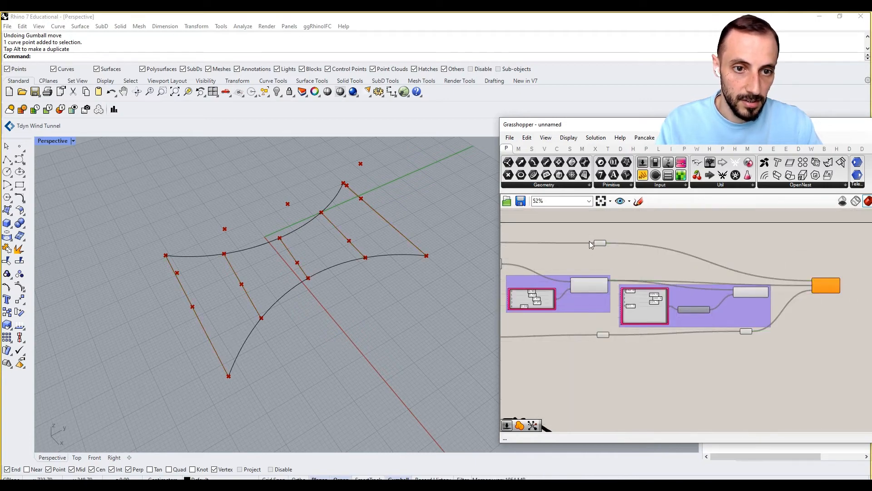
left_click_drag(599, 243, 688, 247)
Step: Connect the Move component's Geometry output to Point B of Arc 3Pt, replacing the unmoved points, and view the arches
scroll(771, 306, "up", 3)
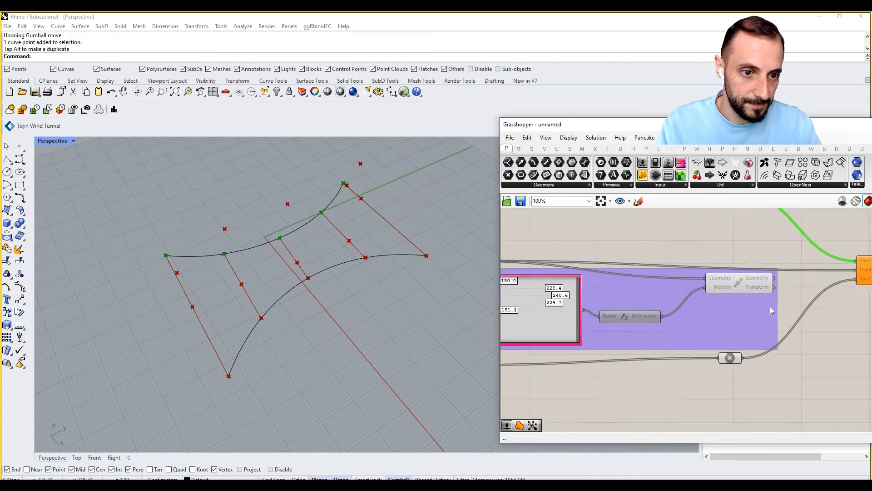
right_click_drag(771, 306, 667, 310)
left_click_drag(754, 275, 755, 276)
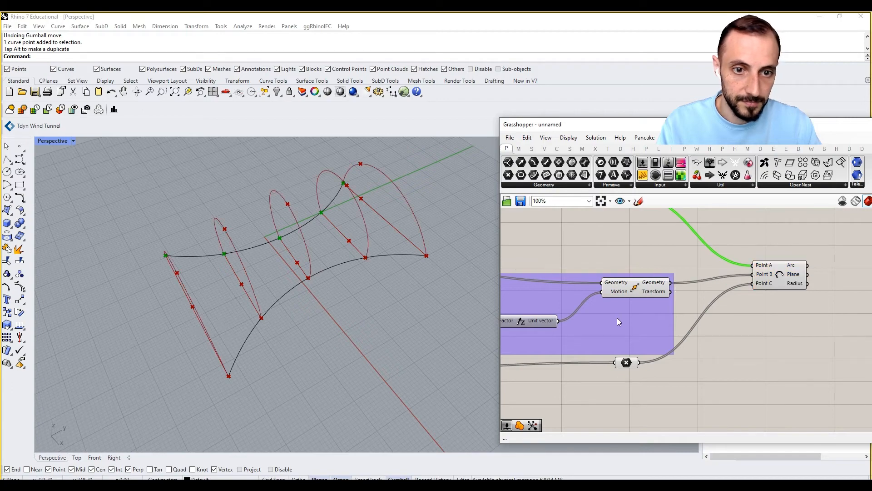
left_click_drag(617, 316, 620, 304)
right_click_drag(617, 298, 640, 286)
right_click_drag(561, 317, 711, 282)
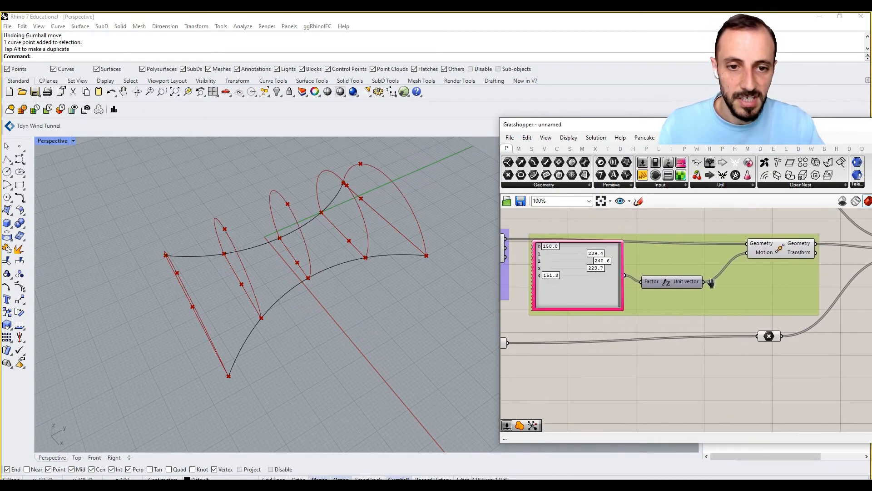
right_click_drag(460, 299, 243, 273)
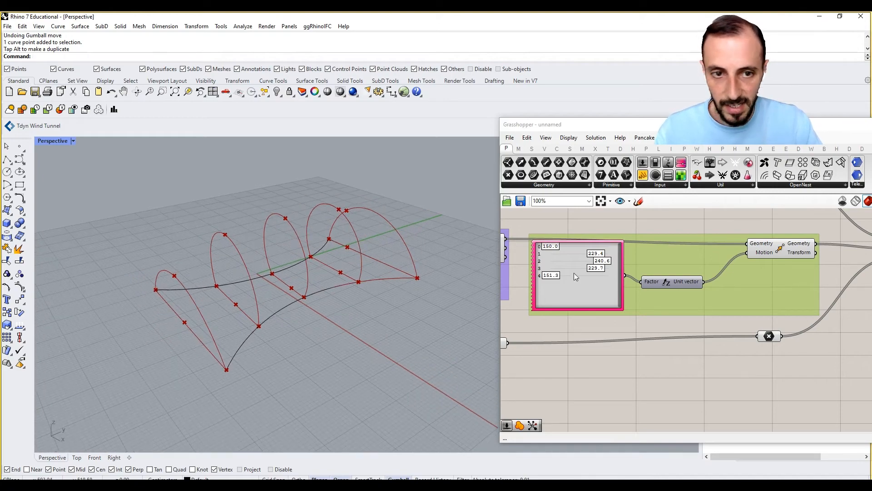
Step: Slightly adjust the first value in the Gene Pool that drives the Evaluate Curve parameter
right_click_drag(555, 266, 807, 305)
scroll(645, 304, "up", 1)
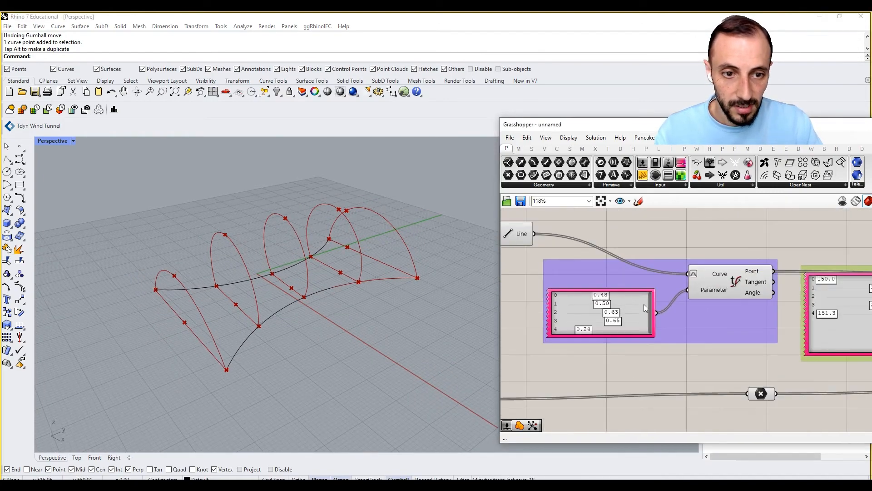
mouse_move(601, 297)
left_mouse_down()
mouse_move(631, 309)
mouse_move(564, 293)
mouse_move(599, 304)
left_mouse_up()
Step: Set the arch height Gene Pool values to 250.0, 174.4, 150.0, 179.5 and 250.0
right_click_drag(814, 318, 670, 312)
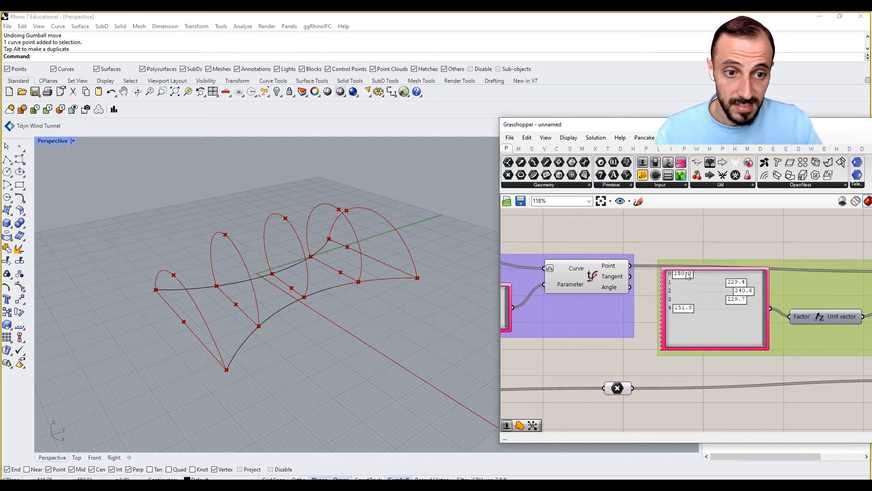
left_click_drag(691, 274, 758, 279)
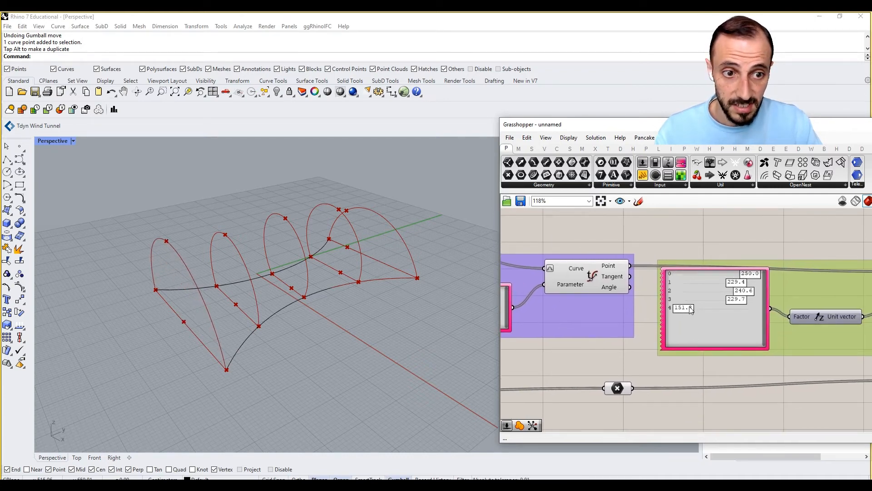
left_click_drag(691, 309, 789, 320)
left_click_drag(740, 303, 677, 295)
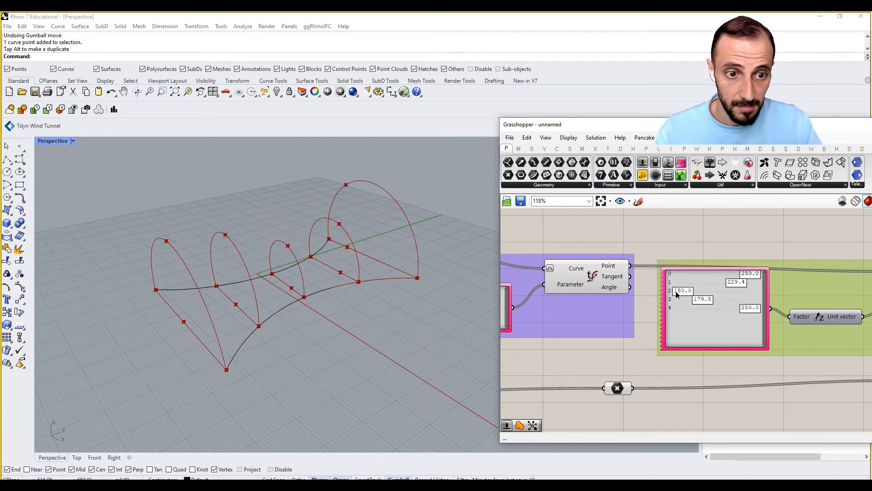
left_click_drag(735, 285, 699, 283)
Step: Compare the arches with the pavilion diagrams on the evolo reference page in the browser, and return to Rhino
right_click_drag(386, 228, 322, 222)
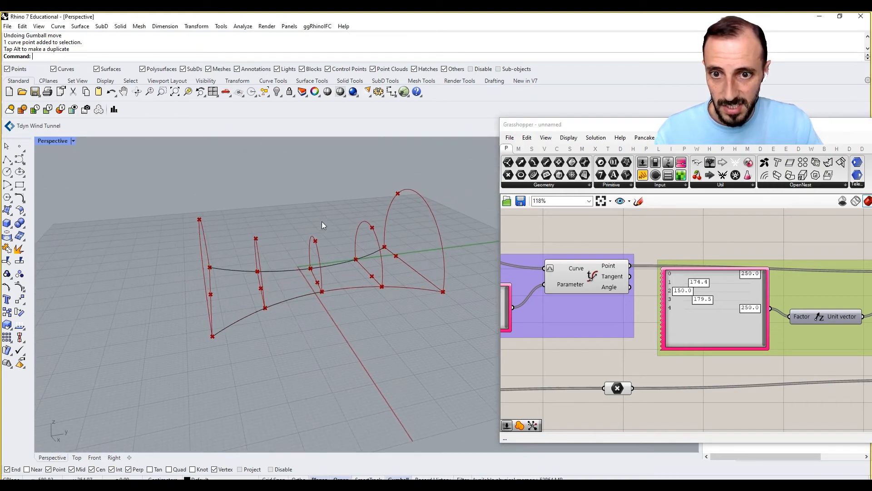
left_click(234, 450)
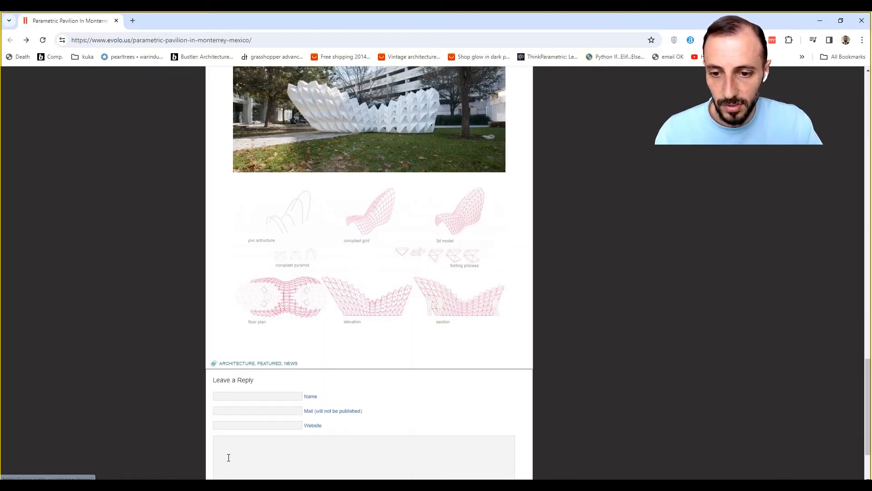
left_click(224, 475)
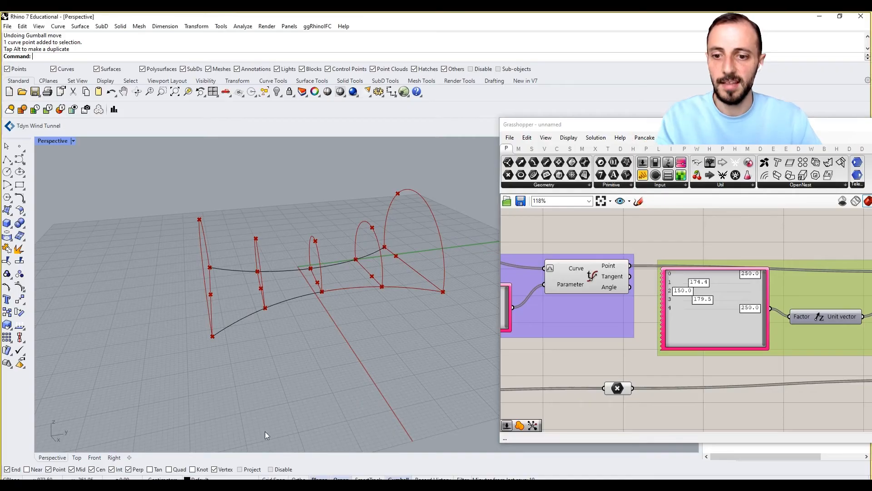
Step: Reposition Arc 3Pt so its Point B input lines up with the Move component's Geometry output
right_click_drag(601, 283, 616, 279)
scroll(636, 284, "down", 2)
right_click_drag(765, 312, 685, 315)
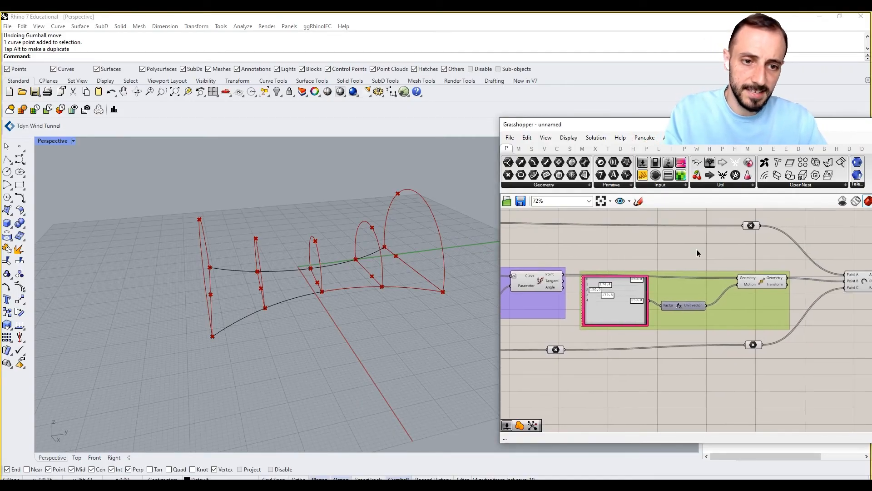
left_click(696, 249)
right_click_drag(851, 289, 758, 294)
left_click(775, 276)
left_click(767, 285)
left_click_drag(775, 279, 779, 276)
Step: Add an Interpolate curve component below Arc 3Pt
right_click_drag(776, 306, 746, 339)
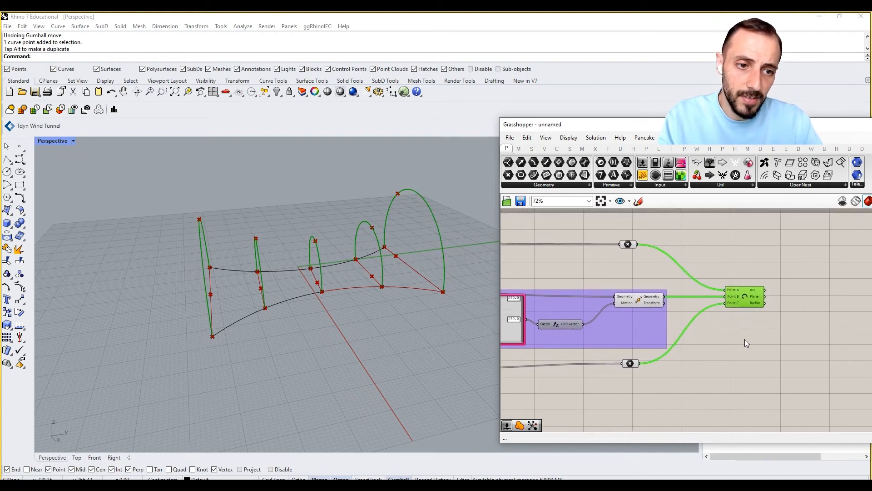
double_click(745, 339)
type("inter")
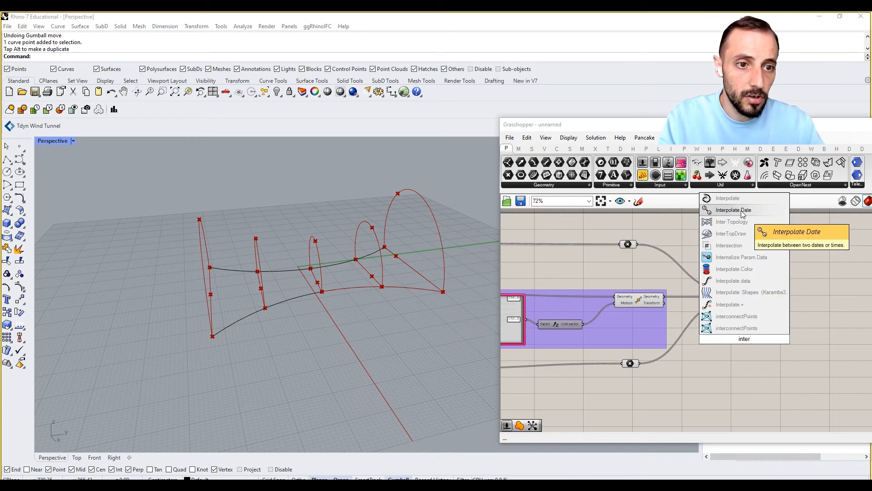
left_click(729, 198)
Step: Add a Graft Tree component next to the upper Point parameter
left_click_drag(638, 244, 696, 241)
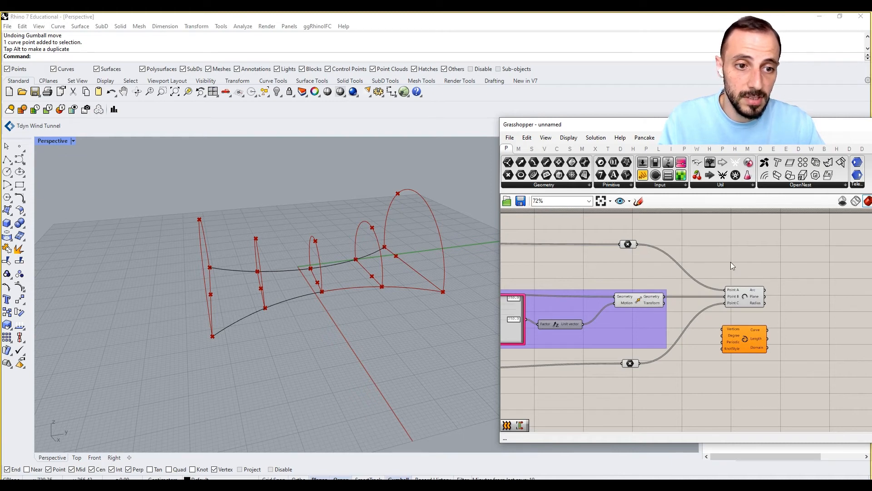
mouse_move(743, 312)
right_mouse_down()
mouse_move(742, 326)
mouse_move(739, 316)
right_mouse_up()
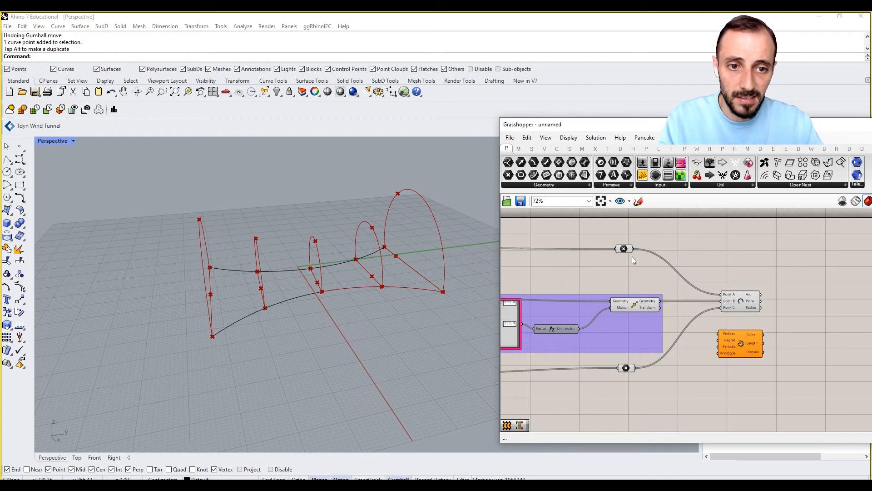
double_click(686, 245)
type("graft")
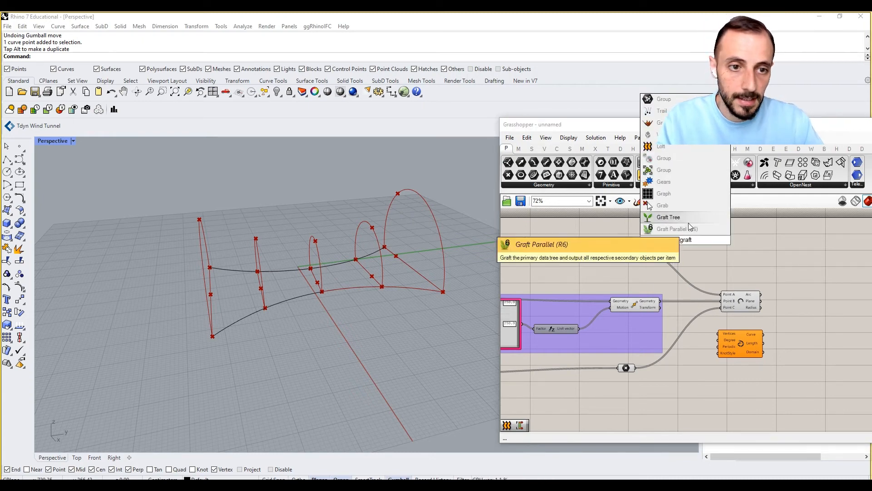
left_click(668, 218)
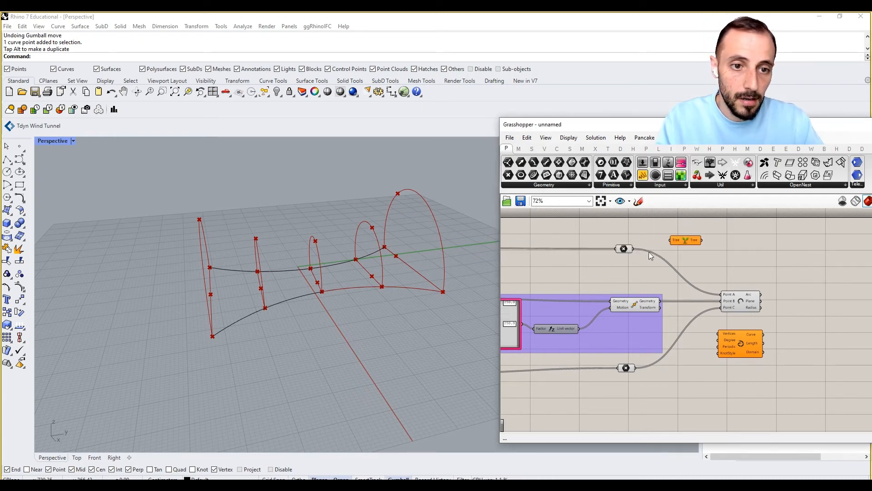
Step: Try feeding the ungrafted upper points directly into the Vertices of Interpolate and examine the resulting curve
left_click_drag(632, 249, 720, 335)
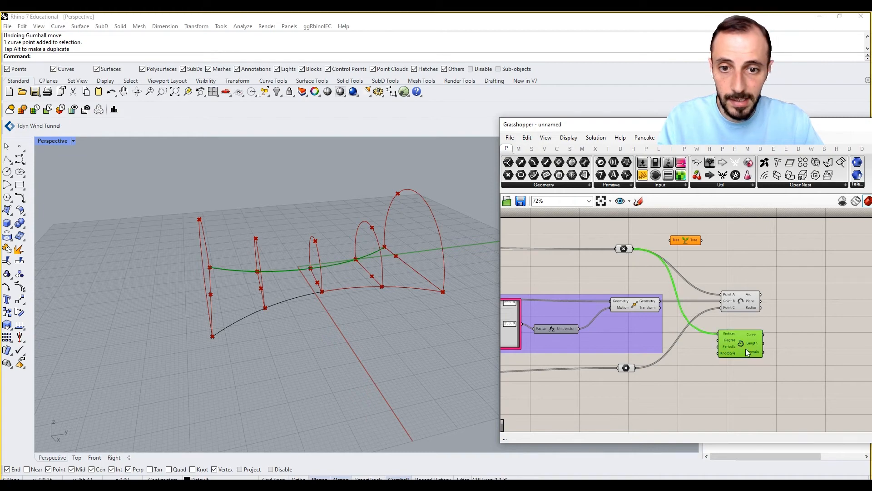
right_click_drag(314, 250, 309, 277)
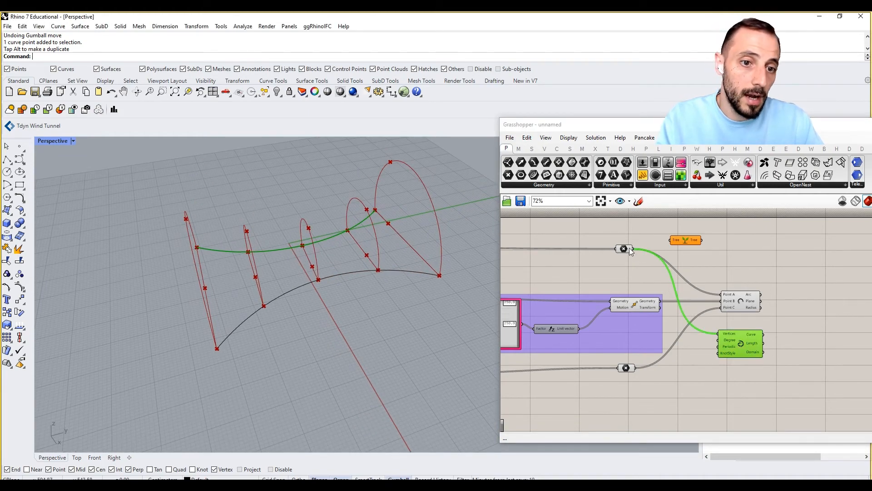
Step: Graft the upper, lower and moved points separately, using a Graft Tree component for each set
left_click_drag(631, 249, 654, 370)
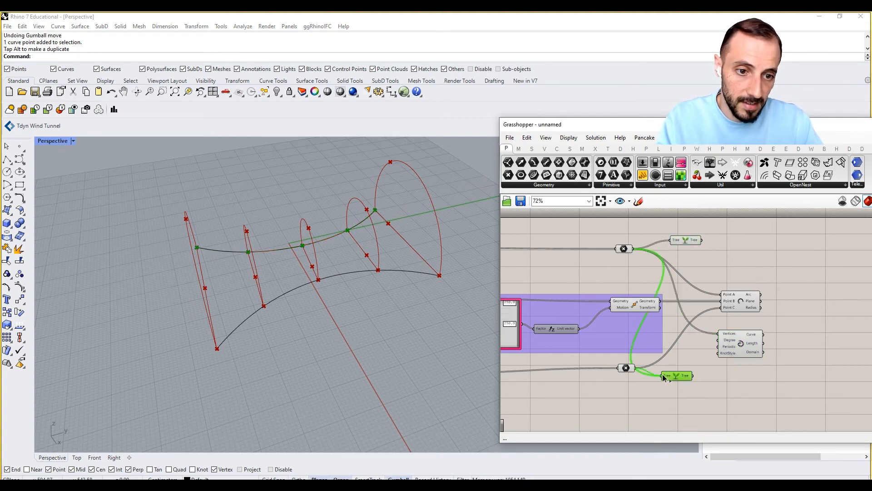
left_click_drag(743, 353, 757, 353)
right_click_drag(689, 366, 700, 351)
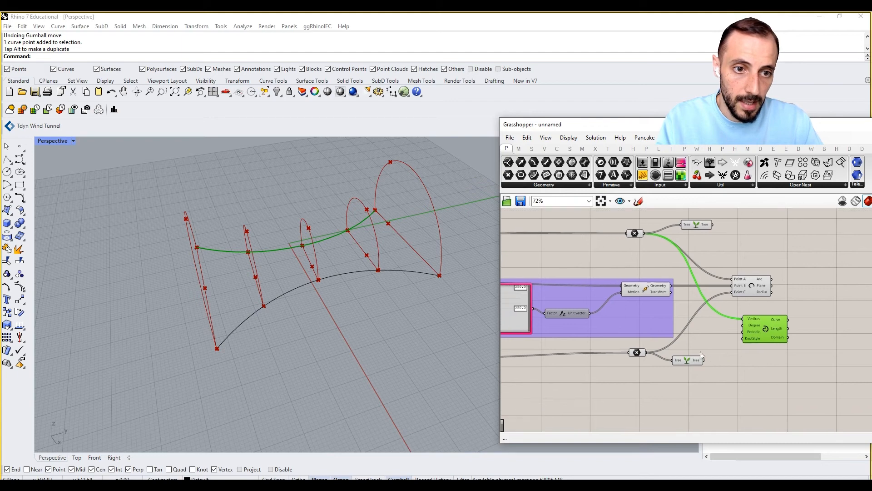
left_click(688, 358)
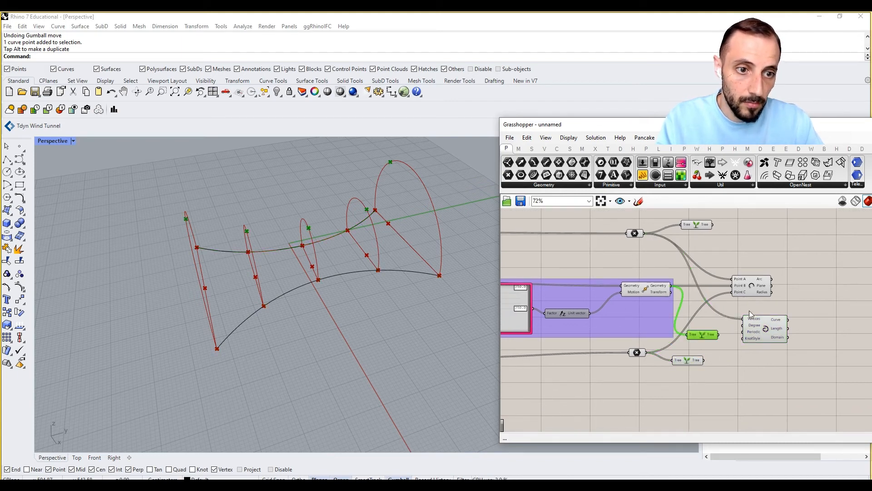
Step: Connect all three grafted point sets to Interpolate's Vertices, lower that component on the canvas and inspect the curves
left_click_drag(746, 319, 741, 320)
left_click_drag(704, 361, 764, 359, "shift")
left_click(764, 322)
right_click_drag(337, 313, 265, 305)
scroll(282, 252, "up", 3)
right_click_drag(282, 252, 355, 184)
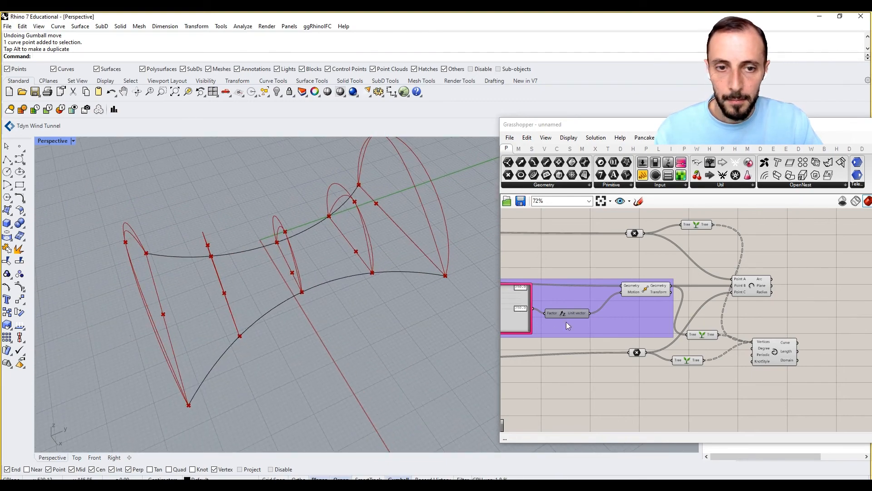
Step: Move the three-point arc and Interpolate components farther along the canvas and rearrange the three Graft Tree components before Interpolate
left_click_drag(745, 293, 800, 298)
scroll(772, 309, "down", 2)
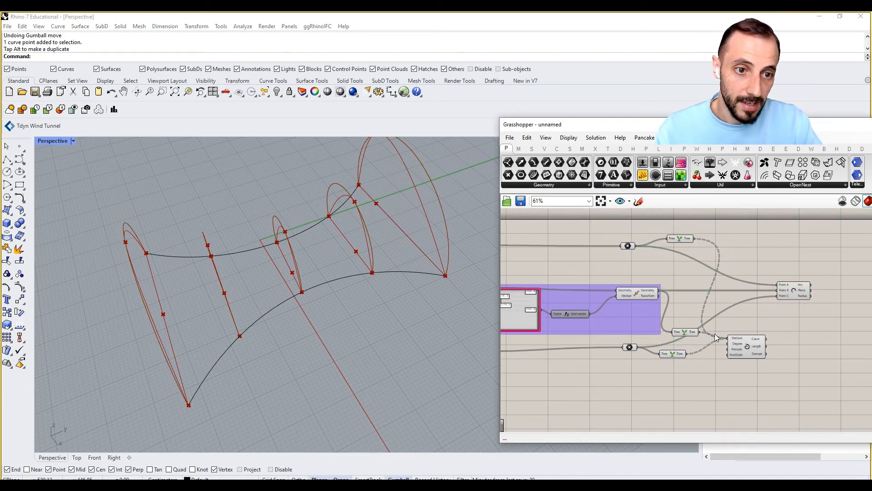
left_click_drag(736, 355, 787, 359)
right_click_drag(676, 355, 666, 359)
left_click_drag(665, 357, 675, 380)
left_click_drag(677, 335, 677, 359)
left_click_drag(679, 242, 691, 281)
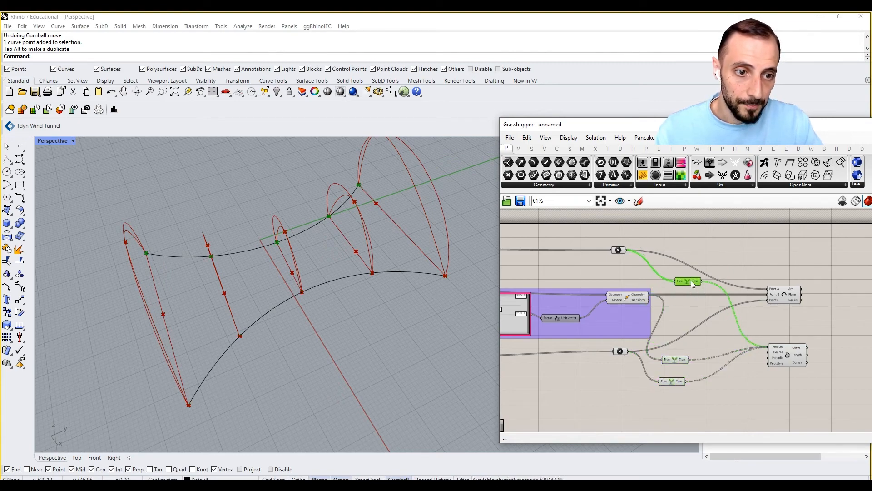
scroll(750, 347, "up", 3)
right_click_drag(750, 290, 744, 309)
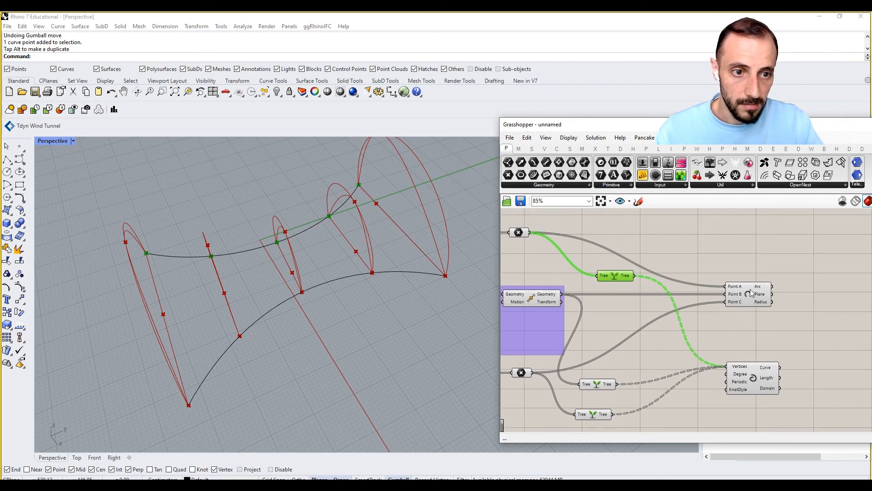
Step: Turn off the preview of the three-point arc component and highlight Interpolate's curves to inspect the arches from the side
left_click(747, 298)
right_click(754, 257)
left_click(730, 268)
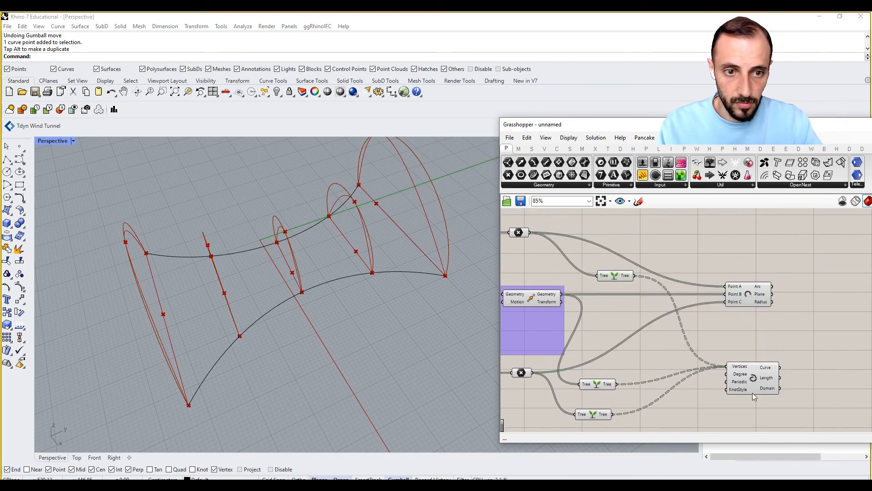
left_click(752, 393)
scroll(739, 350, "down", 2)
left_click(727, 340)
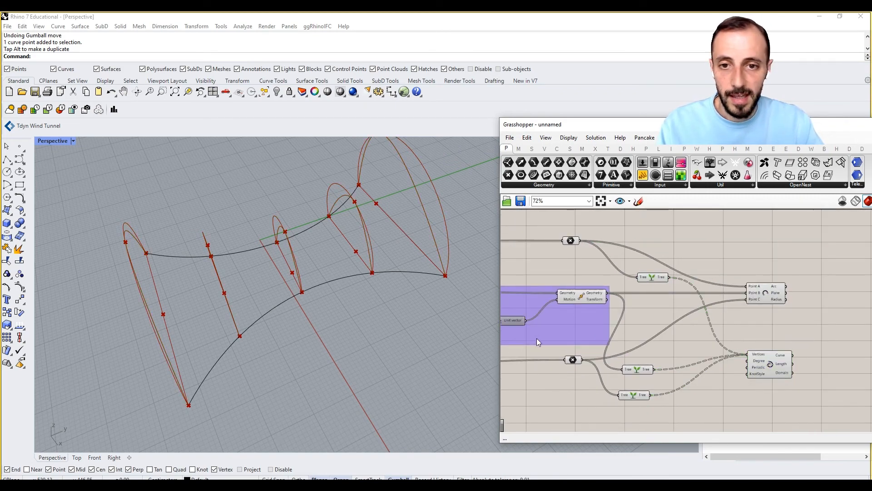
right_click_drag(619, 334, 639, 329)
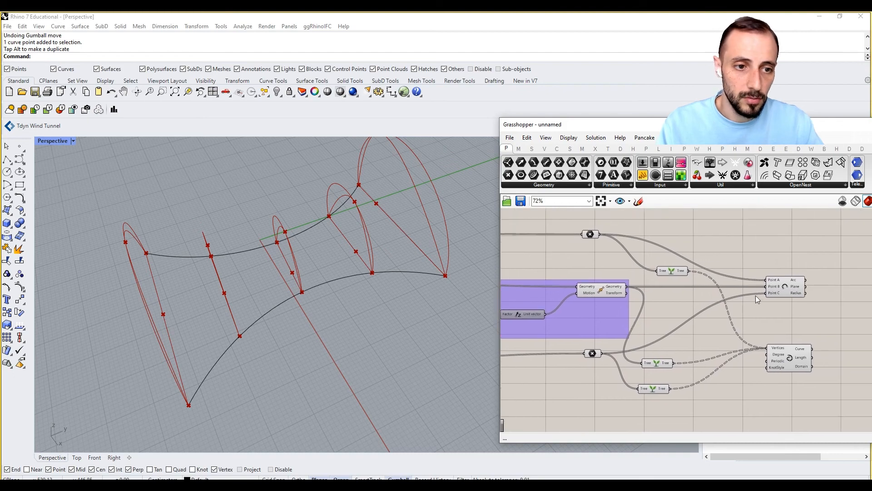
right_click(784, 286)
left_click(783, 305)
left_click(786, 356)
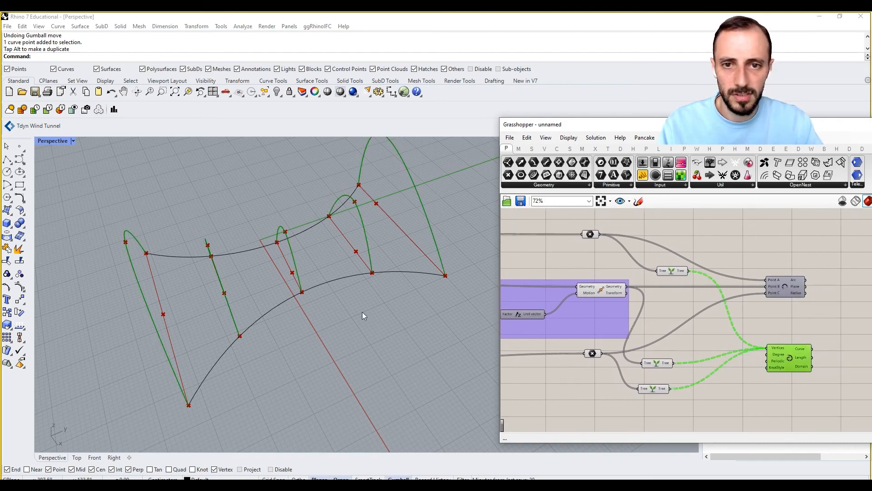
right_click_drag(362, 312, 278, 293)
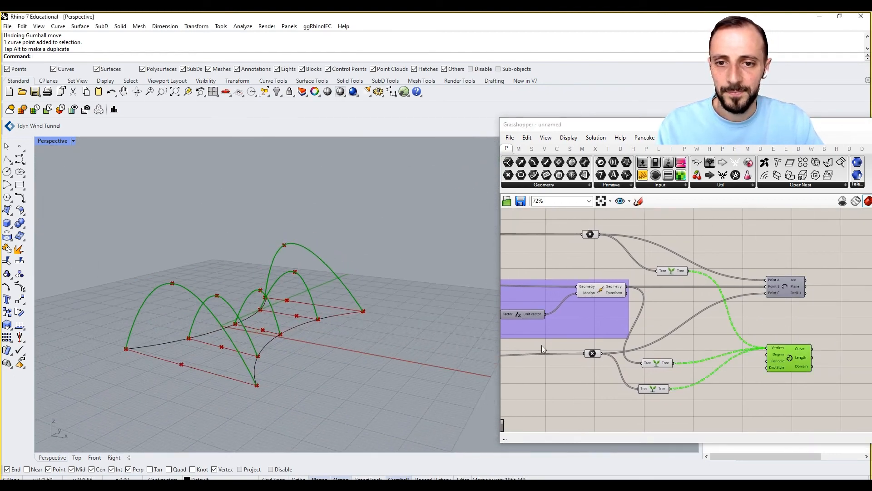
Step: Set the gene at index 2 of the arch-height Gene Pool to 150.0
scroll(541, 345, "down", 2)
right_click_drag(541, 345, 669, 320)
scroll(595, 294, "up", 3)
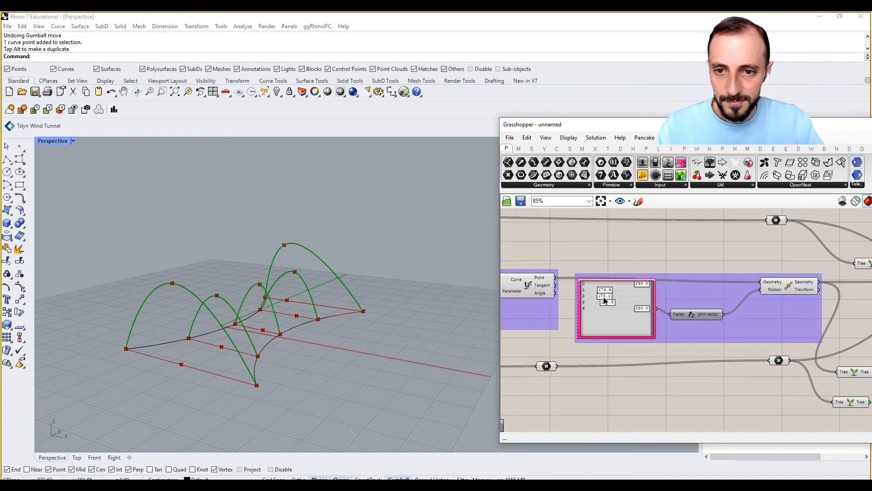
left_click_drag(596, 300, 591, 301)
Step: Adjust the Gene Pool of line parameters to 0.39 at index 0, 0.49 at index 2 and 0.62 at index 3
right_click_drag(553, 332, 731, 343)
scroll(730, 343, "down", 2)
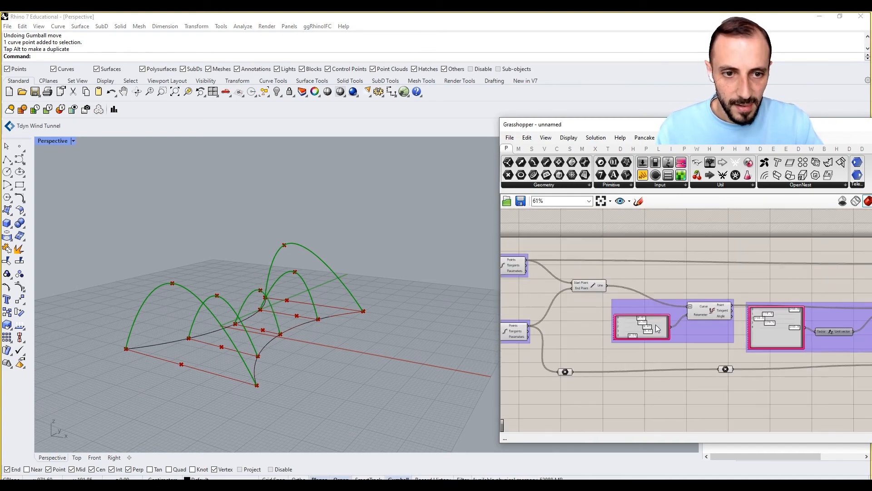
scroll(653, 317, "up", 4)
mouse_move(631, 317)
left_mouse_down()
mouse_move(607, 317)
mouse_move(653, 315)
mouse_move(627, 318)
left_mouse_up()
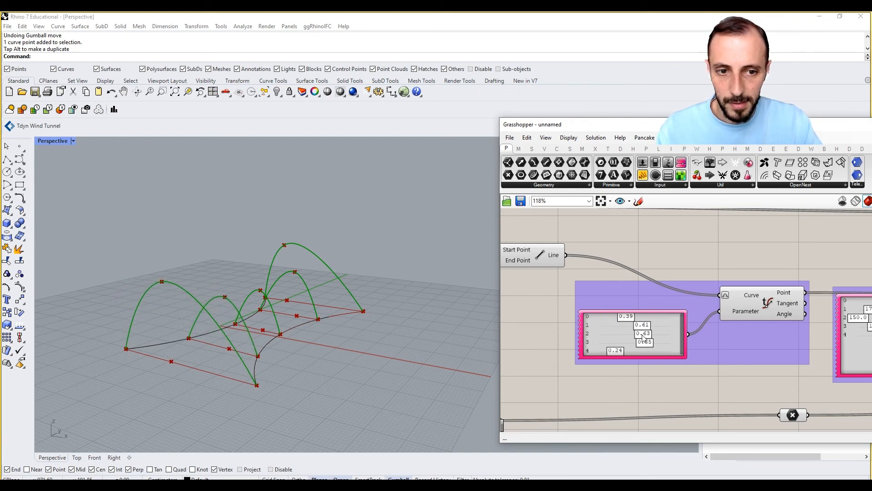
left_click_drag(643, 337, 619, 338)
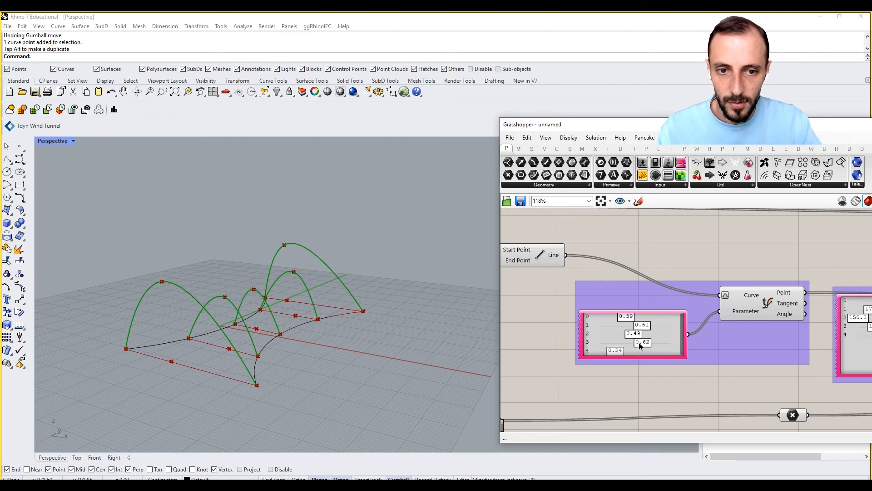
left_click_drag(678, 346, 640, 342)
mouse_move(429, 304)
right_mouse_down()
mouse_move(273, 318)
mouse_move(197, 268)
mouse_move(249, 293)
mouse_move(422, 314)
right_mouse_up()
Step: Lower Interpolate on the canvas and stack its three Graft Tree components compactly beside it, below the arc component
right_click_drag(725, 317, 547, 313)
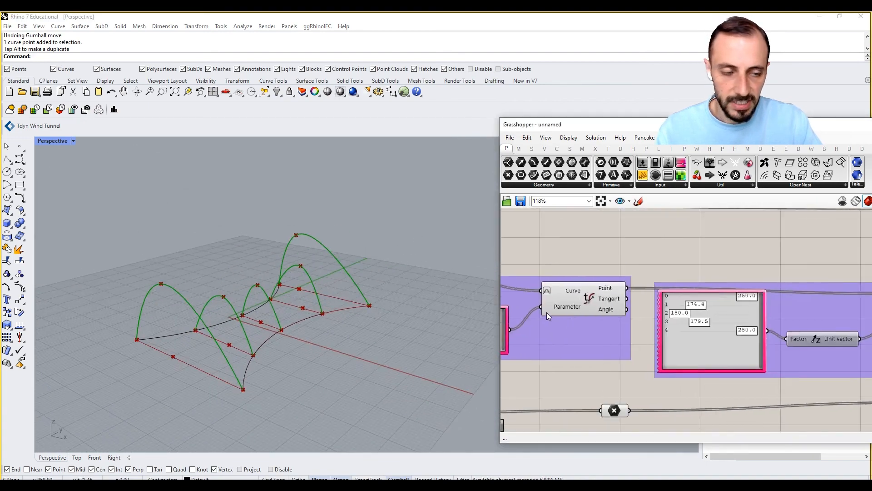
scroll(547, 312, "down", 5)
right_click_drag(694, 312, 582, 291)
scroll(802, 312, "up", 3)
left_click(733, 308)
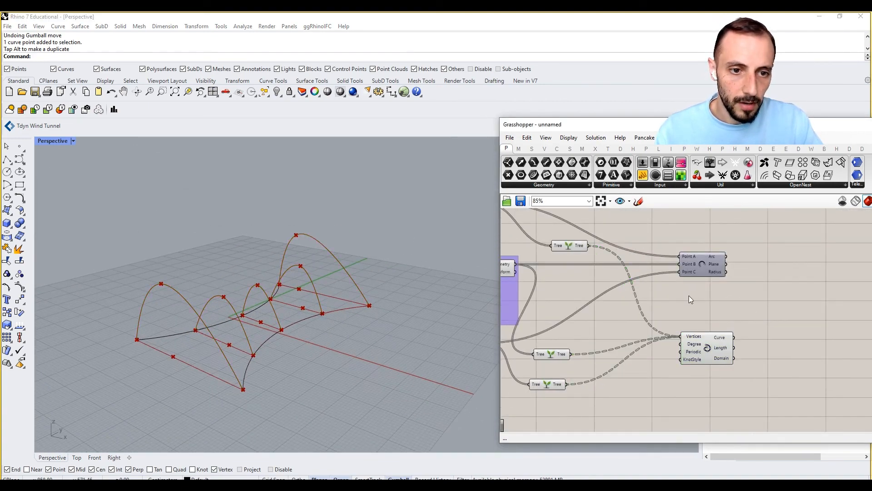
right_click_drag(613, 267, 642, 258)
left_click_drag(602, 237, 596, 303)
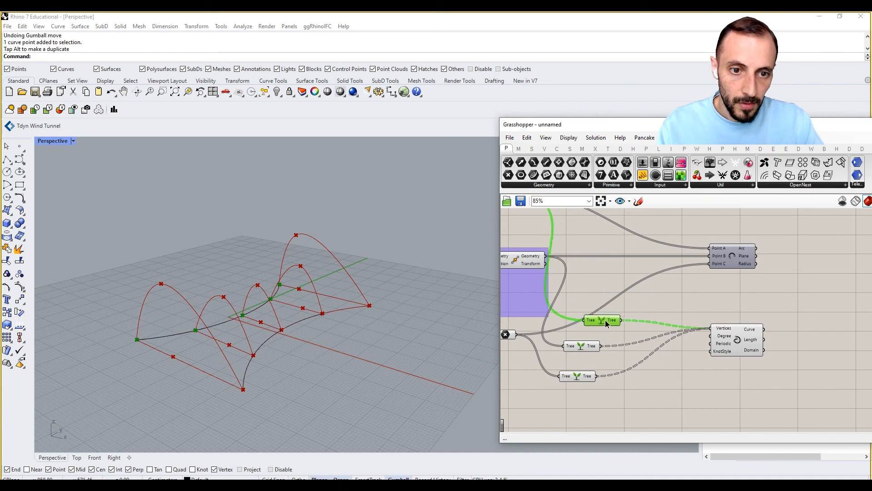
right_click_drag(606, 324, 659, 313)
scroll(650, 327, "down", 4)
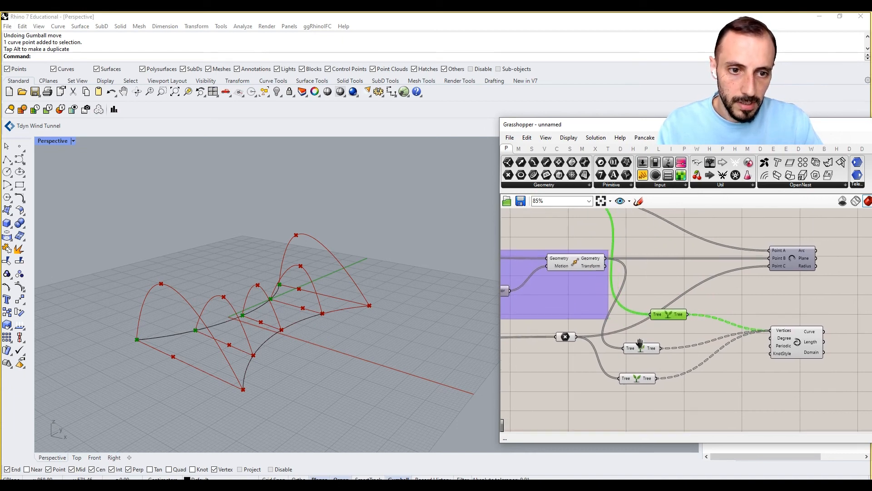
scroll(625, 370, "up", 2)
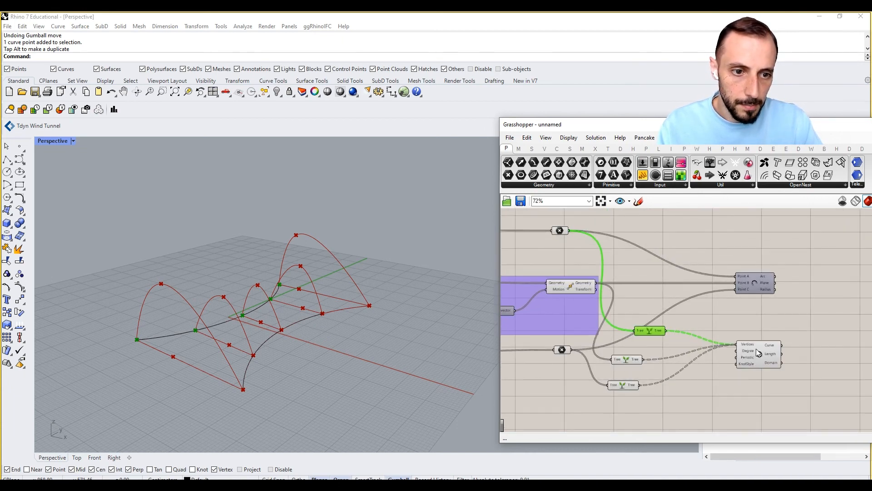
left_click_drag(757, 352, 749, 380)
left_click_drag(630, 389, 655, 400)
left_click_drag(628, 360, 671, 374)
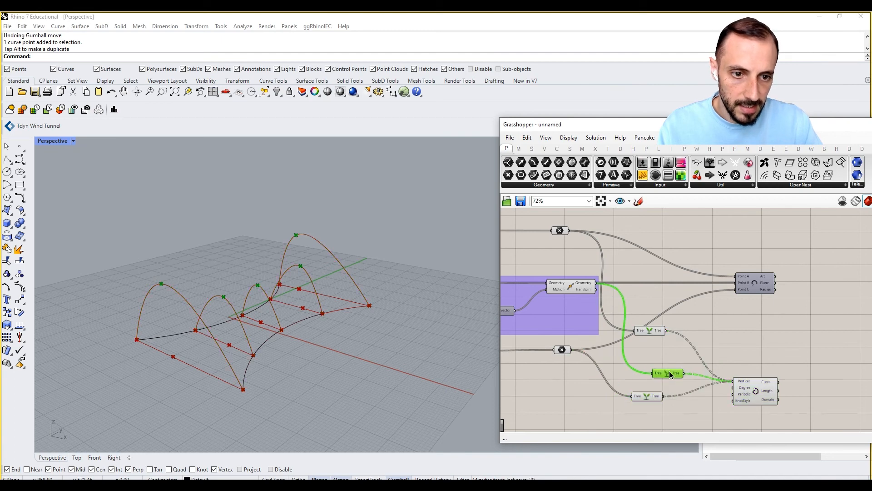
left_click_drag(651, 327, 672, 351)
Step: Set the wire display to Hidden for the Graft Tree inputs of the upper points and the moved points
right_click(672, 351)
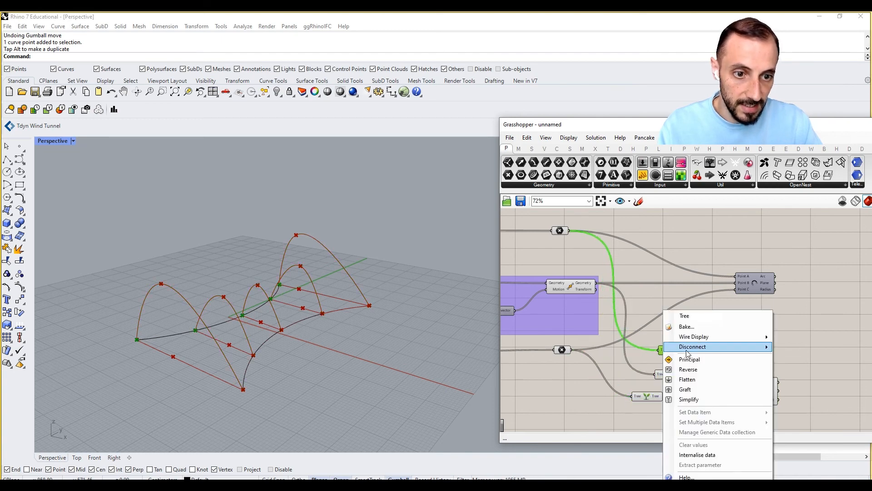
mouse_move(694, 339)
left_click(813, 357)
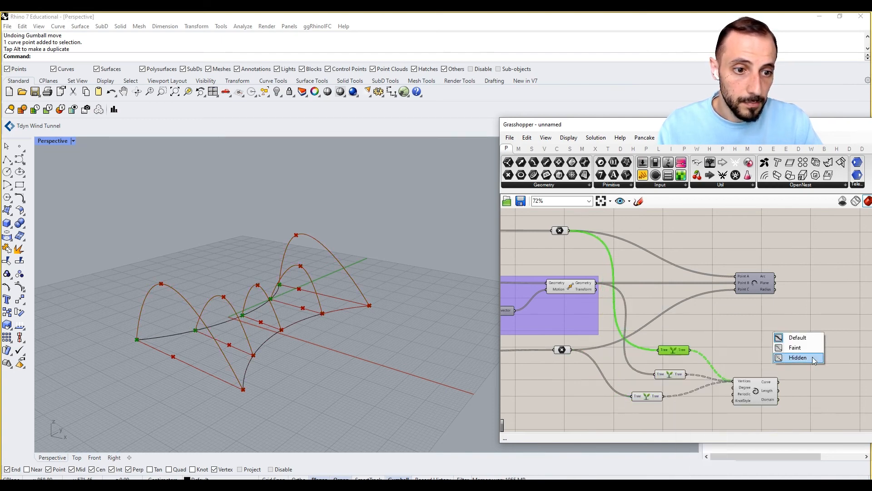
right_click(661, 374)
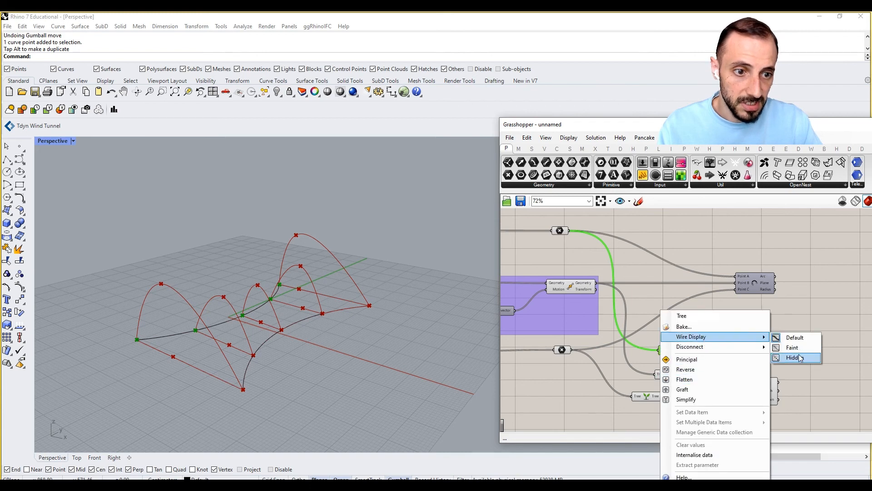
left_click(801, 359)
Step: Align the lowest Graft Tree with the others, reconnect the lower points to it and set its wire display to Hidden
right_click(636, 397)
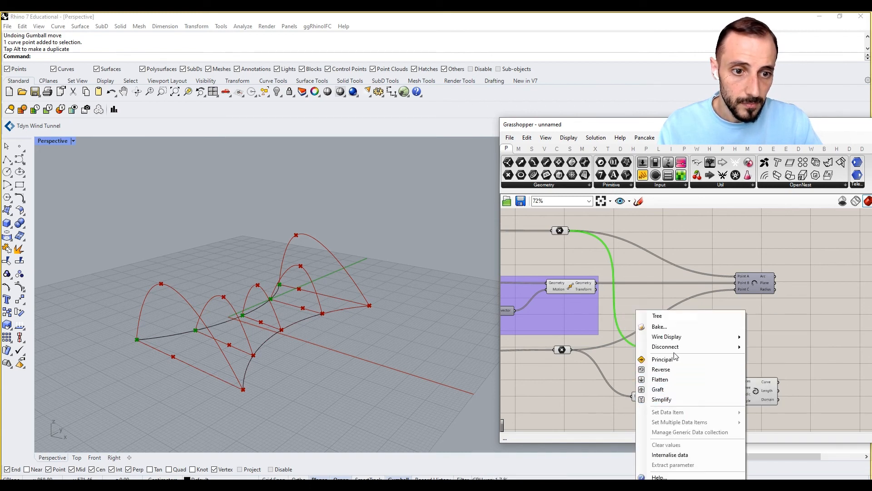
mouse_move(735, 352)
left_click(775, 347)
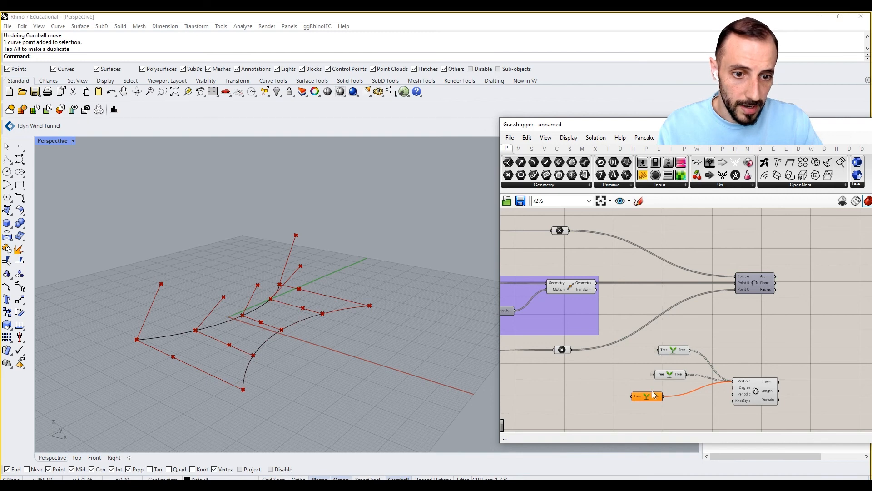
left_click(672, 398)
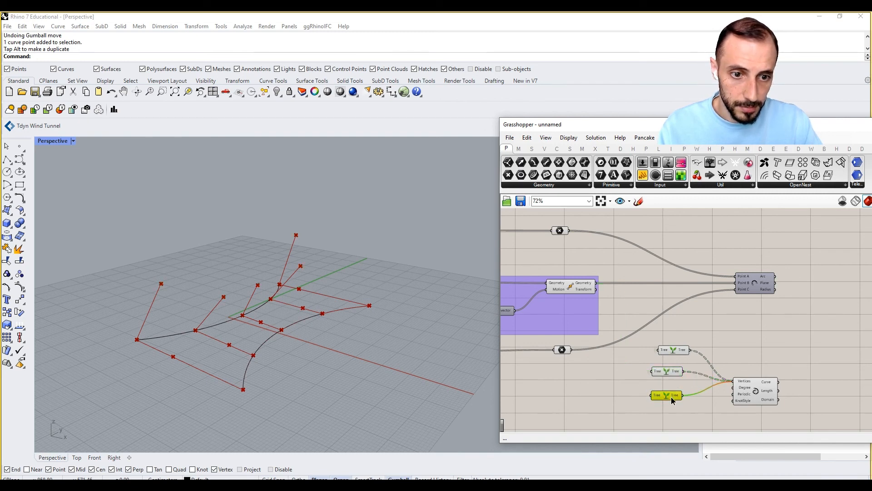
left_click_drag(623, 382, 637, 389)
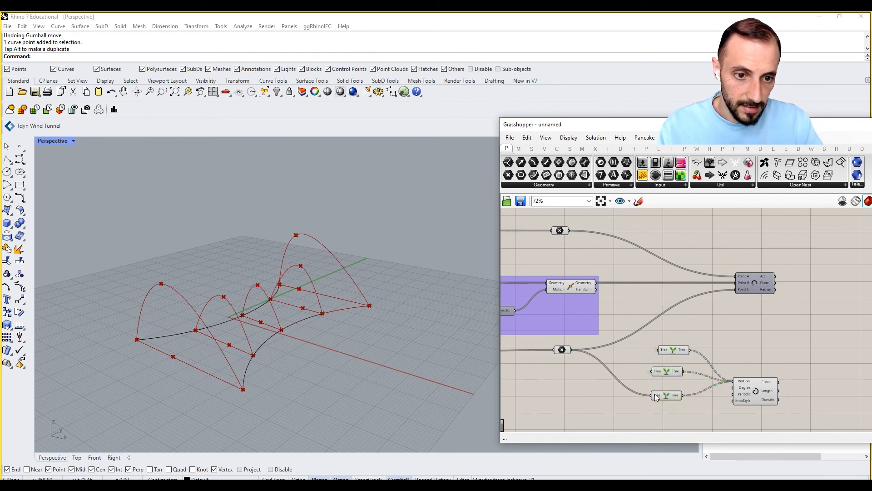
right_click(655, 394)
mouse_move(707, 336)
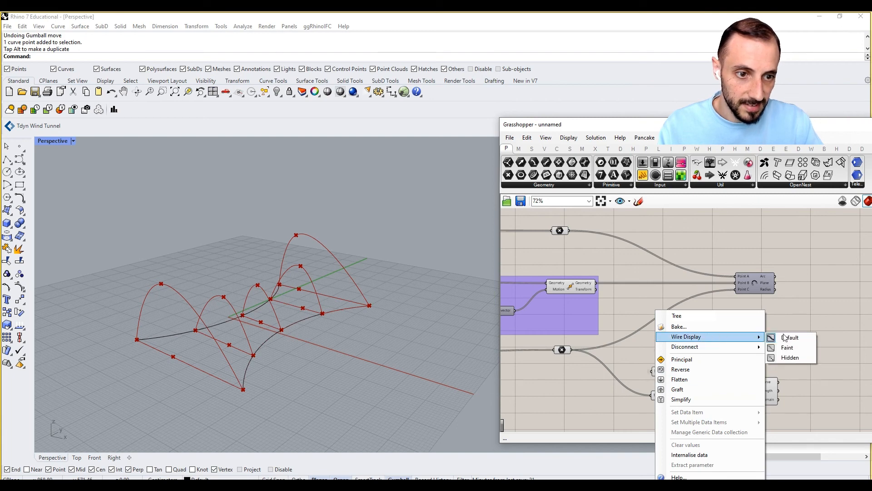
left_click(786, 357)
Step: Group the three Graft Trees with Interpolate, and put the three-point arc component in a separate group
left_click_drag(774, 338, 669, 416)
left_click(702, 340)
right_click_drag(702, 340, 695, 319)
left_click_drag(781, 318, 655, 407)
key("ctrl+g")
left_click(729, 313)
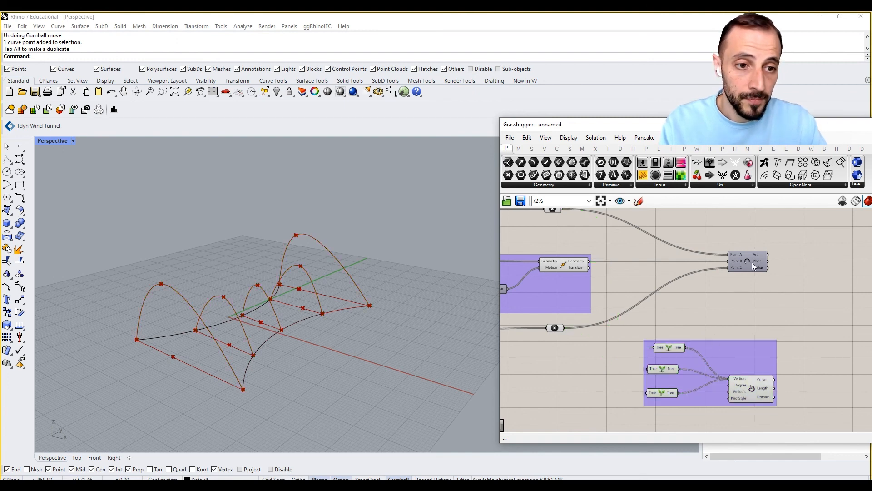
left_click_drag(773, 234, 717, 287)
key("ctrl+g")
left_click(735, 301)
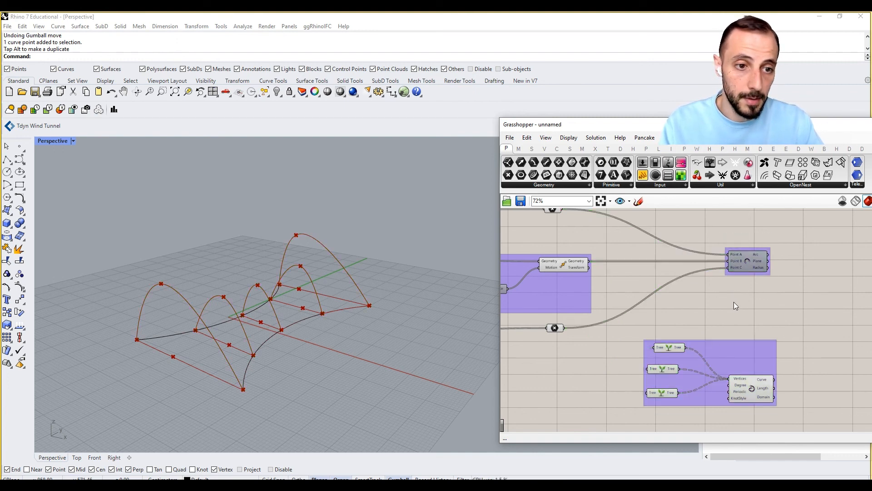
Step: Lower the Interpolate group slightly and colour it a stronger red with hue 0°, and shift the arc group closer to its inputs
left_click_drag(738, 365, 735, 375)
left_click(739, 342)
right_click(735, 372)
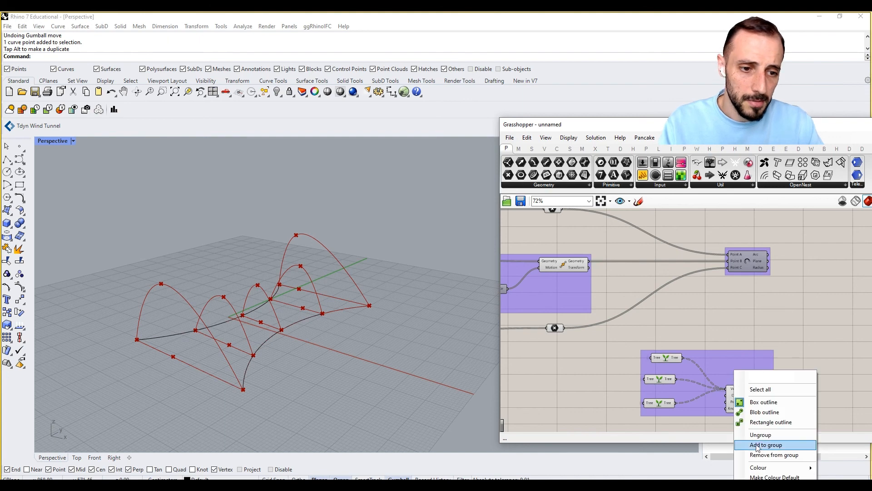
mouse_move(763, 468)
left_click_drag(678, 437, 610, 435)
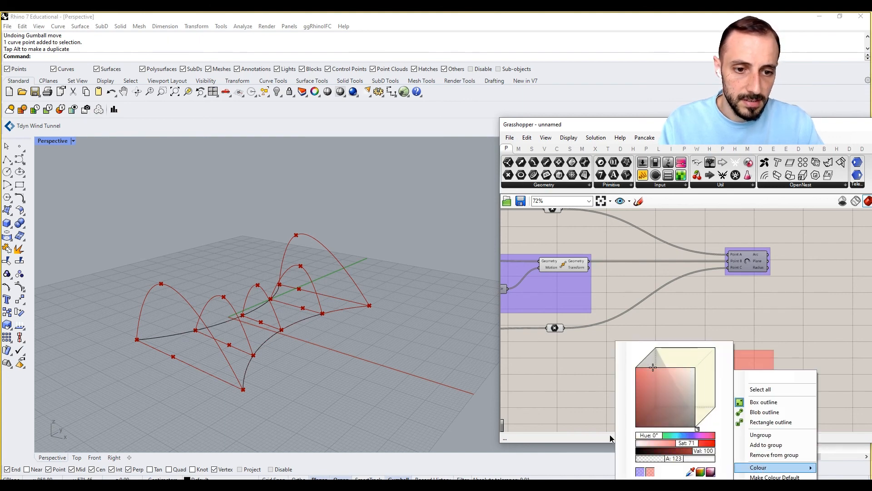
left_click(609, 436)
right_click(754, 372)
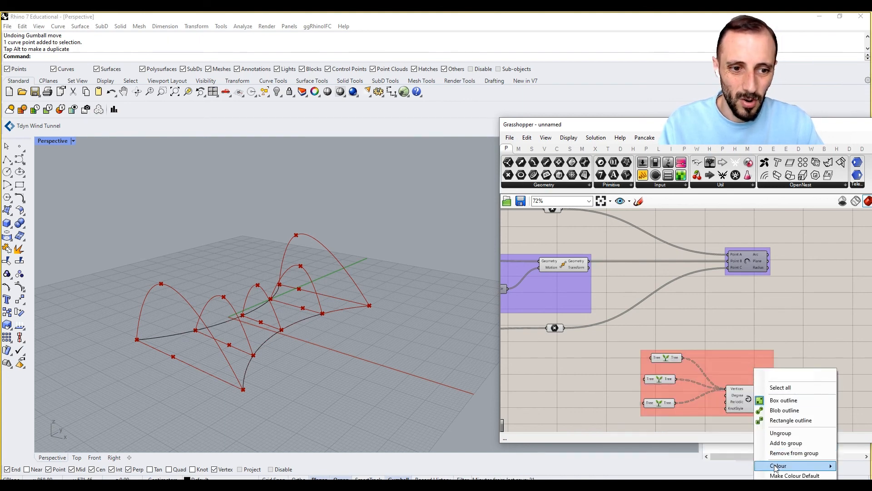
mouse_move(775, 466)
left_click_drag(703, 446, 723, 444)
left_click(755, 342)
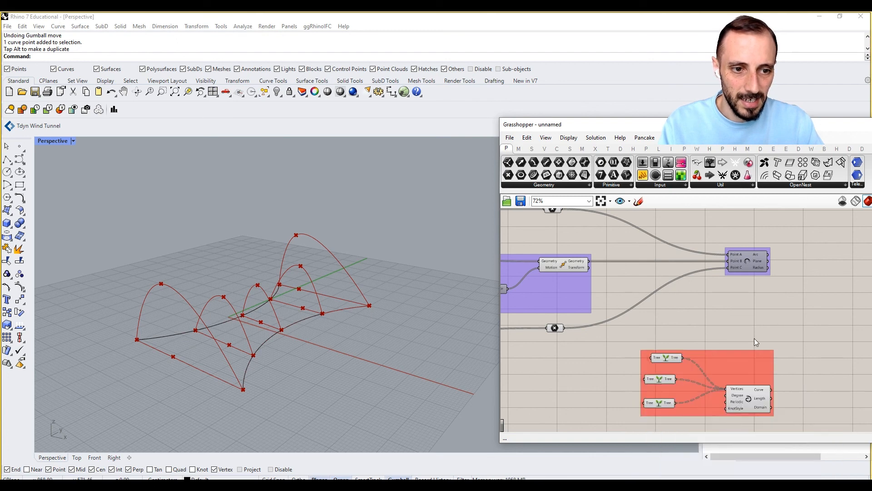
left_click_drag(758, 266, 738, 266)
left_click(736, 317)
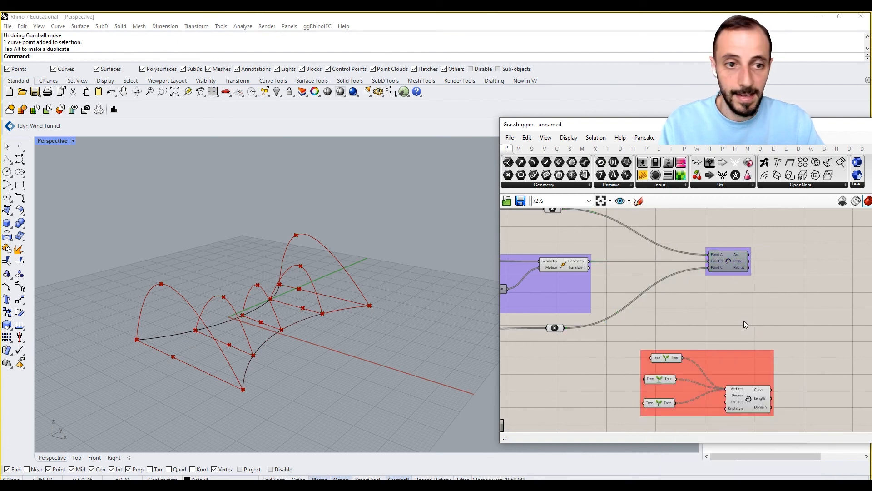
Step: Switch the arc component's preview on to compare its arcs with the interpolated curves, and switch it off again
left_click(730, 266)
right_click(721, 237)
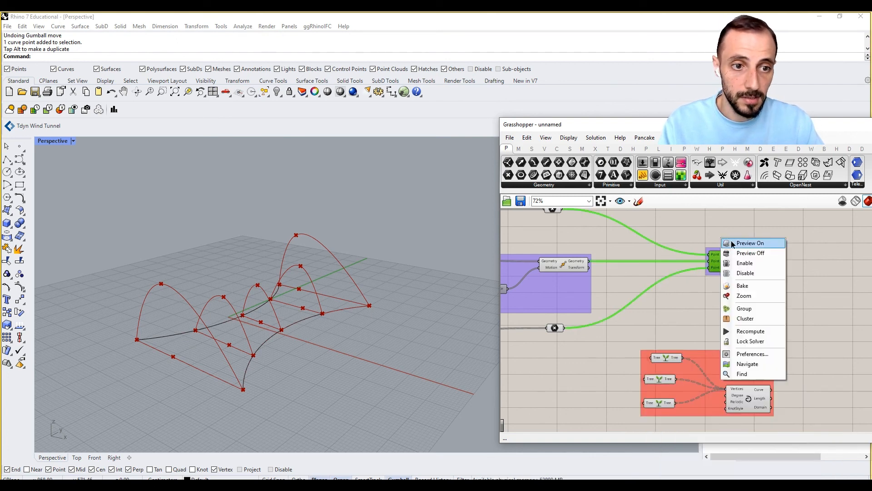
left_click(732, 242)
left_click(748, 323)
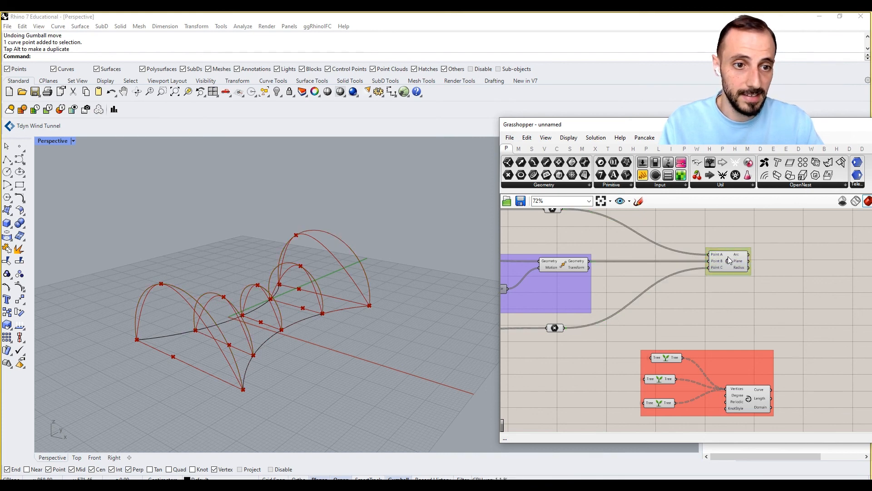
left_click(728, 256)
right_click(732, 232)
left_click(743, 248)
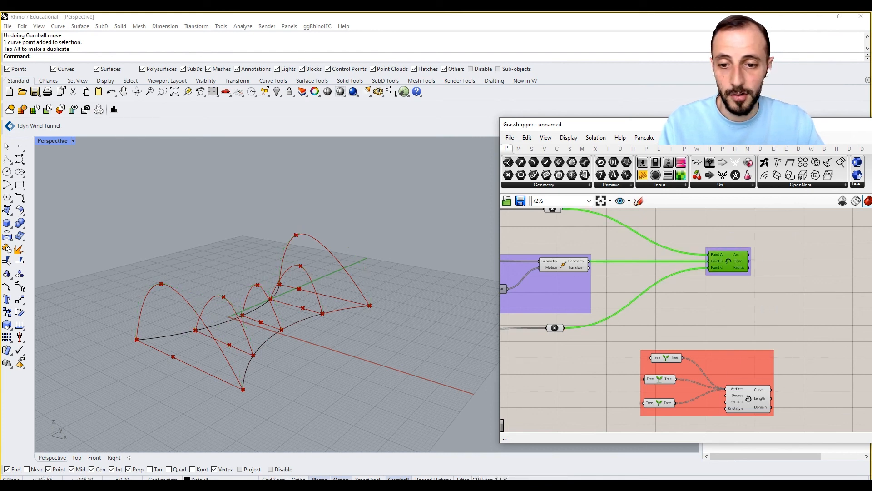